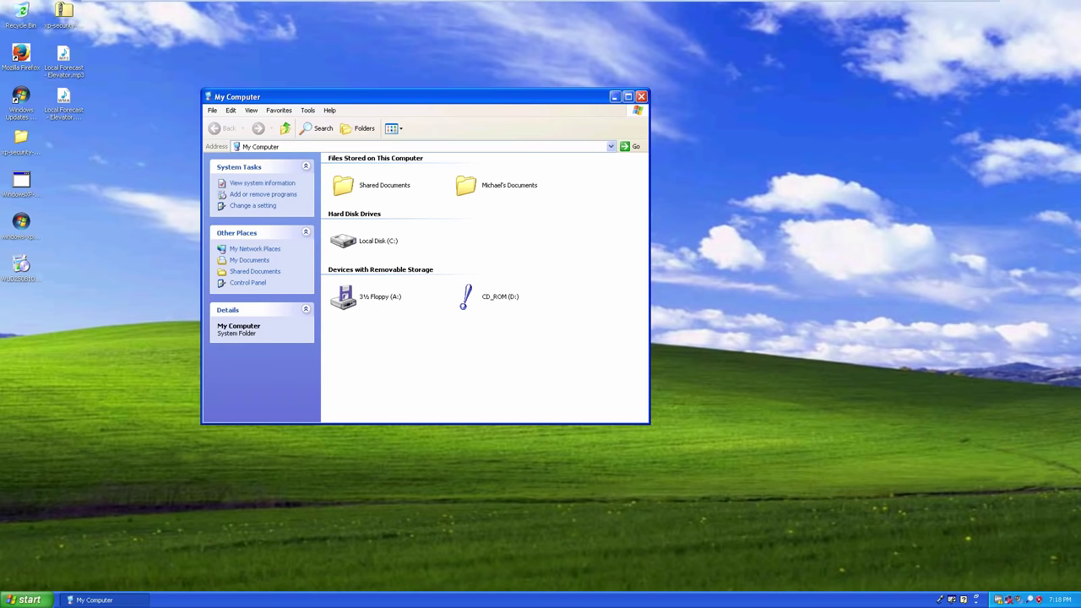
Launch the custom installation of Plus! Digital Media Edition from the CD_ROM (D:) drive and accept the license agreement
left_click(500, 297)
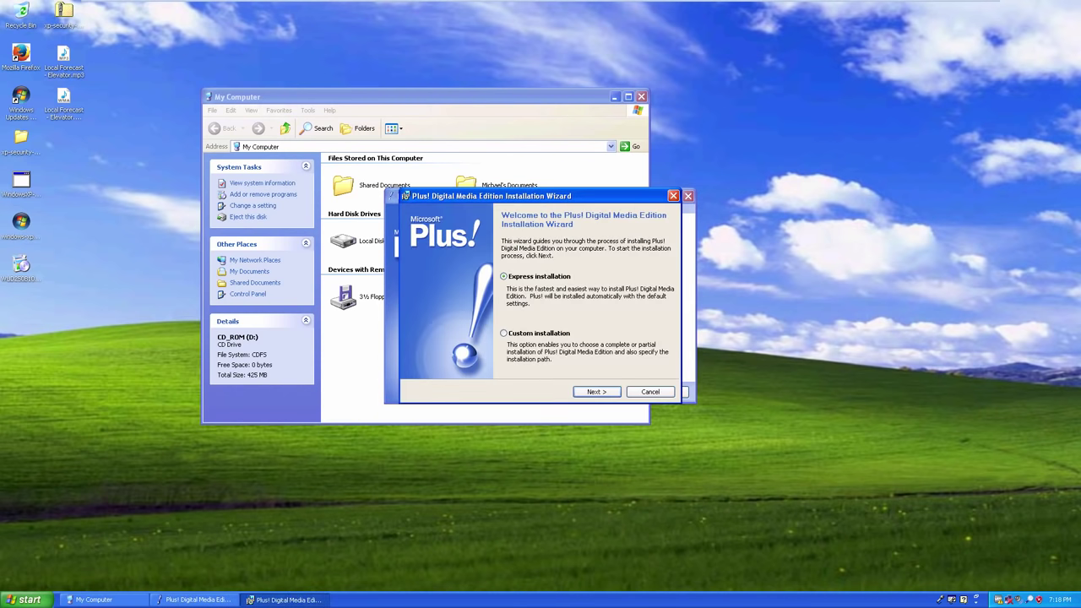
key("Return")
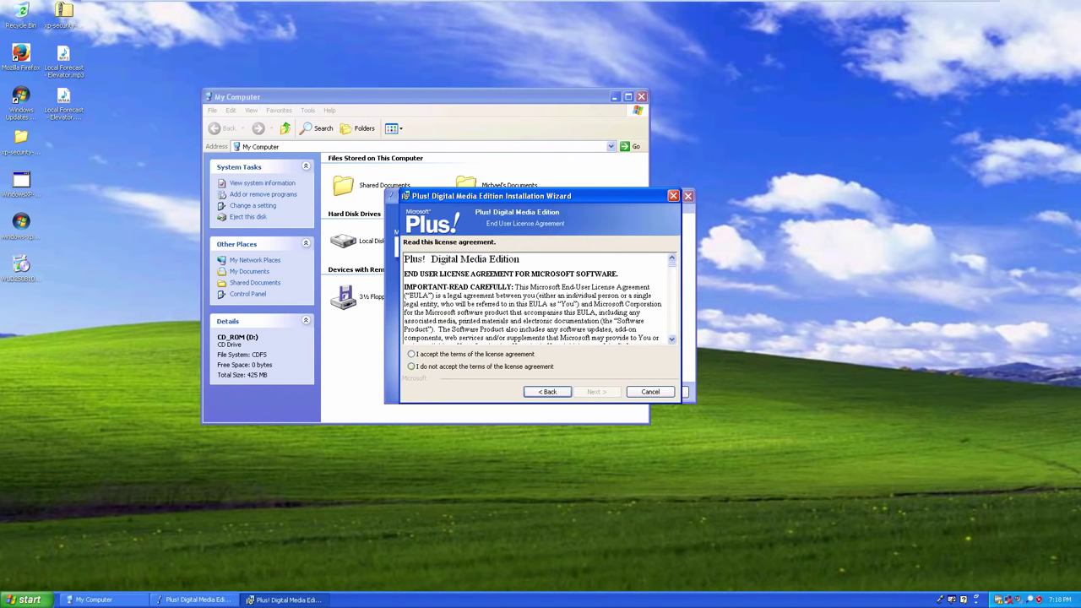
left_click(412, 354)
key("Return")
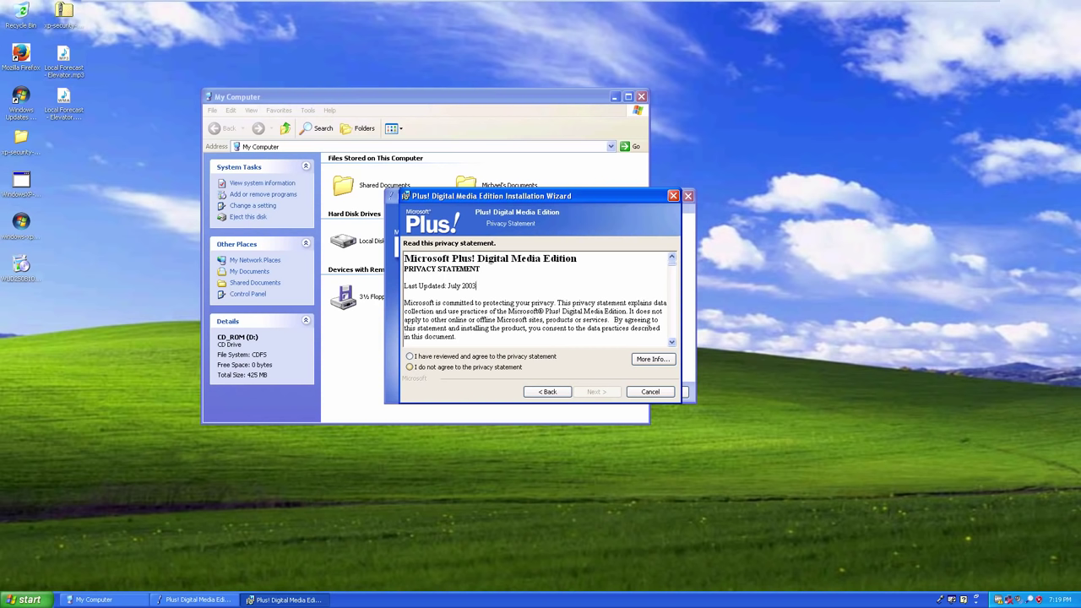
Agree to the Plus! Digital Media Edition privacy statement, review its text to the end, and continue to the installation folder choice
left_click(409, 357)
scroll(440, 258, "down", 20)
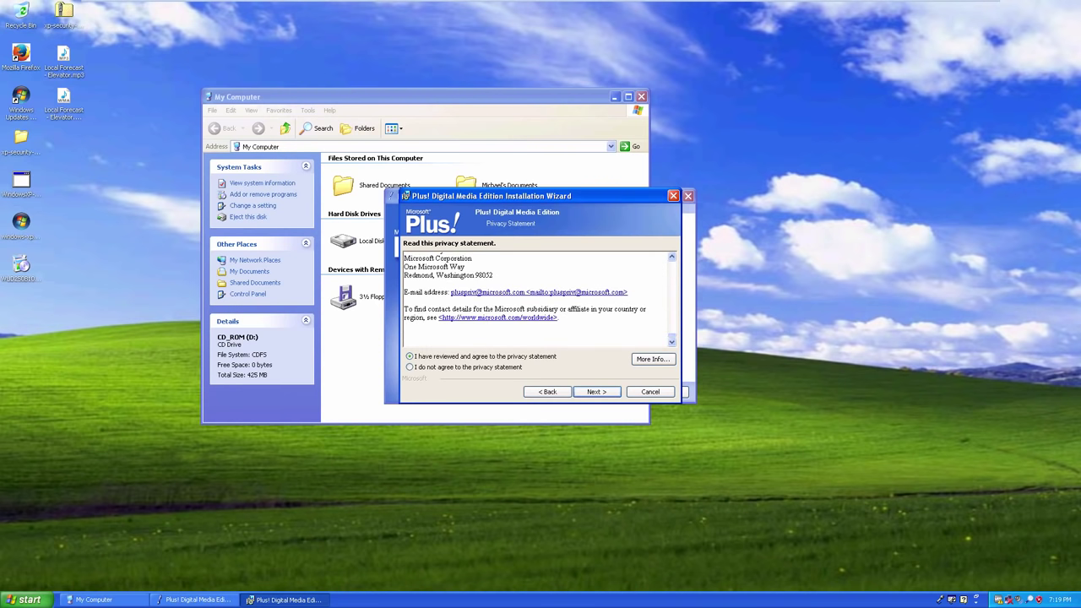
key("Return")
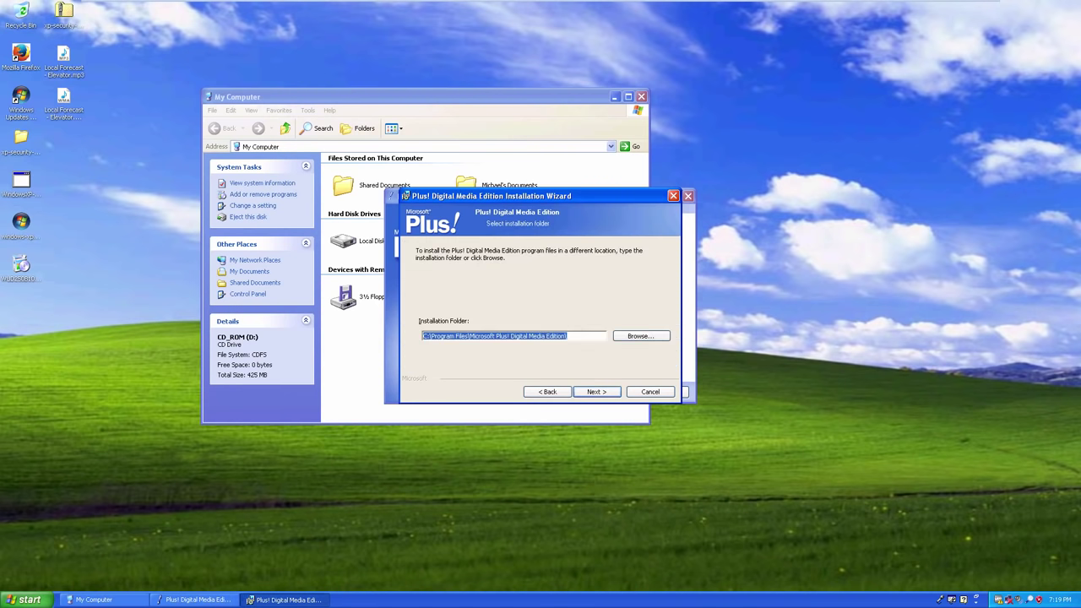
Keep C:\Program Files\Microsoft Plus! Digital Media Edition\ as the installation folder
left_click(567, 336)
left_click_drag(510, 336, 567, 336)
key("Return")
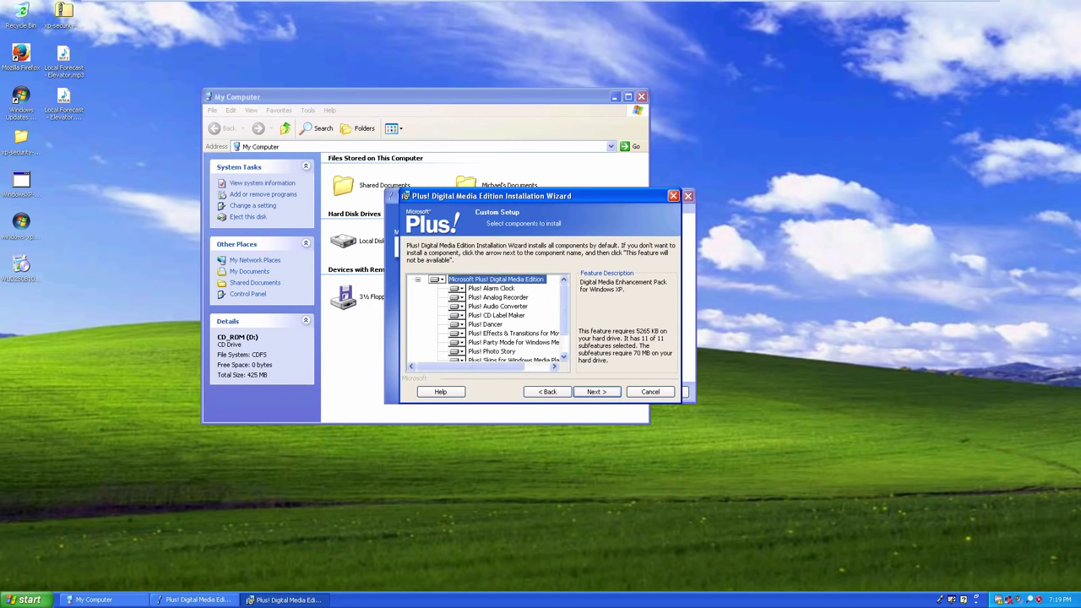
Review the component list, keep all Plus! components selected, and start the installation
left_click_drag(564, 308, 564, 327)
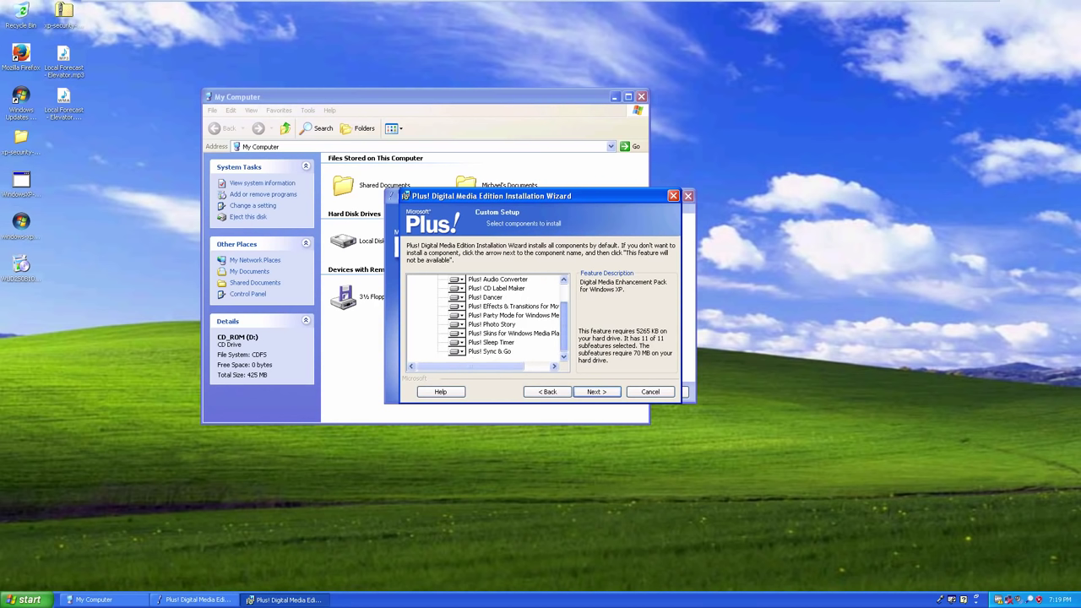
scroll(486, 319, "up", 3)
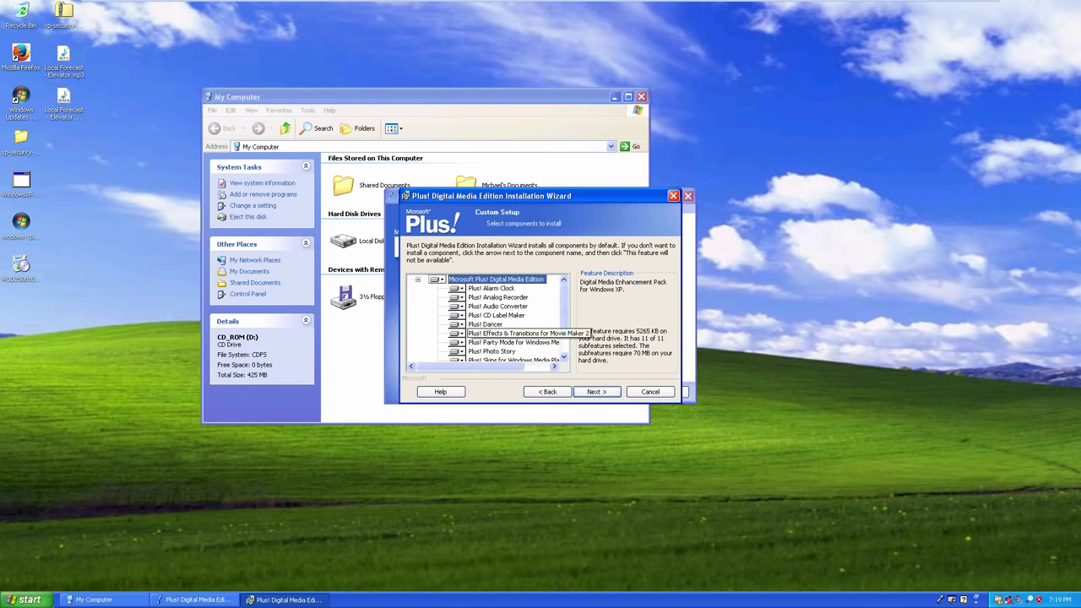
scroll(507, 338, "down", 1)
key("Return")
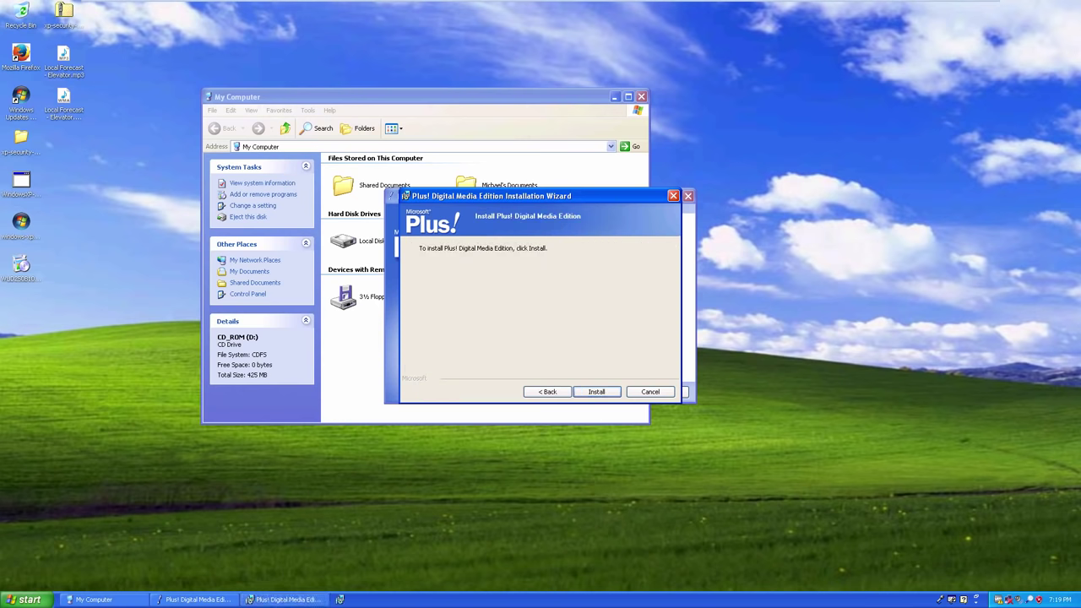
key("Return")
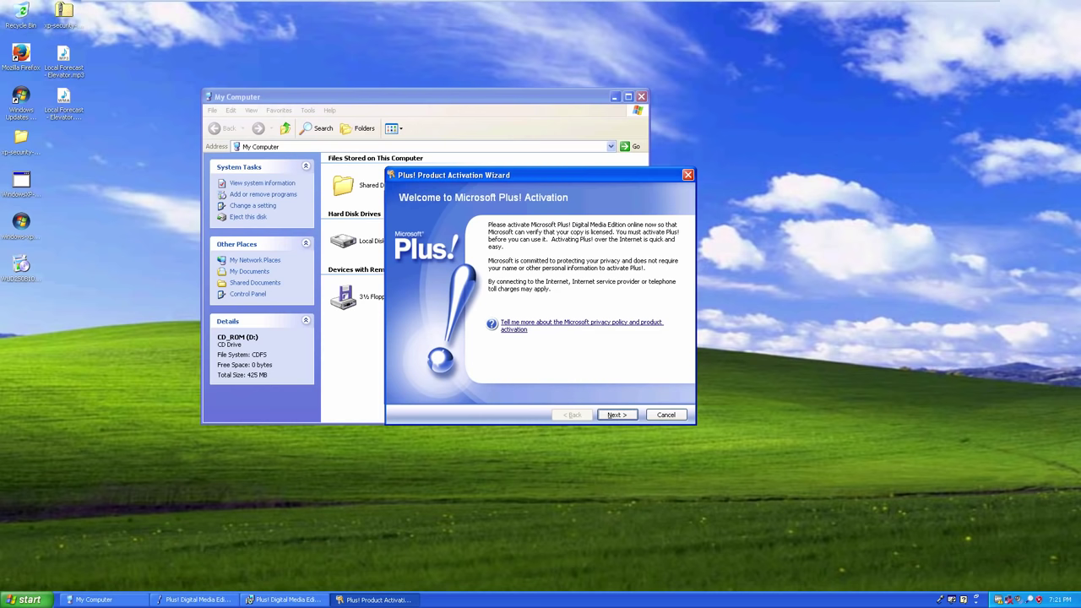
Try to activate Plus! Digital Media Edition online with the product key
key("Return")
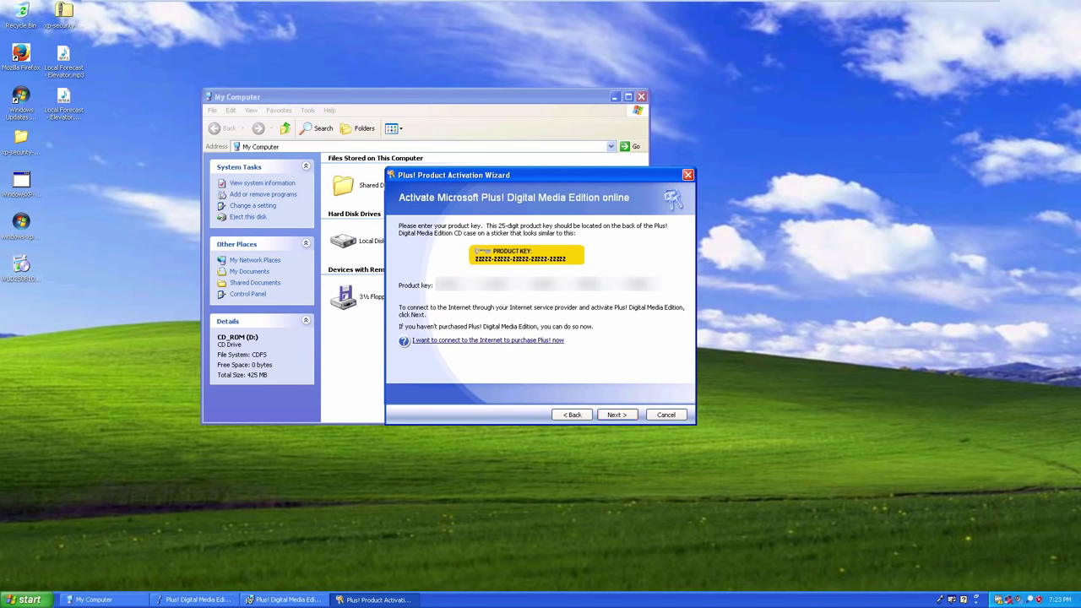
key("Return")
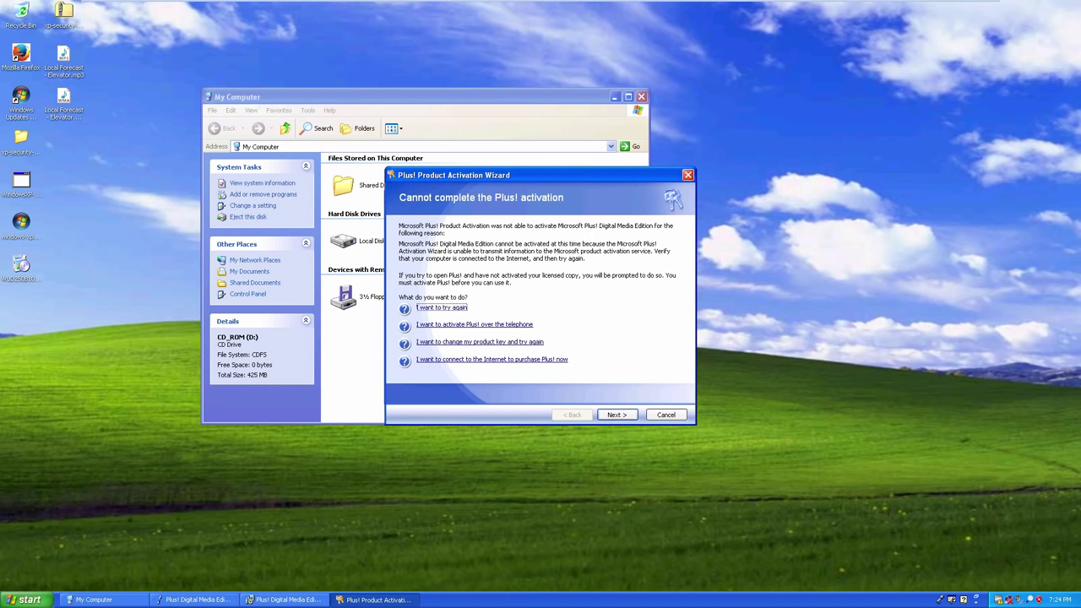
key("Escape")
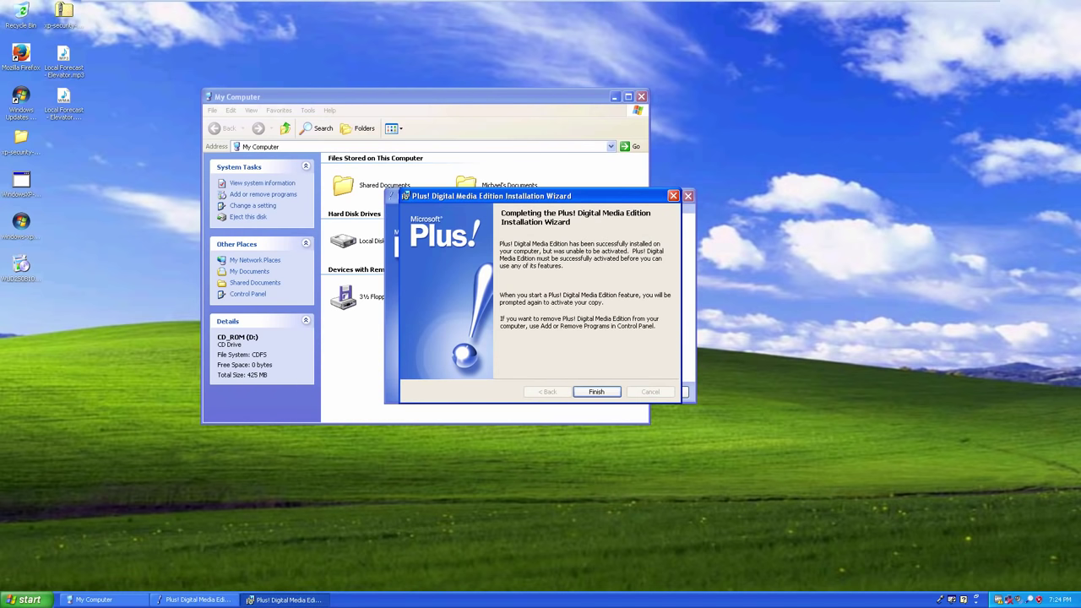
Finish the Plus! Digital Media Edition installation wizard and restart the system
key("Return")
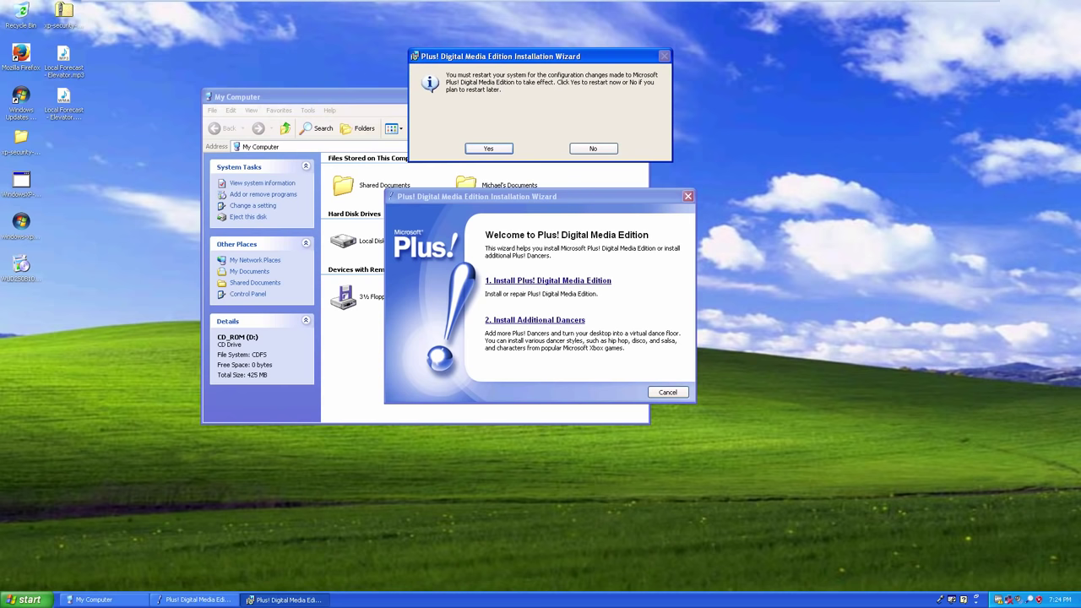
key("Return")
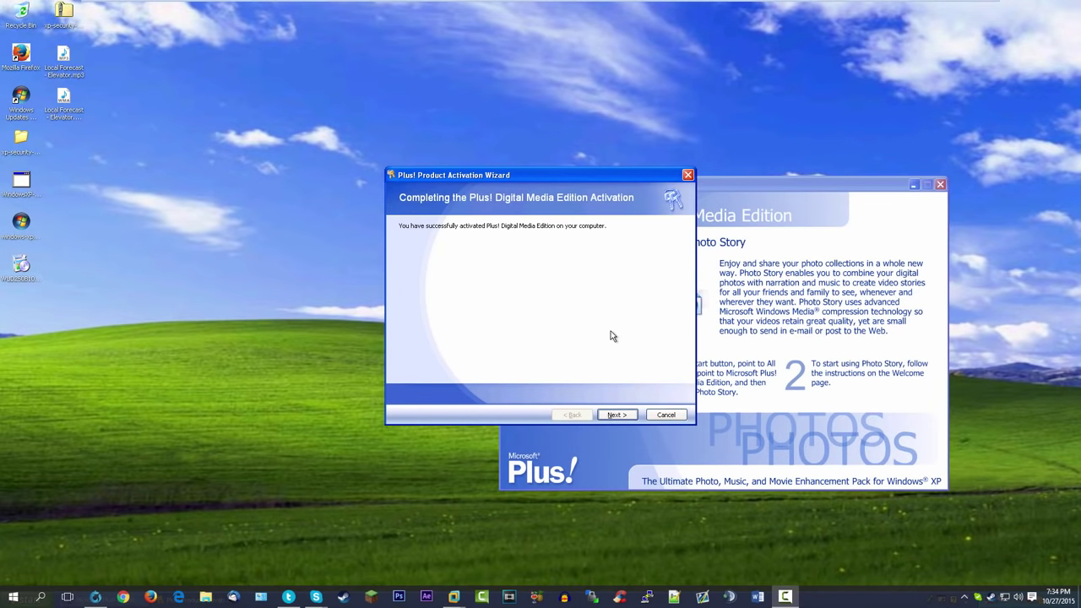
Complete the Plus! activation wizard with the option to register with Microsoft now, and reposition the feature tour window
left_click(571, 354)
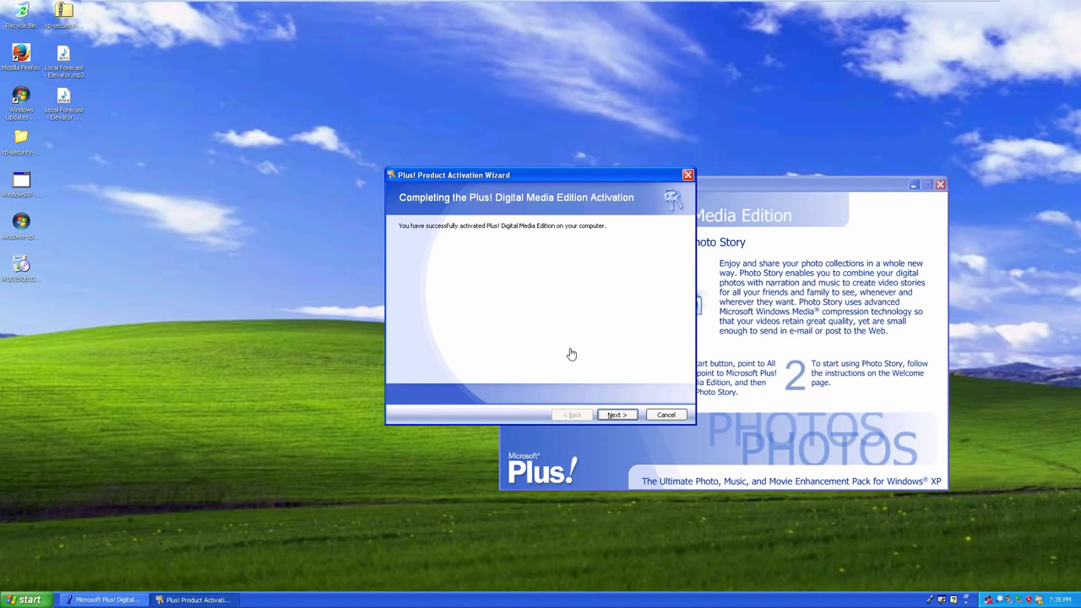
left_click(615, 415)
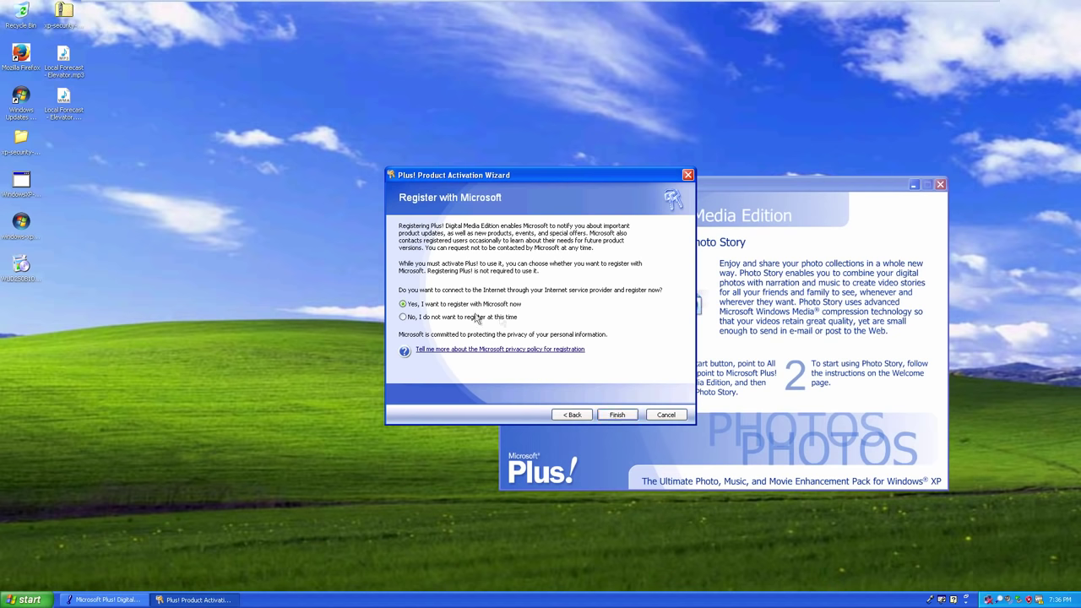
left_click(626, 415)
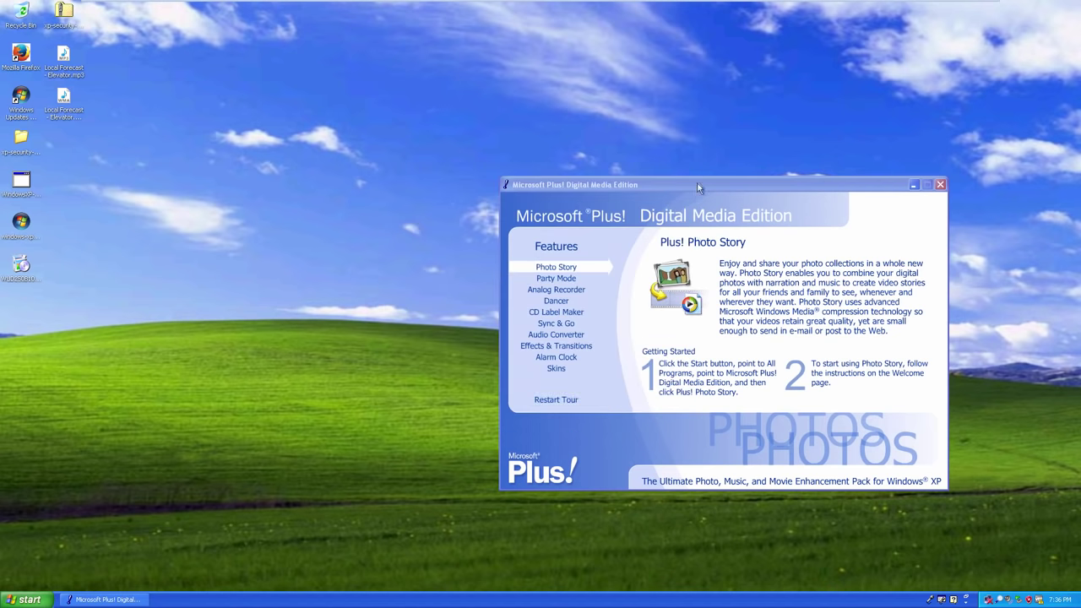
left_click_drag(697, 182, 617, 159)
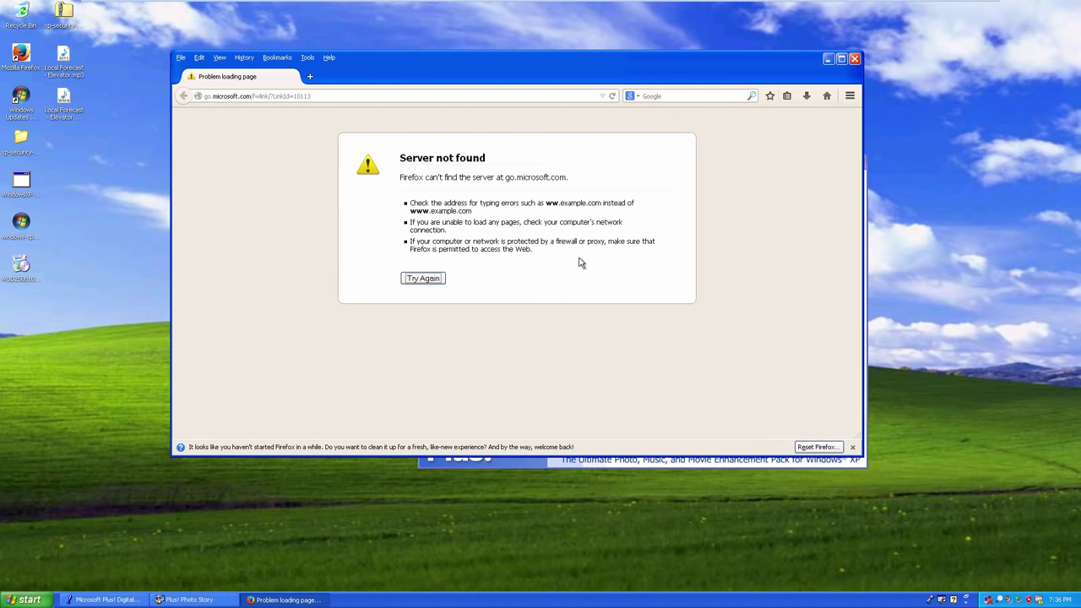
Set the network adapter of the Windows XP virtual machine to Bridged in its virtual machine settings
right_click(990, 602)
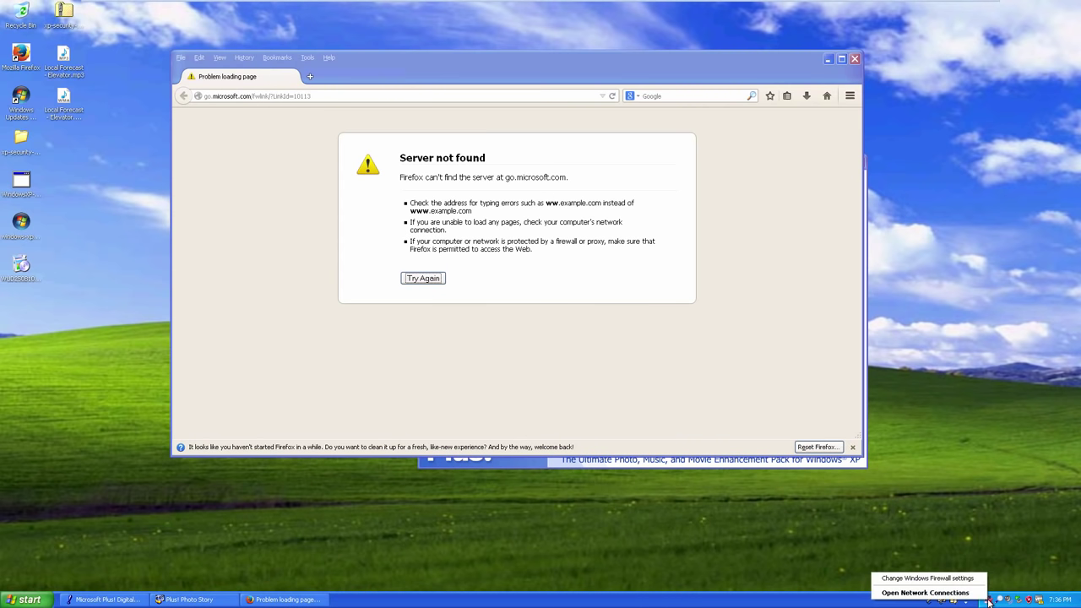
left_click(850, 603)
mouse_move(438, 3)
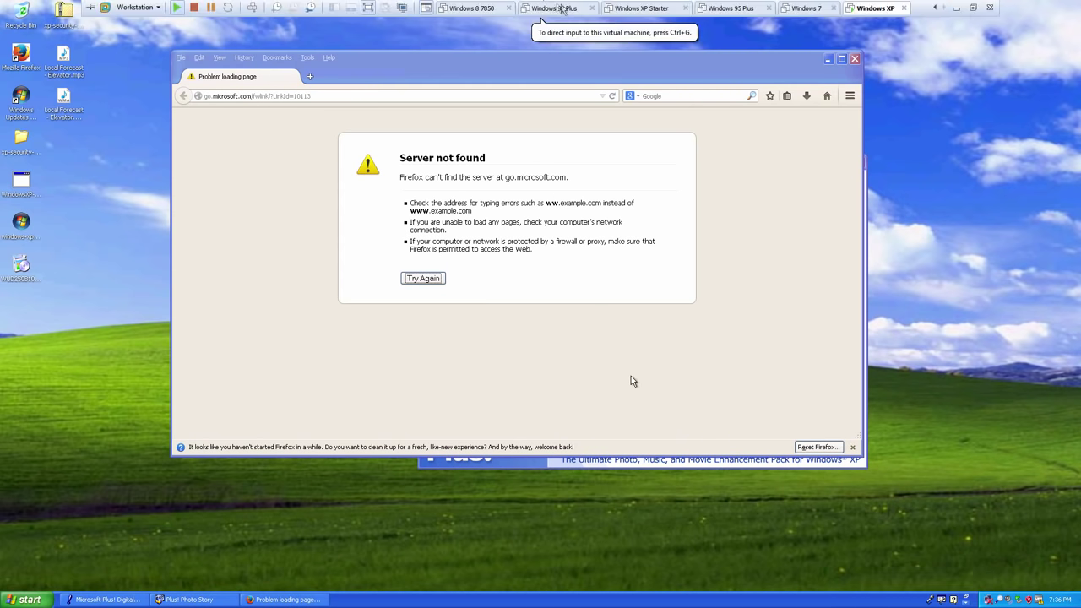
right_click(870, 10)
left_click(902, 157)
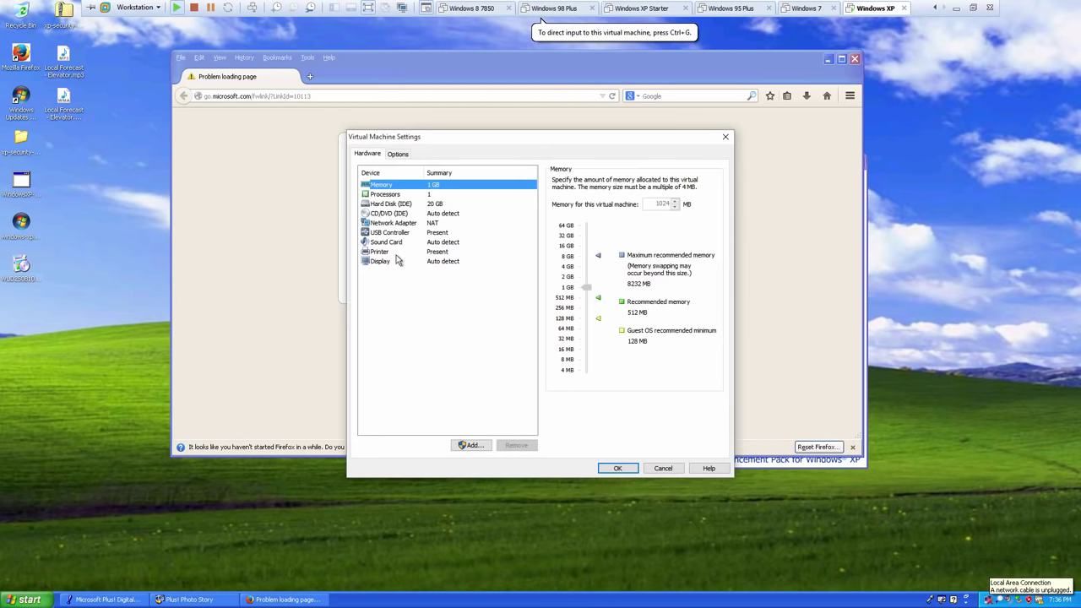
left_click(394, 223)
left_click(587, 222)
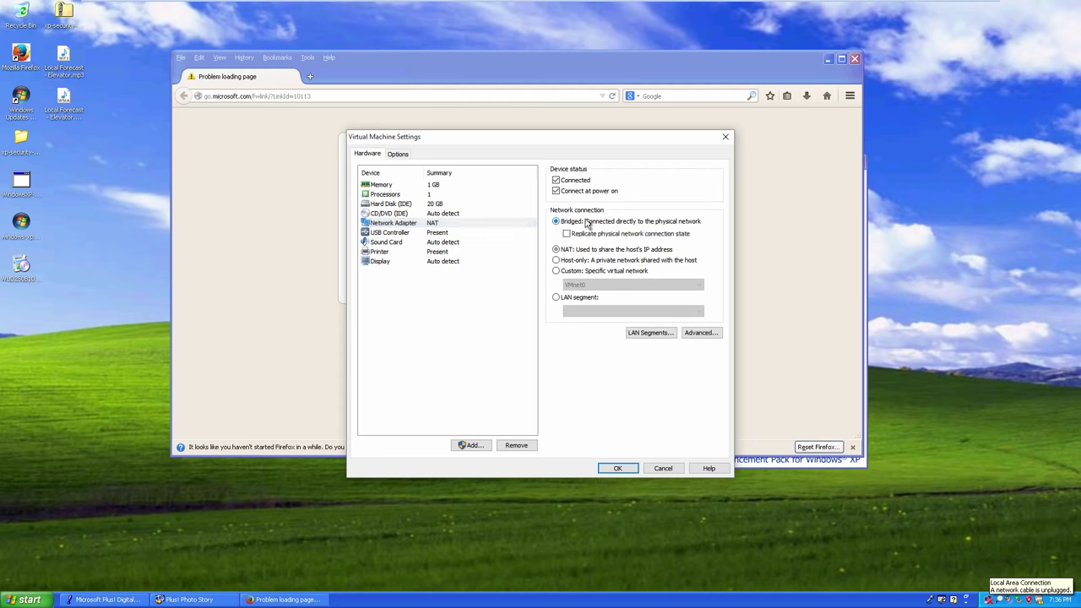
left_click(631, 468)
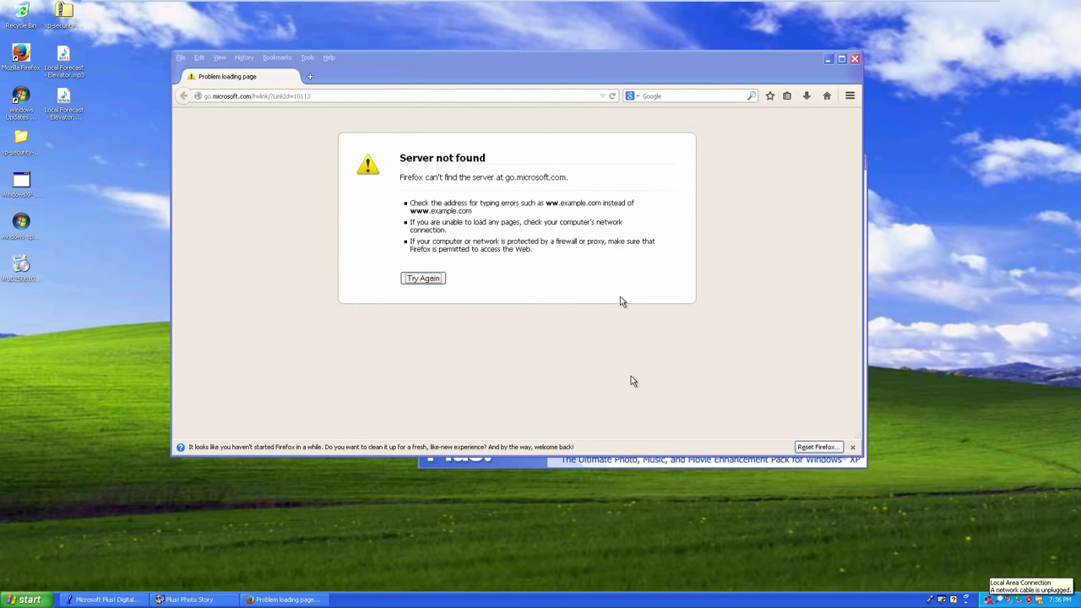
Check the Local Area Connection in Network Connections, leave its settings as they are, and close the window
left_click(974, 514)
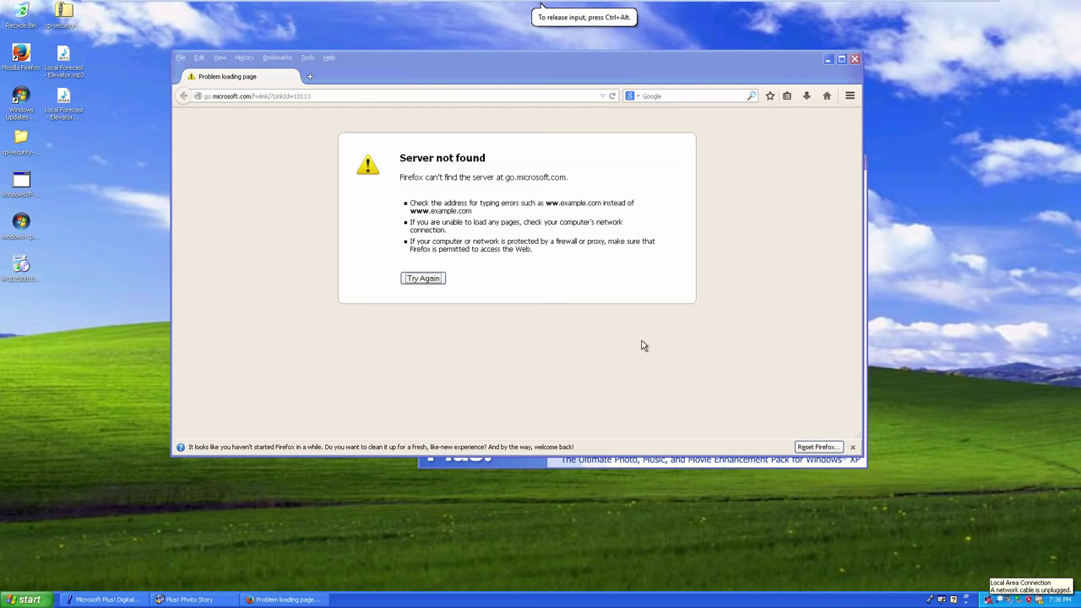
right_click(987, 599)
right_click(985, 599)
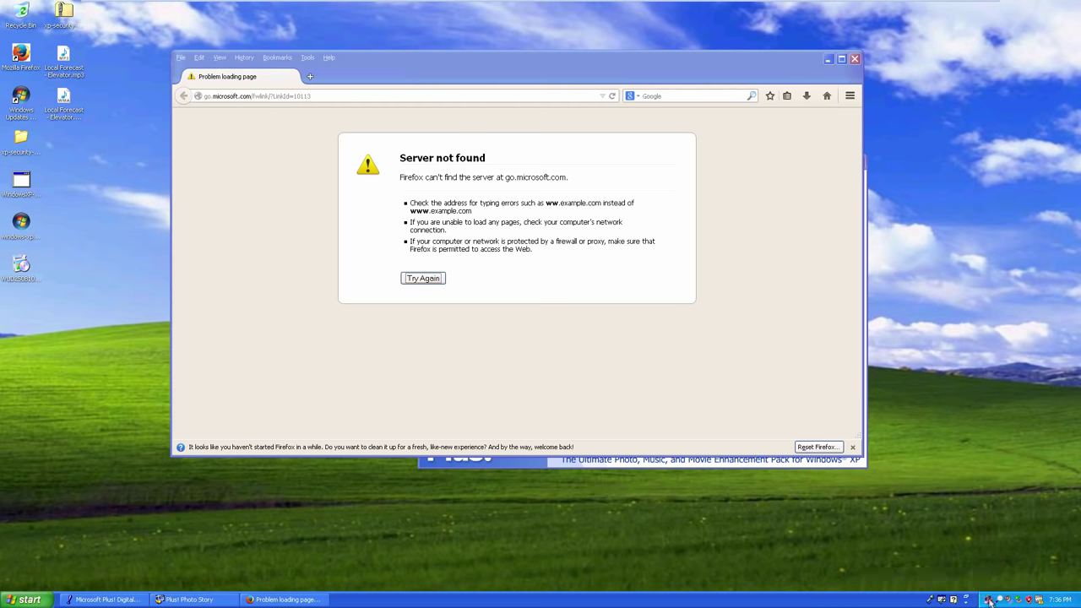
left_click(973, 592)
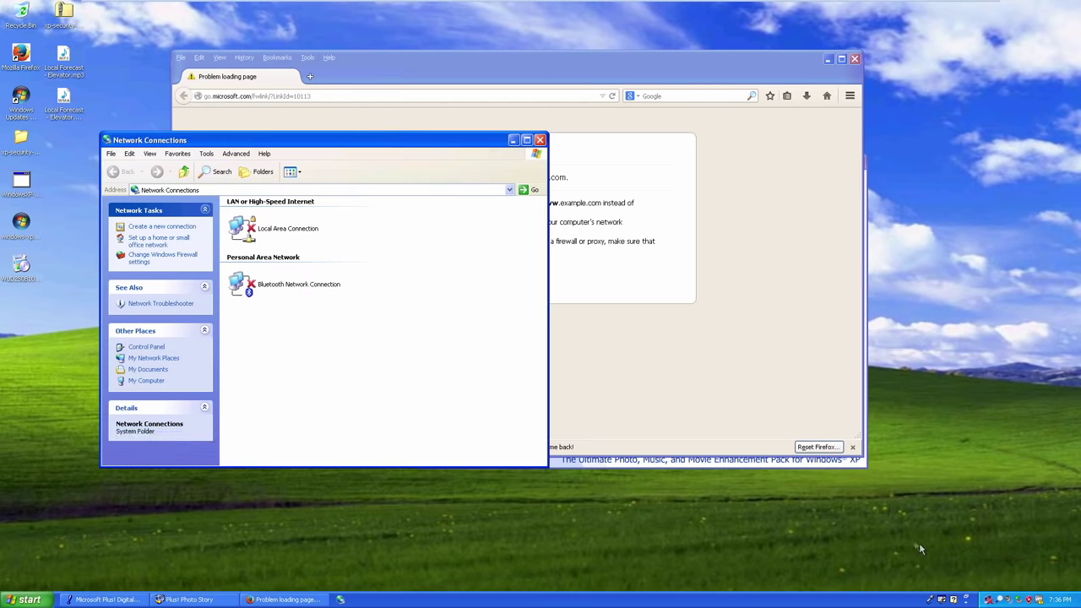
left_click(281, 239)
right_click(283, 240)
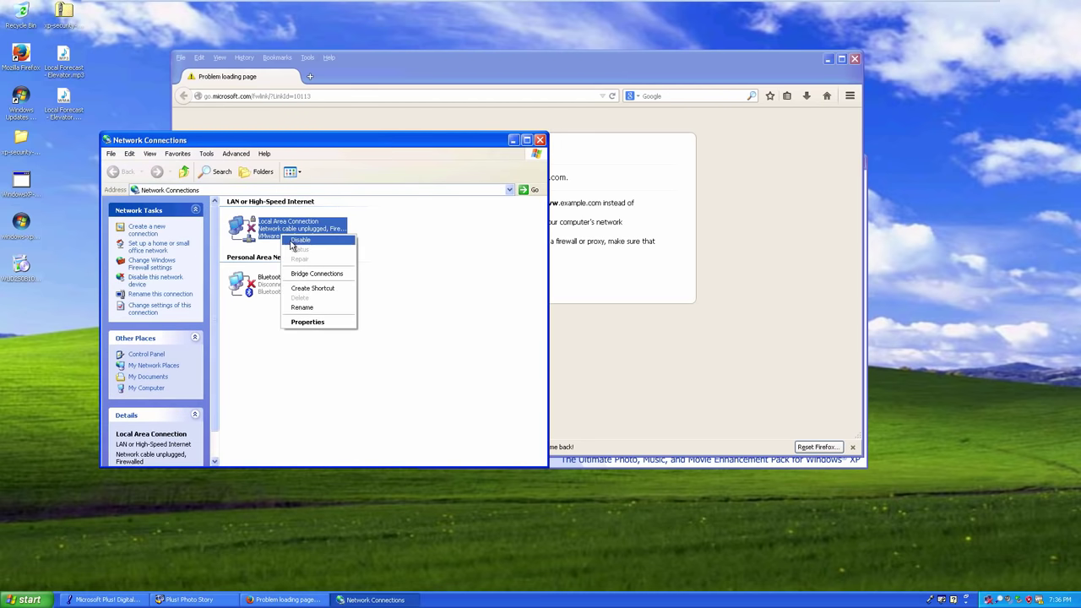
left_click(386, 301)
left_click(540, 139)
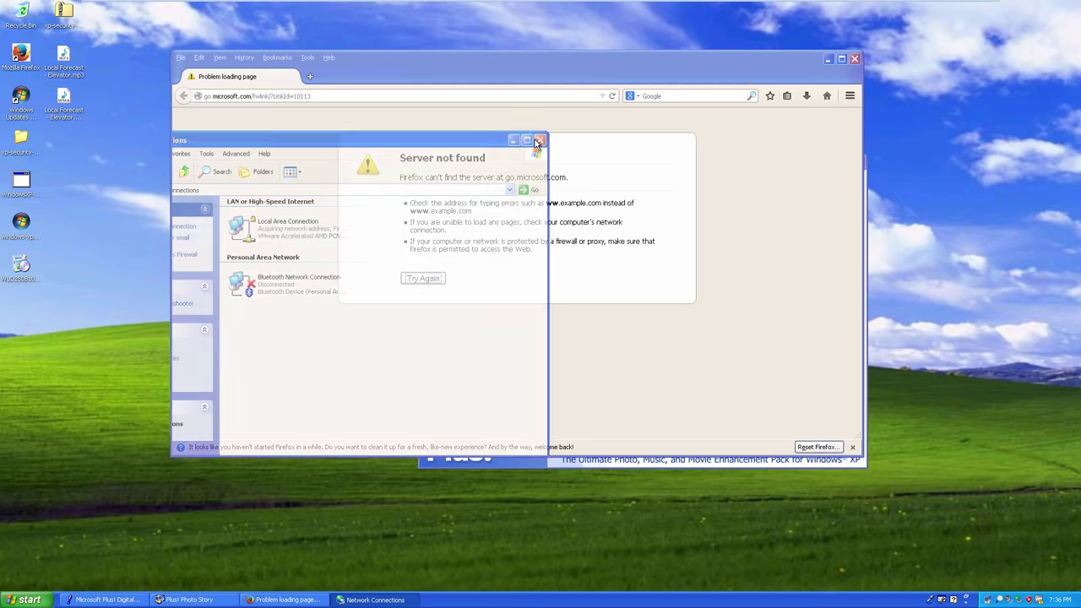
Reload the Microsoft registration page in the browser and minimize the browser window
left_click(478, 98)
key("Return")
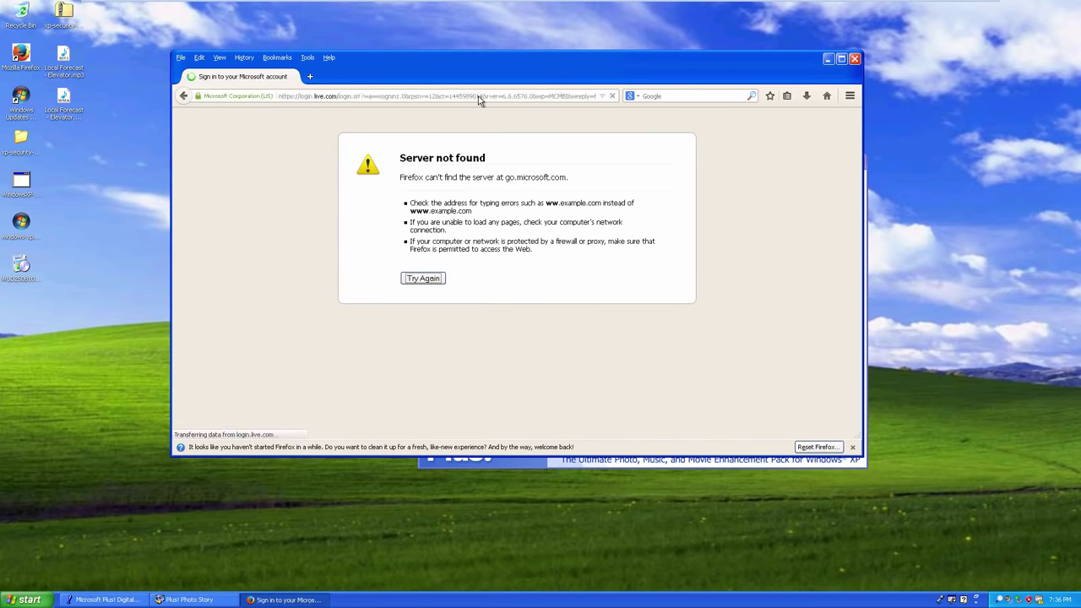
left_click(828, 59)
Begin a new photo story and import Blue hills.jpg, Sunset.jpg, Water lilies.jpg and Winter.jpg from My Pictures
left_click_drag(640, 155, 506, 157)
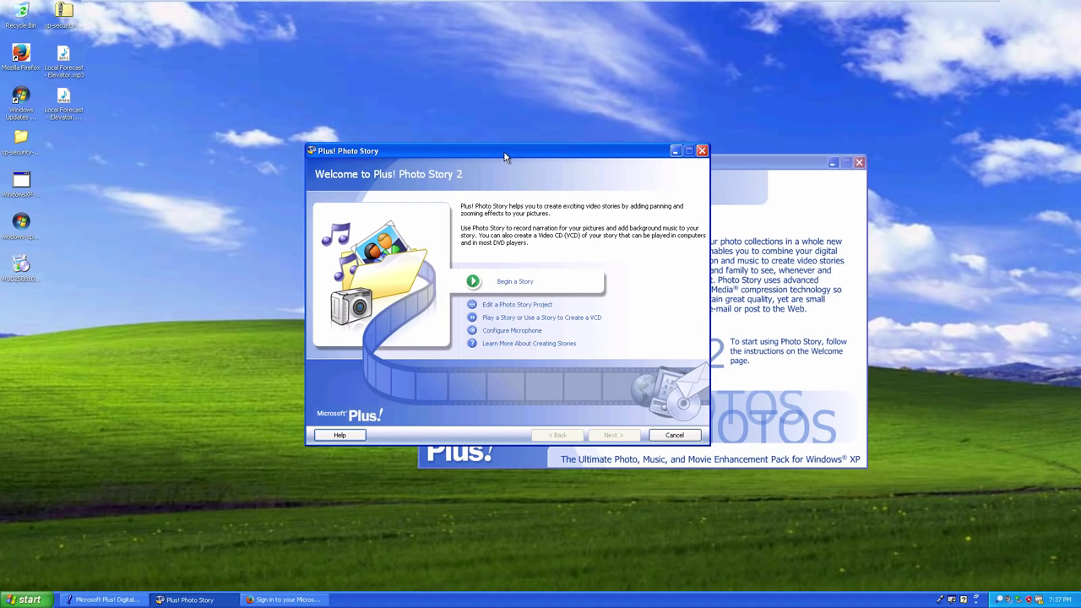
left_click(514, 283)
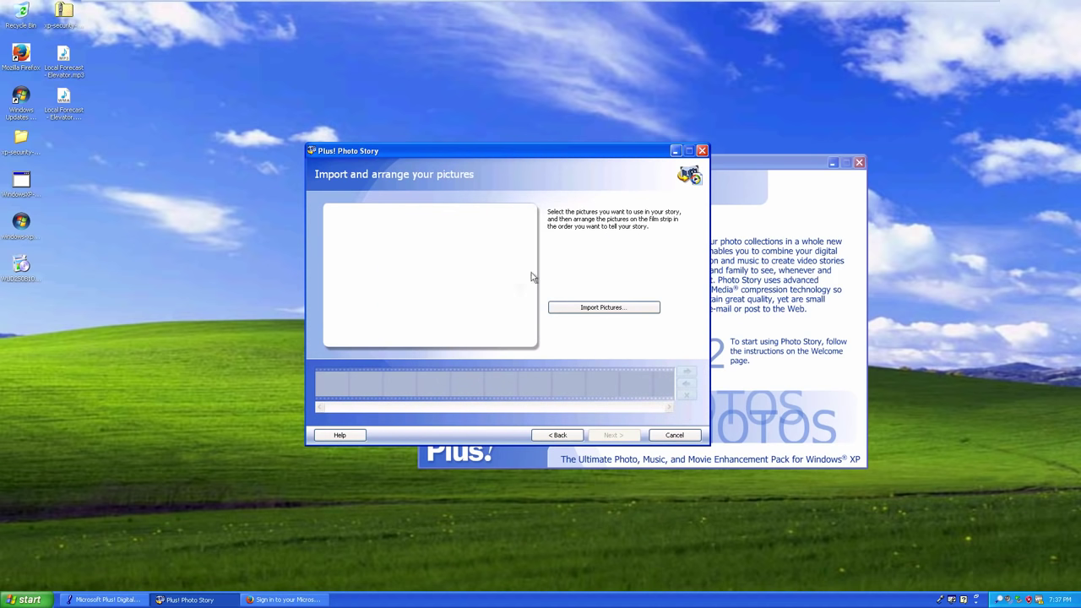
left_click(597, 309)
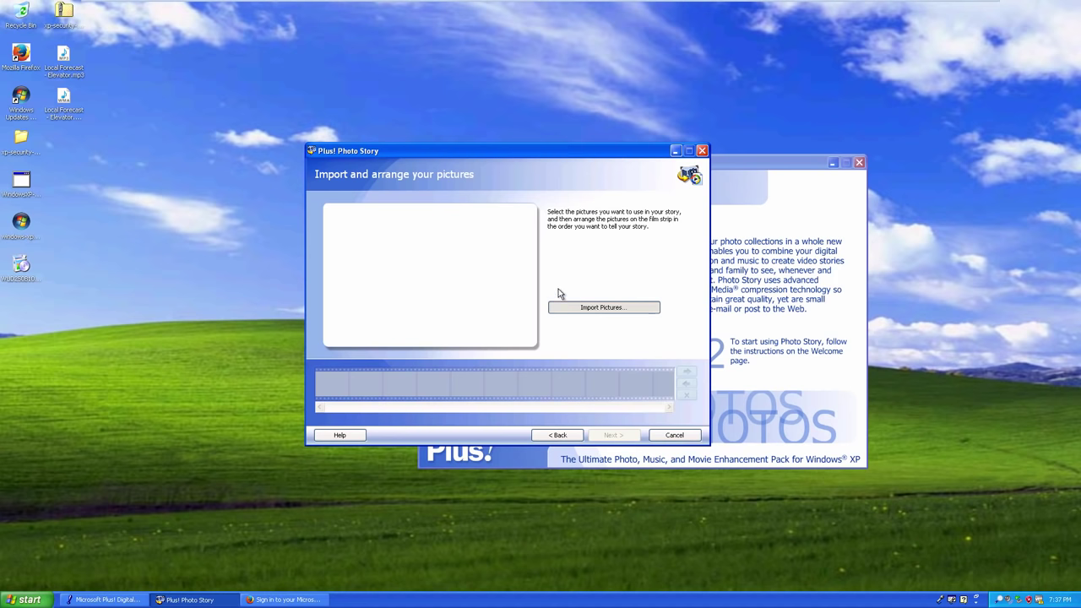
scroll(568, 312, "down", 1)
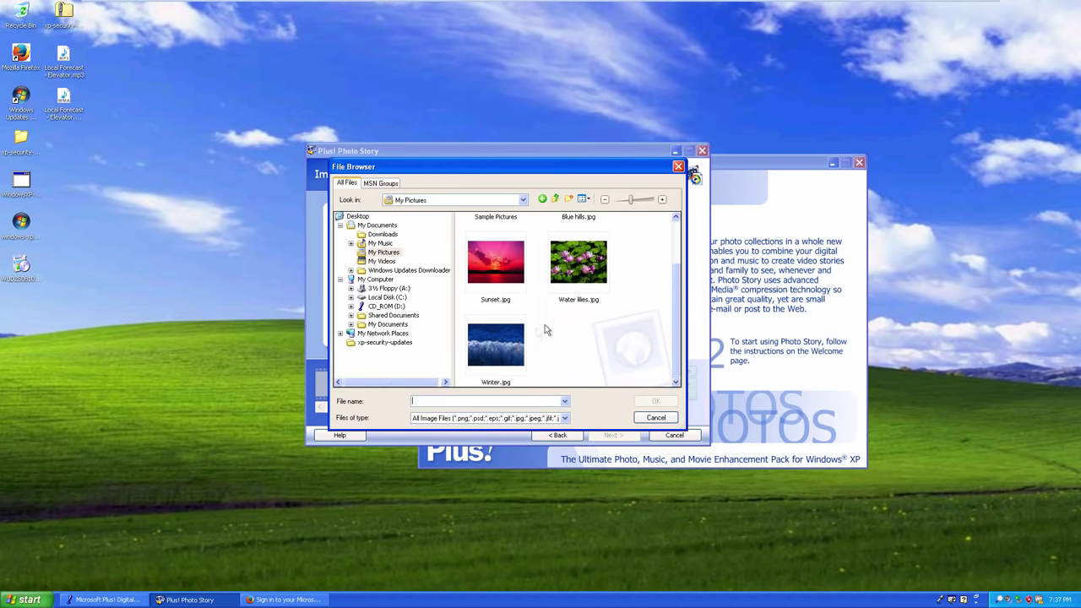
scroll(513, 344, "up", 1)
left_click(570, 233)
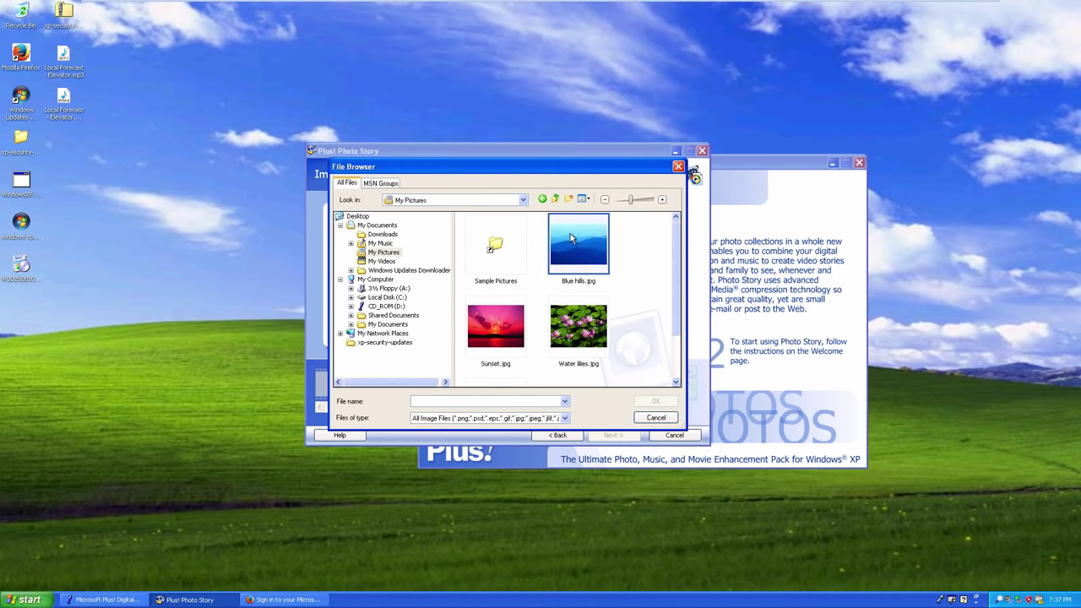
left_click(571, 304, "ctrl")
left_click(498, 323, "ctrl")
scroll(497, 323, "down", 1)
left_click(498, 330, "ctrl")
left_click(656, 401)
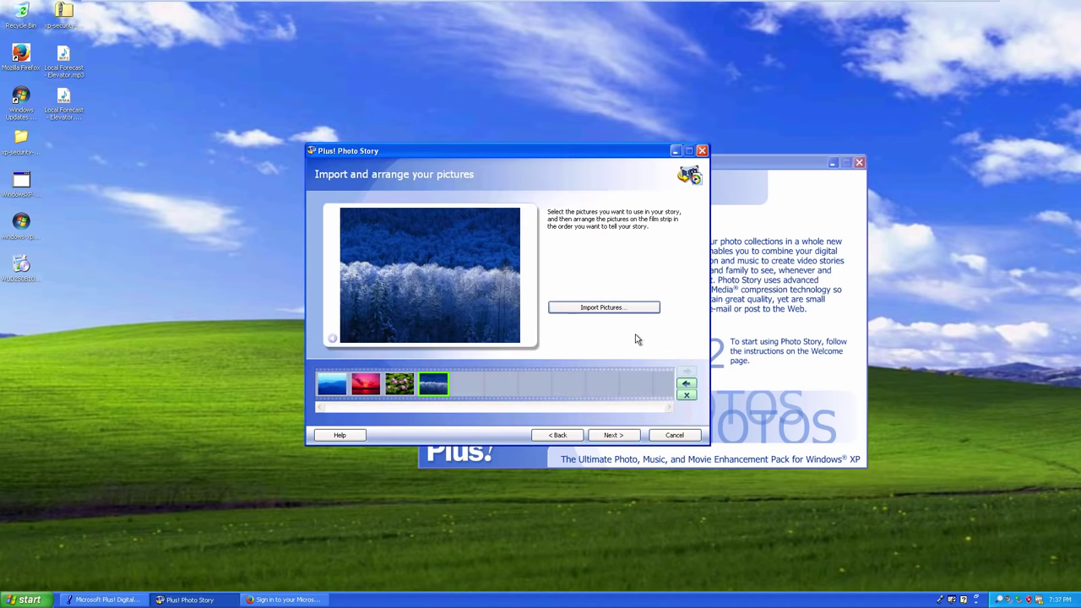
Record the narration for the story, stepping through all four pictures, and stop the recording at the winter picture
left_click(614, 435)
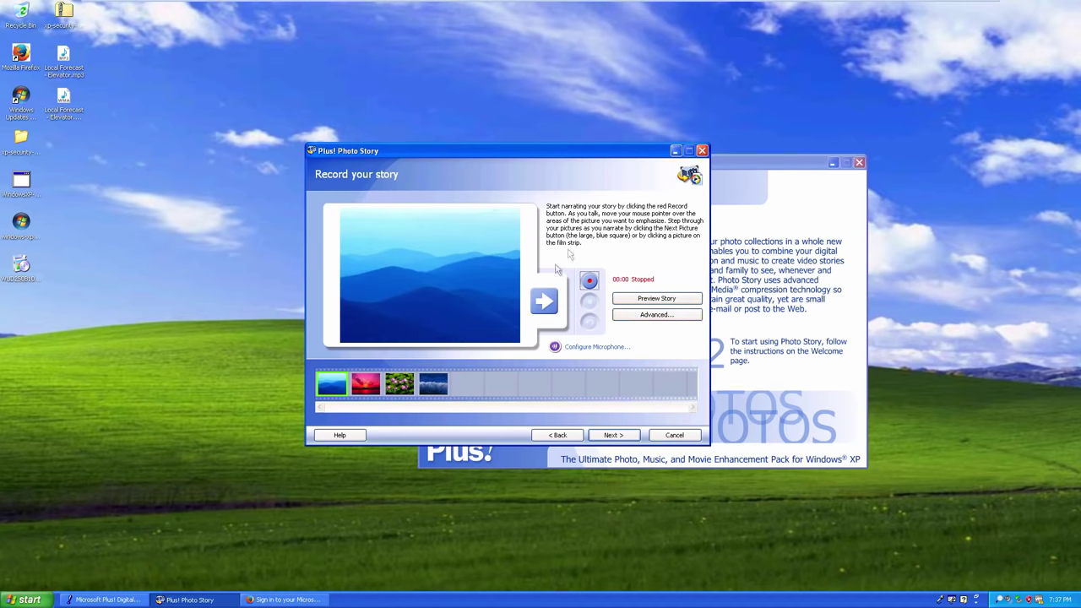
left_click_drag(553, 154, 503, 141)
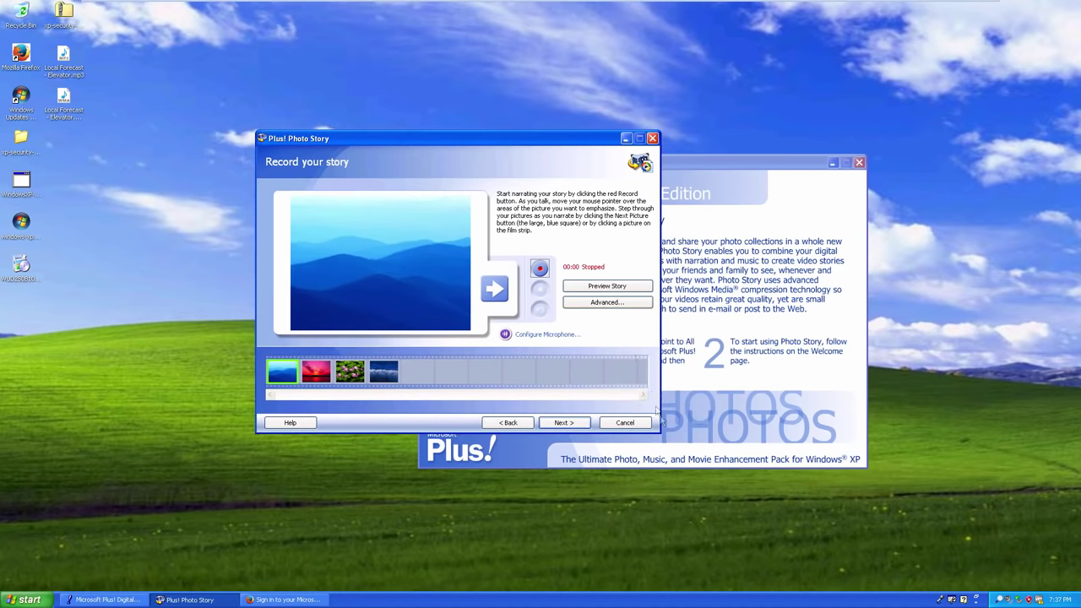
left_click(540, 269)
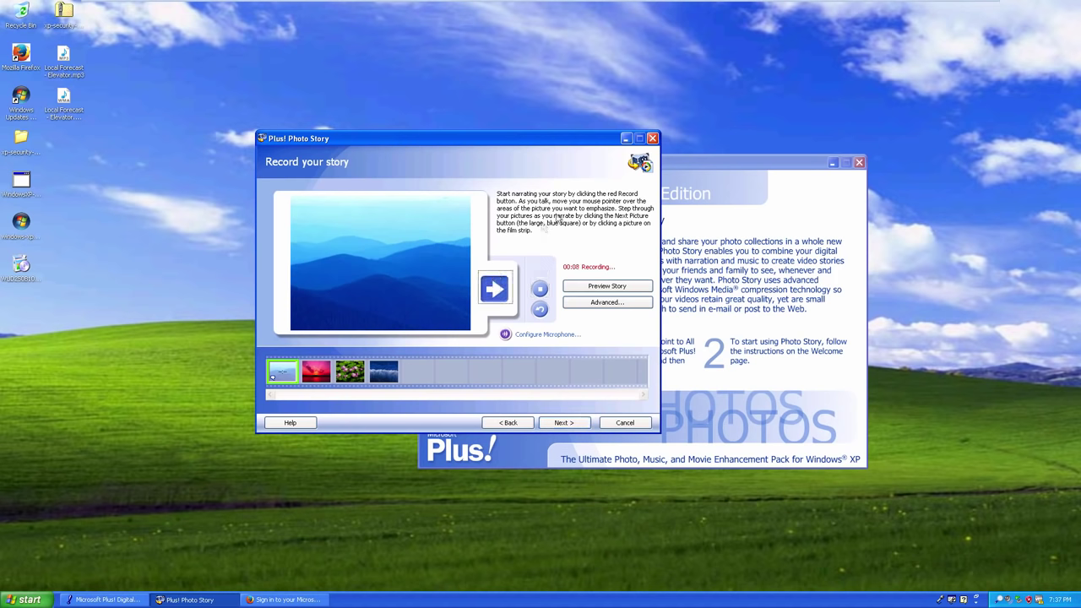
left_click(494, 289)
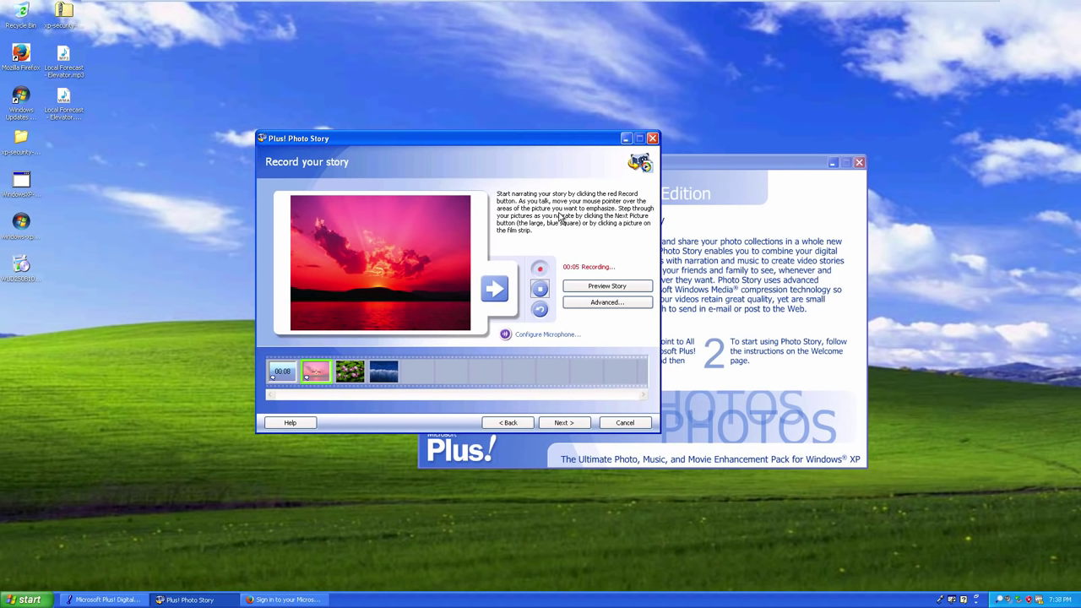
left_click(495, 290)
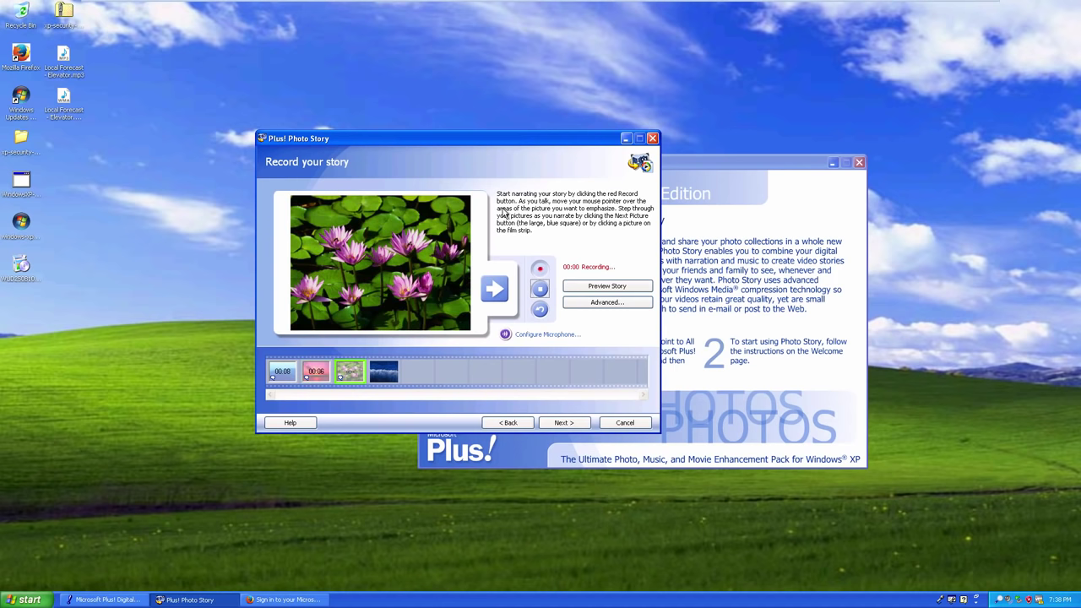
left_click(495, 290)
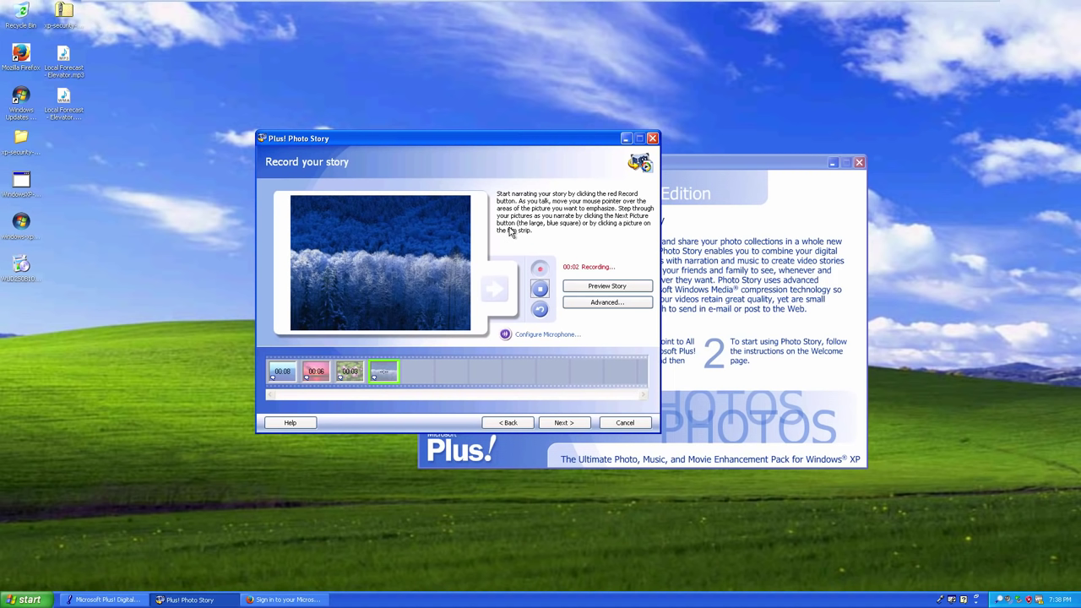
left_click(540, 289)
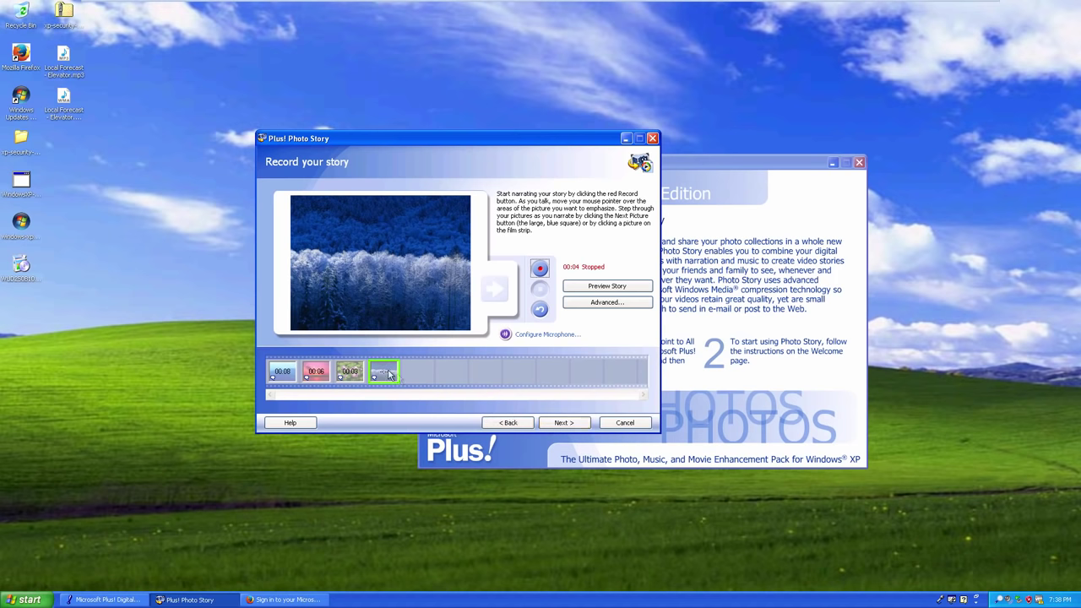
Title the story "MJD's awesome video" on its title page and enter the author's name after "Author:" in the description
left_click(563, 422)
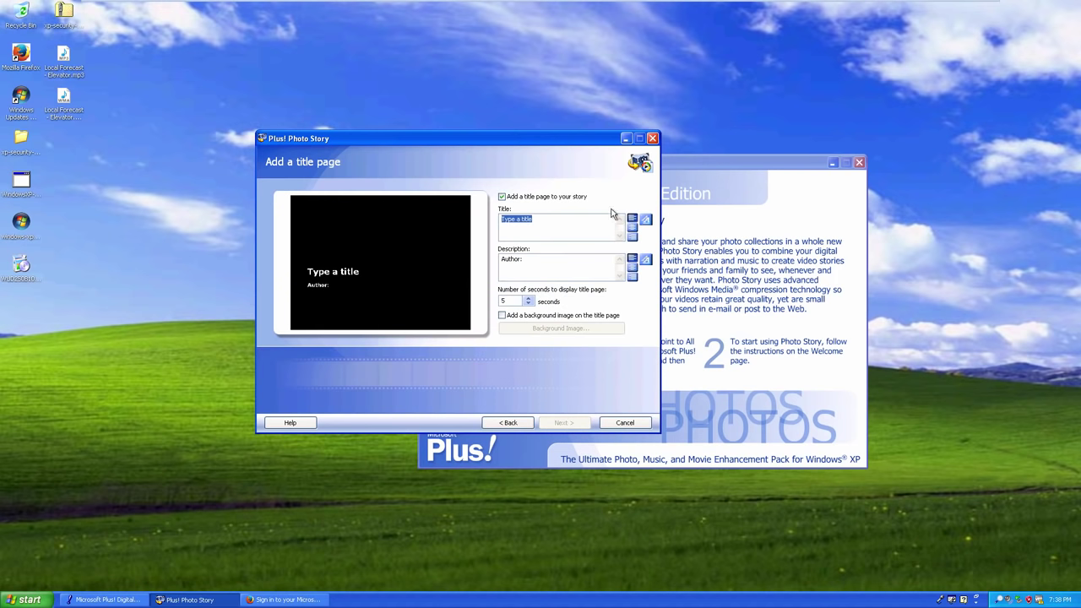
type("MJD")
type("'s awer")
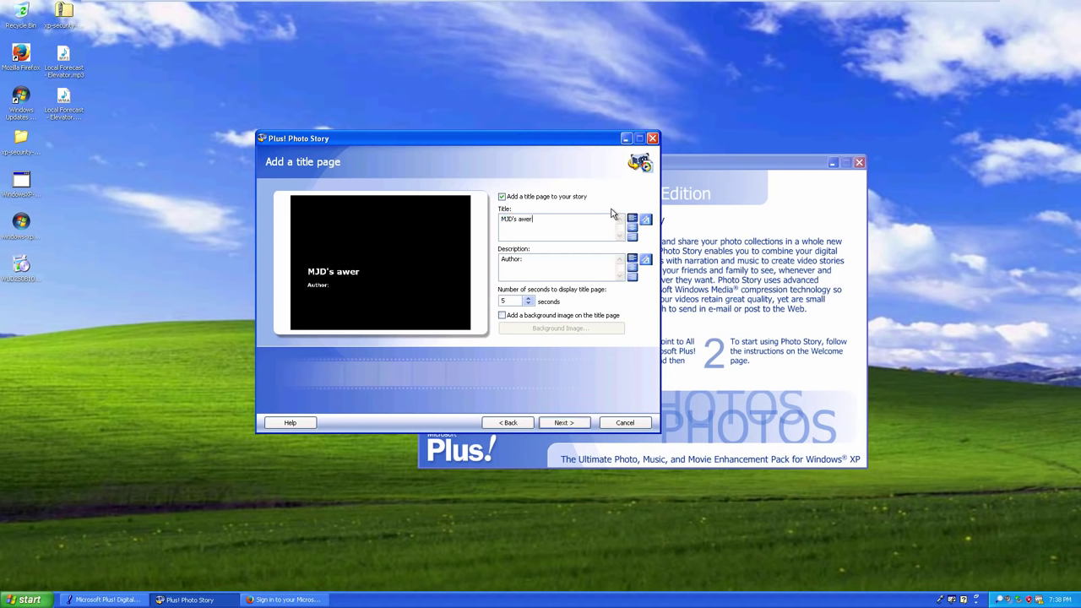
key("BackSpace")
type("some video")
key("Tab")
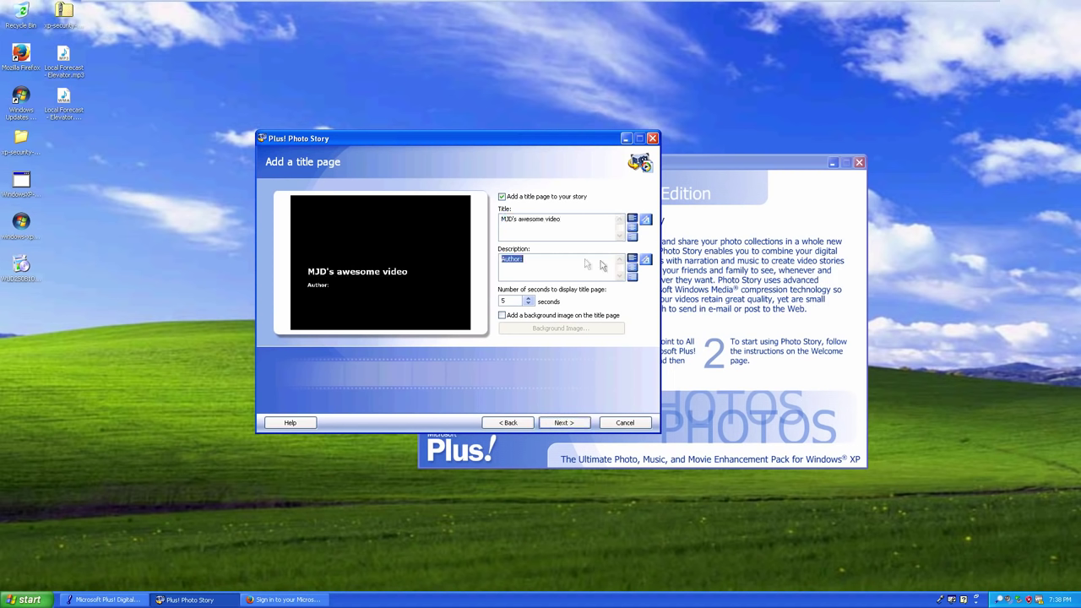
key("Right")
type("Michael")
Adjust the title page's display time and add Blue hills.jpg as its background image
left_click(527, 301)
left_click(527, 301)
left_click(560, 318)
left_click(561, 328)
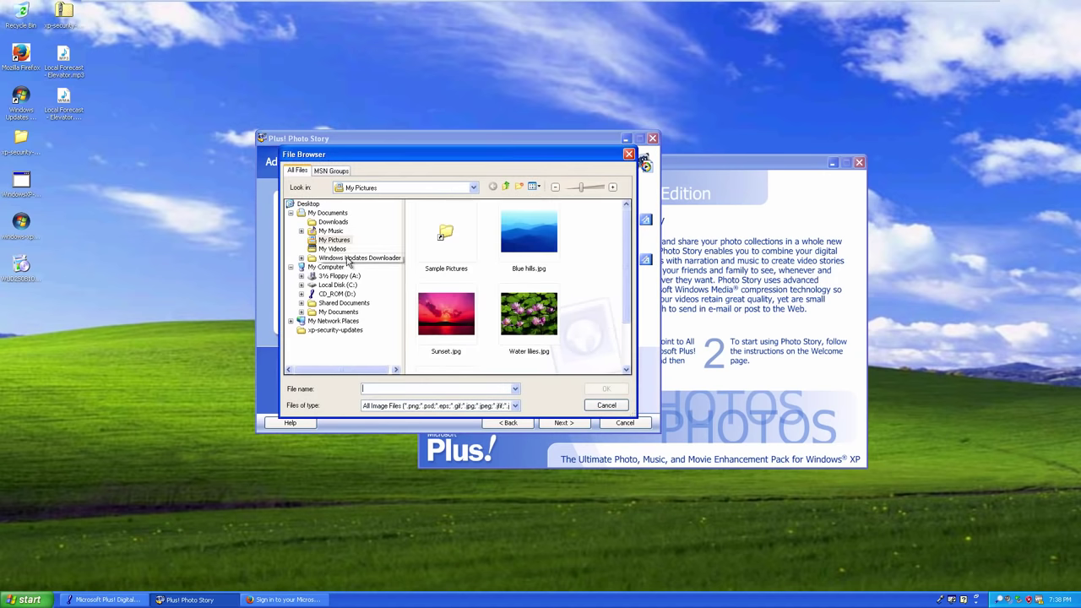
left_click(553, 250)
left_click(612, 389)
left_click(568, 423)
left_click(564, 422)
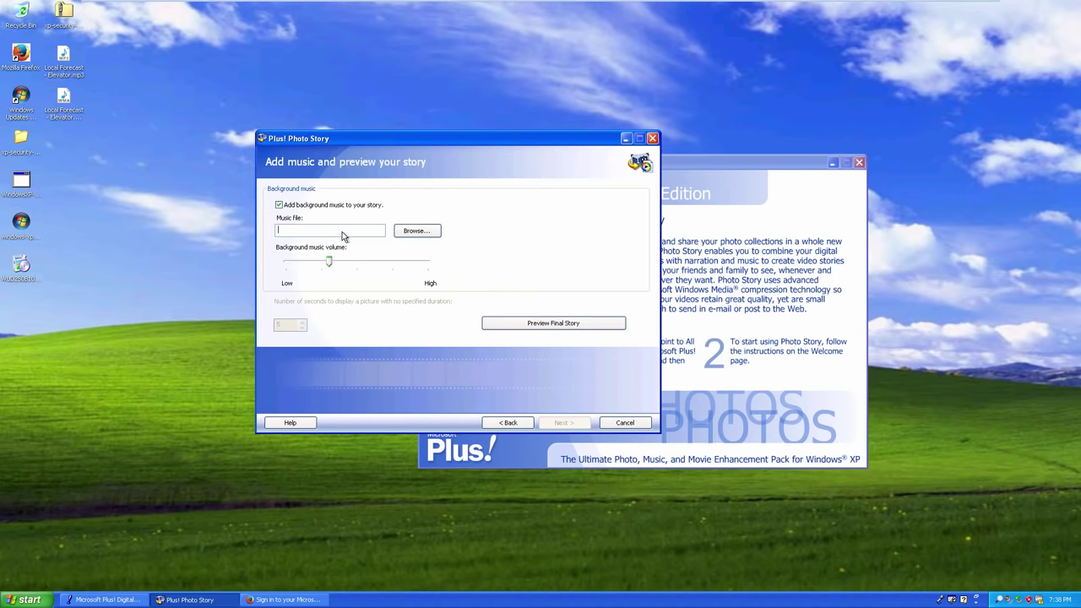
Add Local Forecast - Elevator.mp3 from the desktop as background music at a slightly raised volume, and preview the final story
left_click(422, 236)
left_click_drag(66, 56, 107, 59)
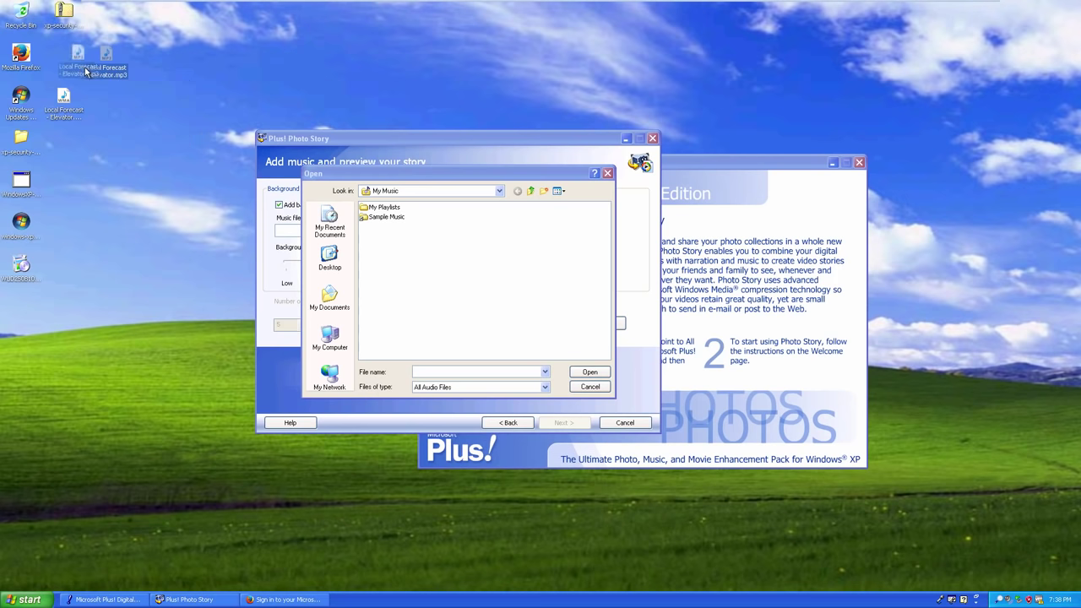
left_click(330, 258)
left_click(421, 245)
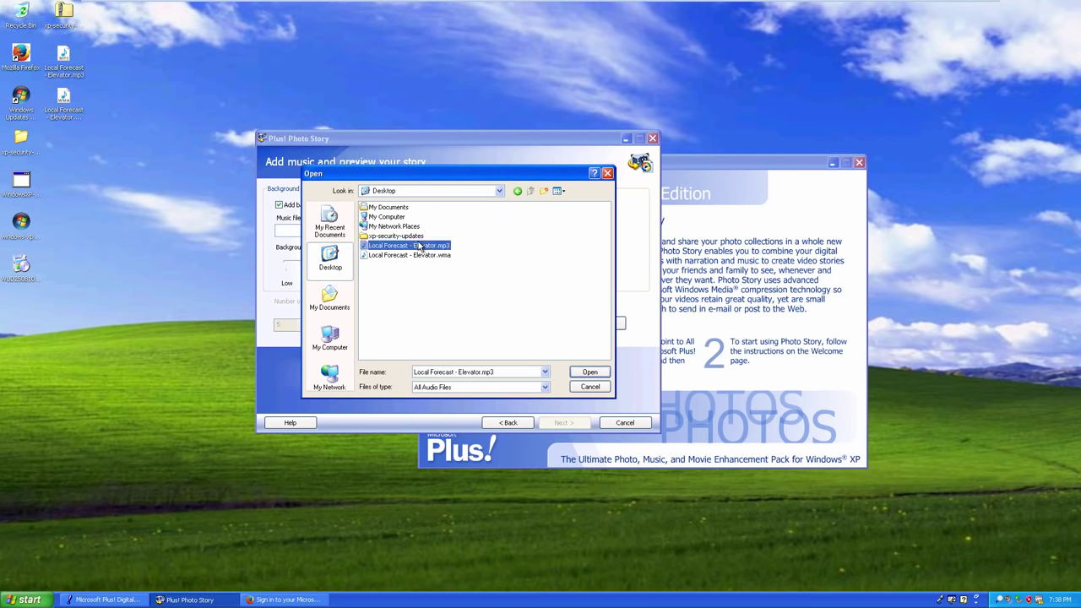
left_click(591, 372)
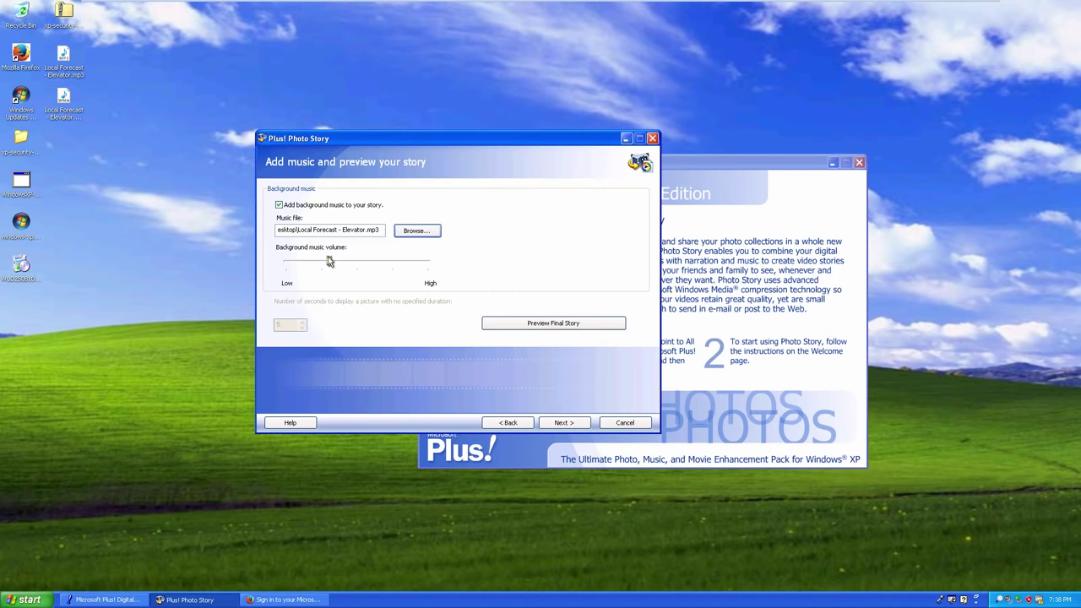
left_click_drag(333, 264, 337, 265)
left_click(562, 322)
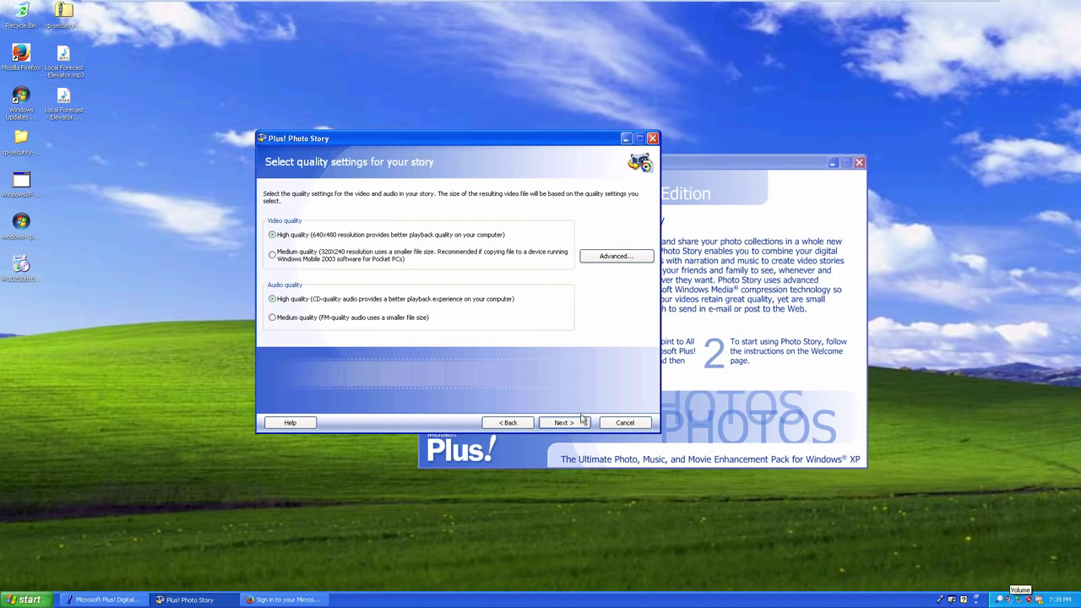
Save the story as PhotoStory1.wmv with high video and audio quality, plus its project file PhotoStory1.psc, and open the finished video
left_click(581, 419)
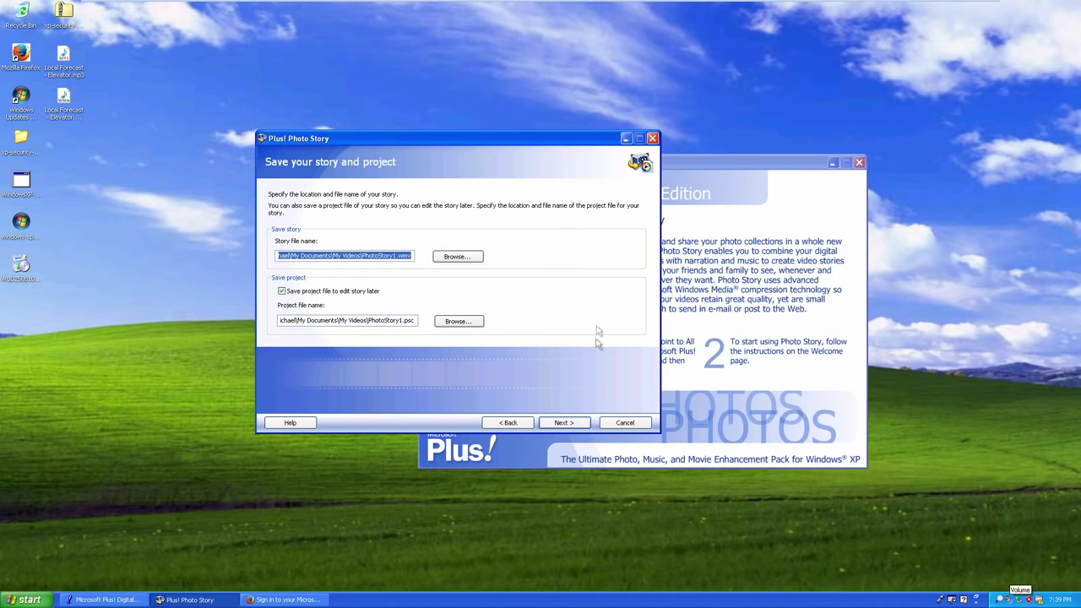
left_click(564, 423)
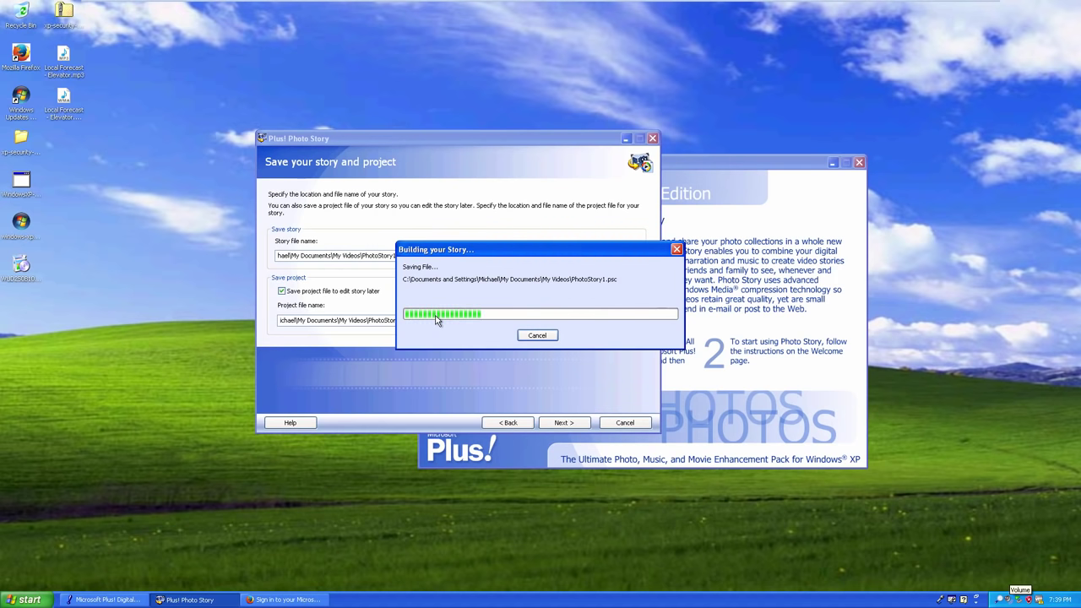
left_click(445, 287)
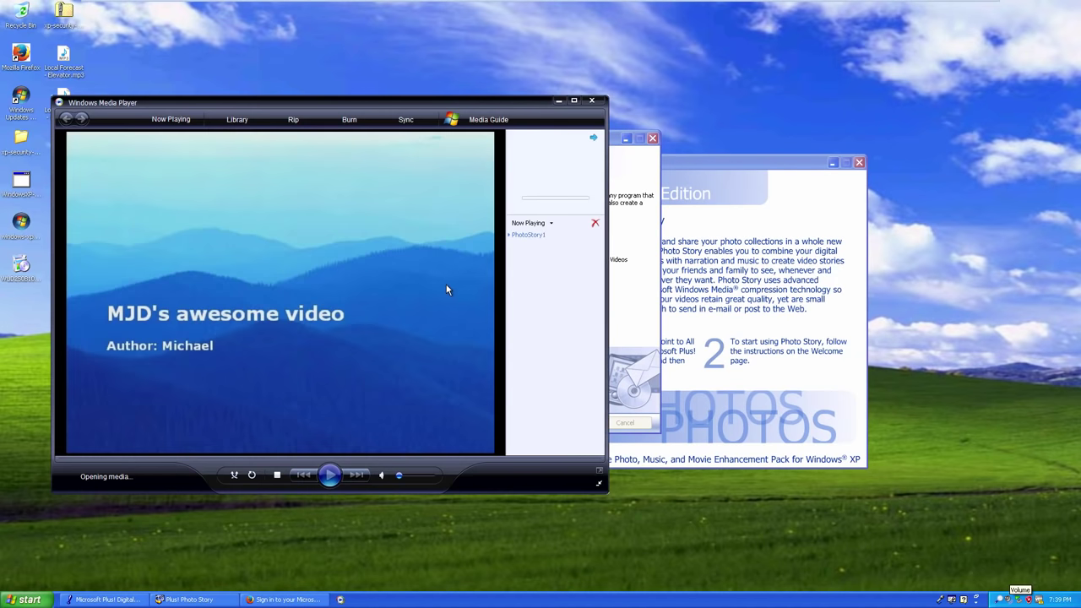
Raise the playback volume, skip ahead to about 8 seconds in the story video, and pause it
left_click_drag(399, 476, 442, 479)
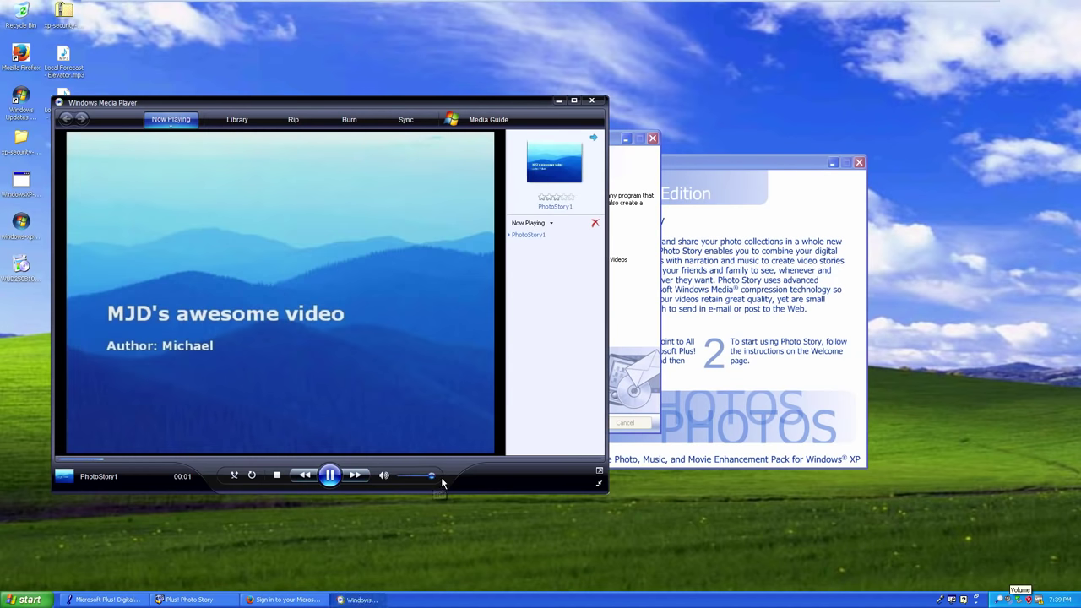
left_click(213, 460)
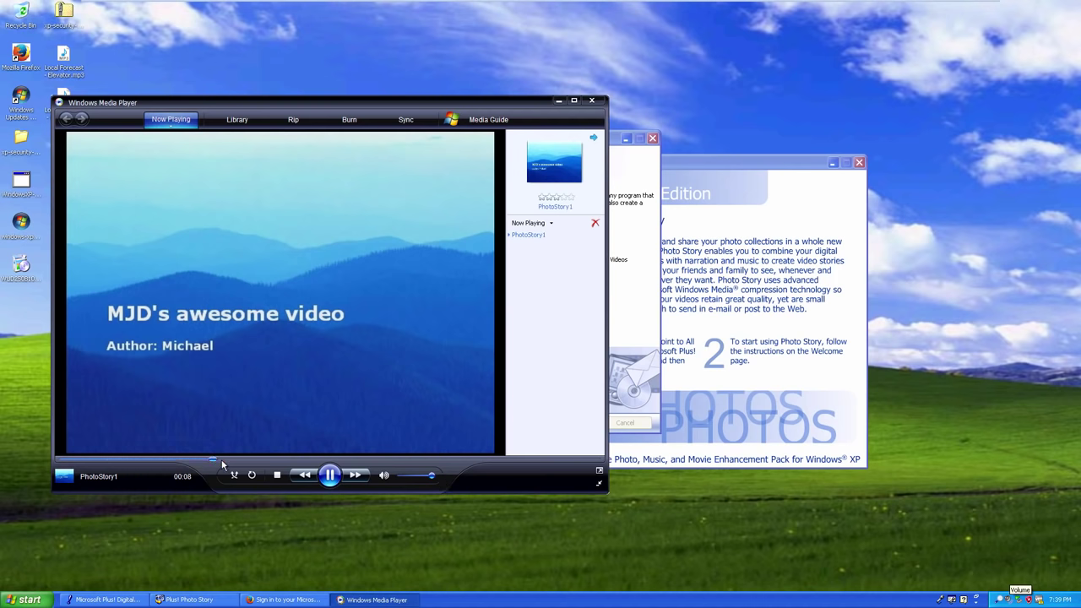
left_click(329, 477)
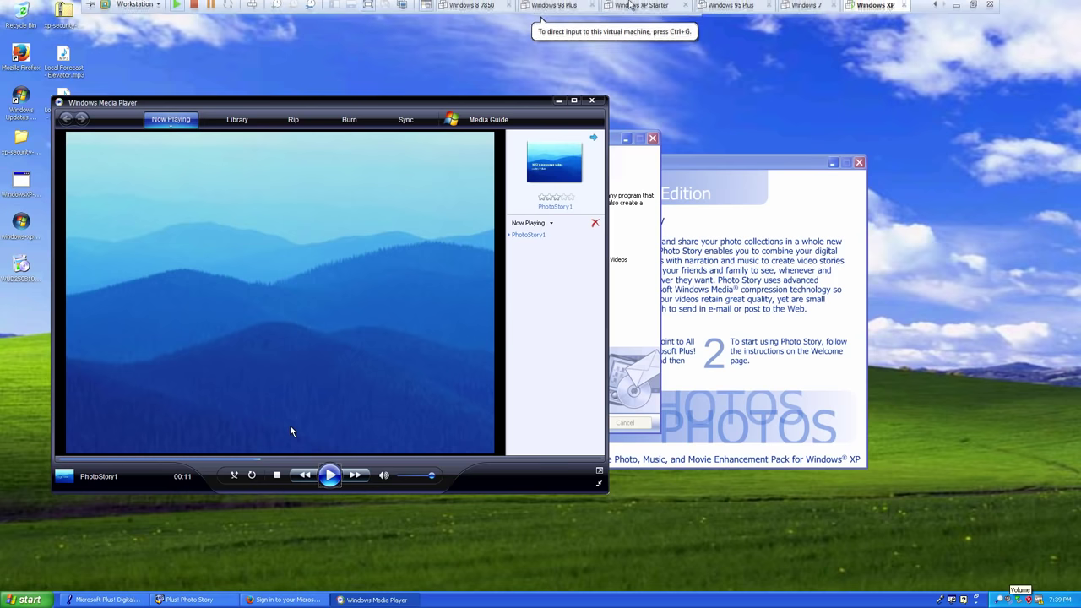
Check the Windows XP virtual machine's settings and sound devices, and close Device Manager and the Sounds, Speech, and Audio Devices window
right_click(882, 7)
left_click(929, 161)
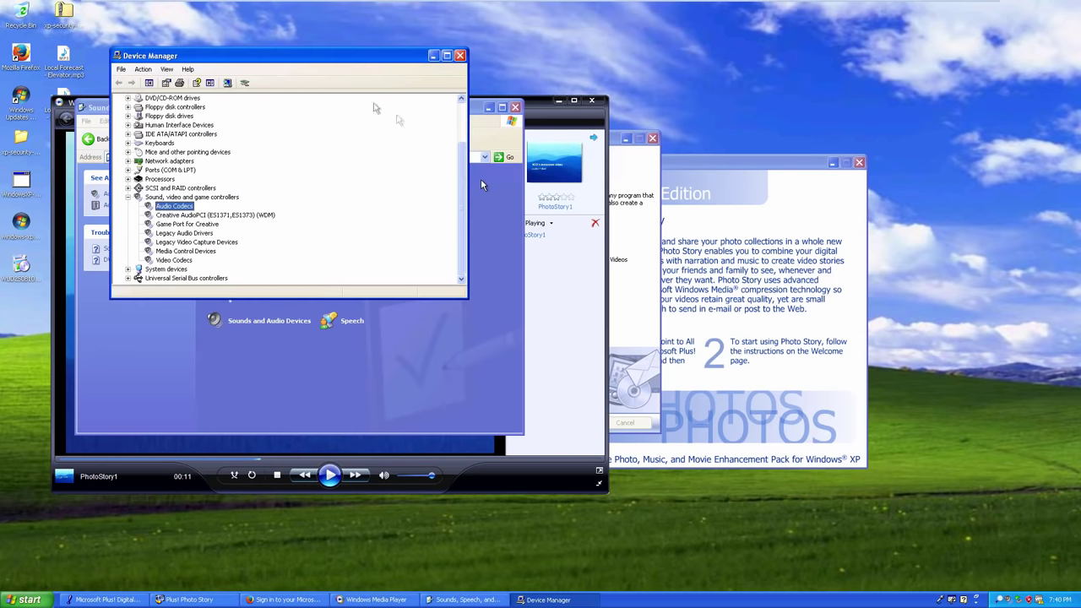
left_click(459, 55)
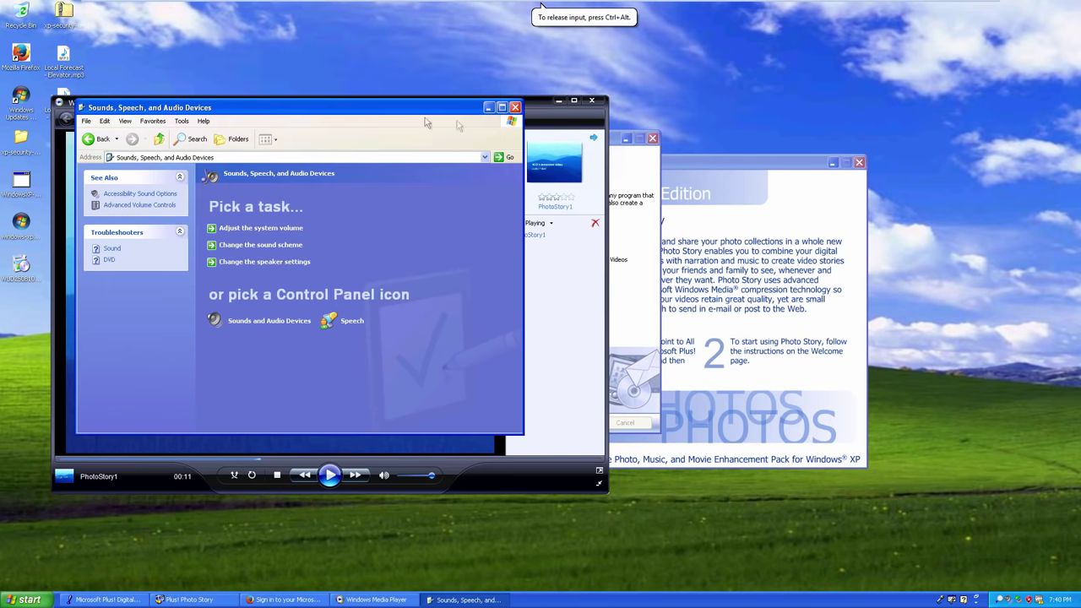
left_click(515, 108)
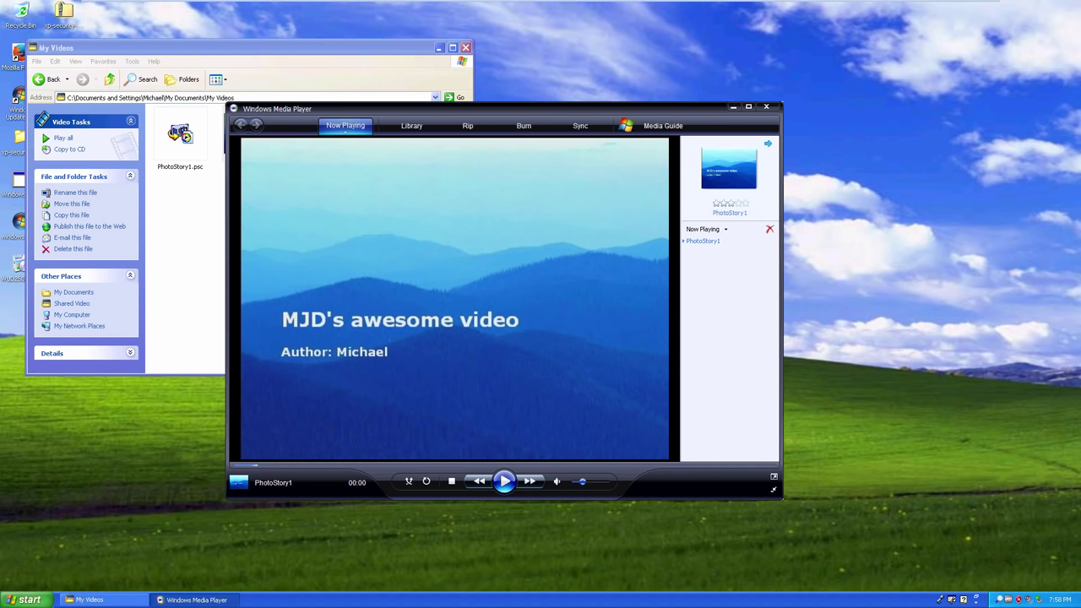
Play the PhotoStory1 video at a higher volume, pause it at the sunset picture, and close the player
left_click(504, 481)
left_click_drag(582, 496, 605, 497)
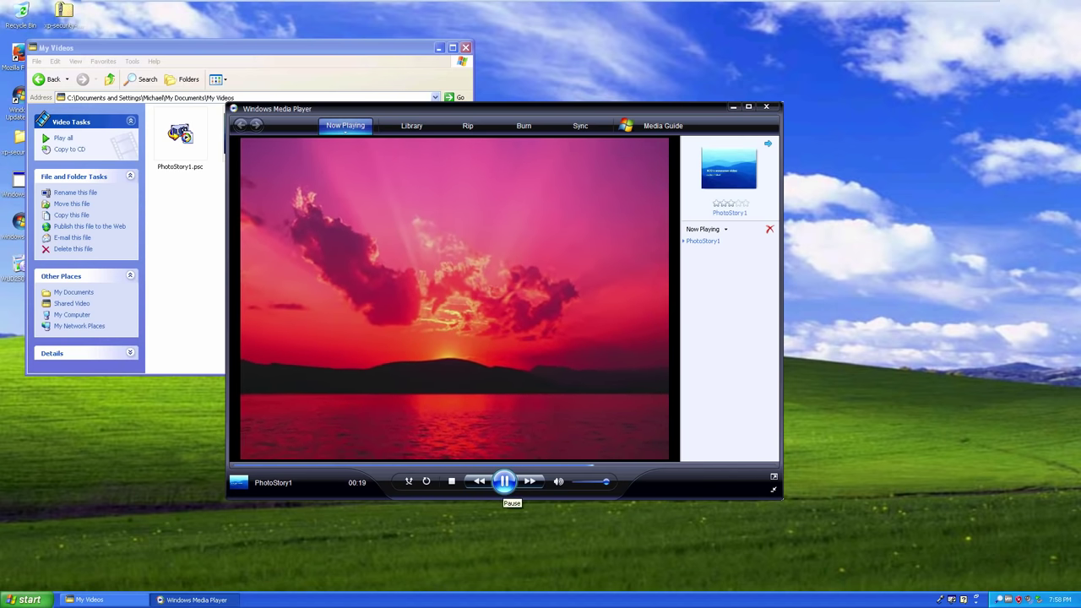
key("ctrl+p")
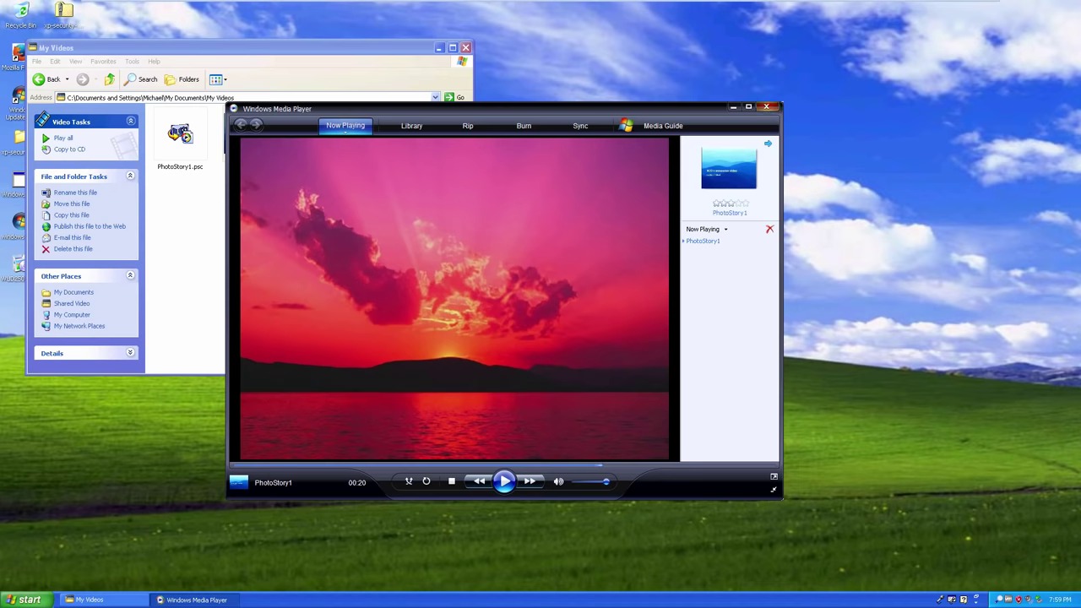
left_click(766, 106)
Open the PhotoStory1.psc project from My Videos in Photo Story to view its pictures, and cancel out of the wizard
left_click(180, 135)
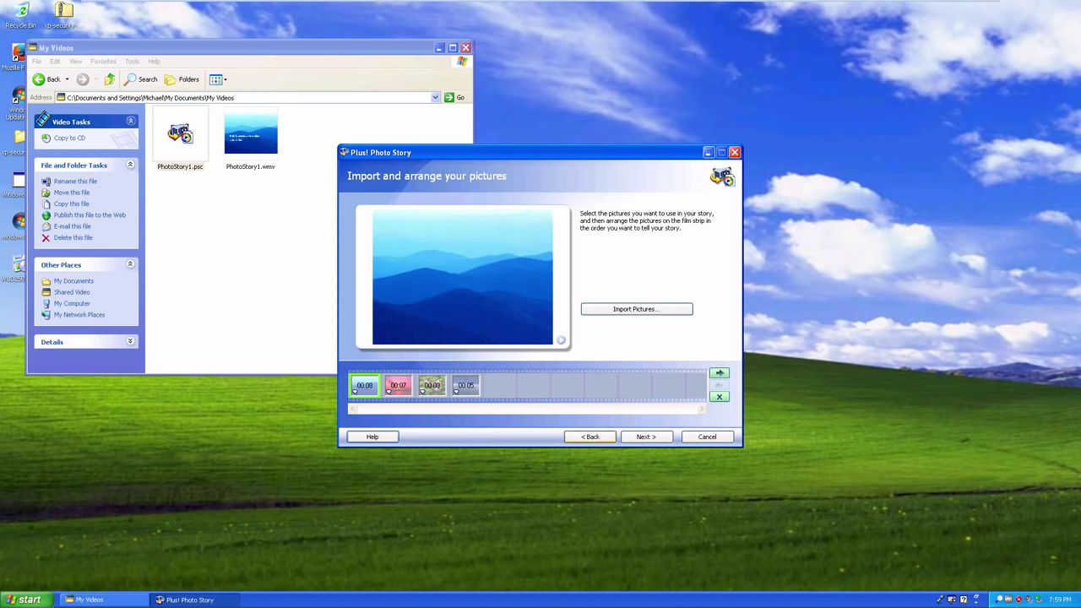
left_click(707, 437)
left_click(338, 254)
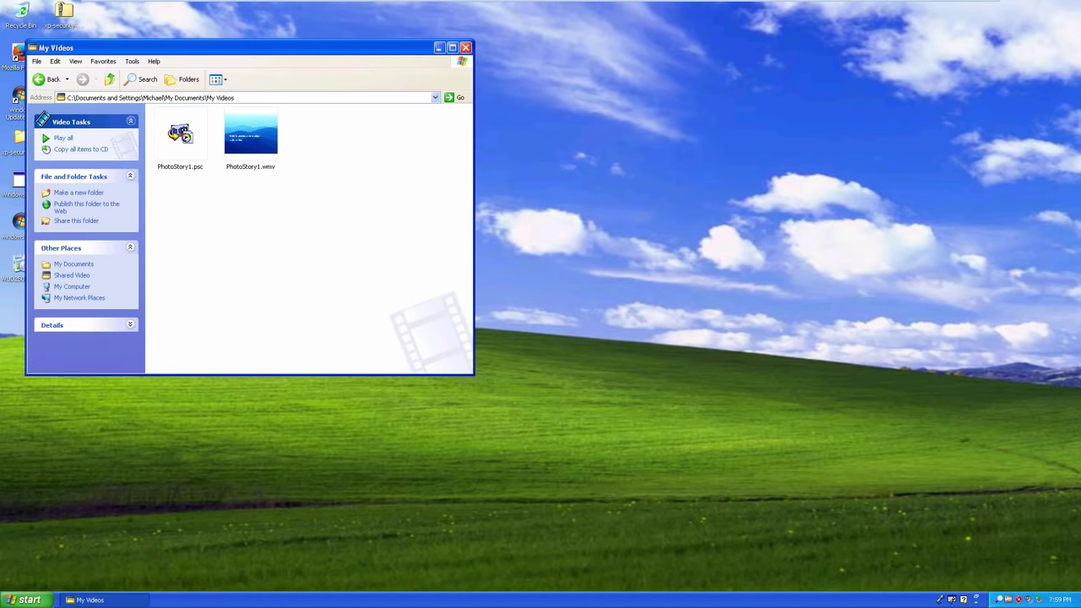
Close the My Videos window and open the Microsoft Plus! Digital Media Edition tour at its Party Mode page
left_click_drag(254, 48, 421, 88)
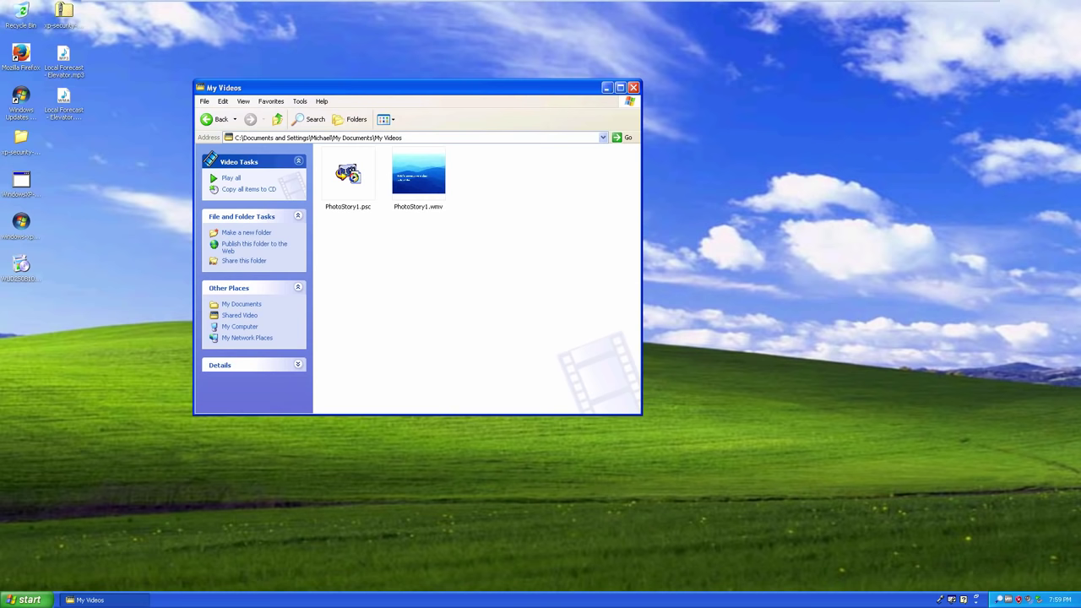
key("alt+F4")
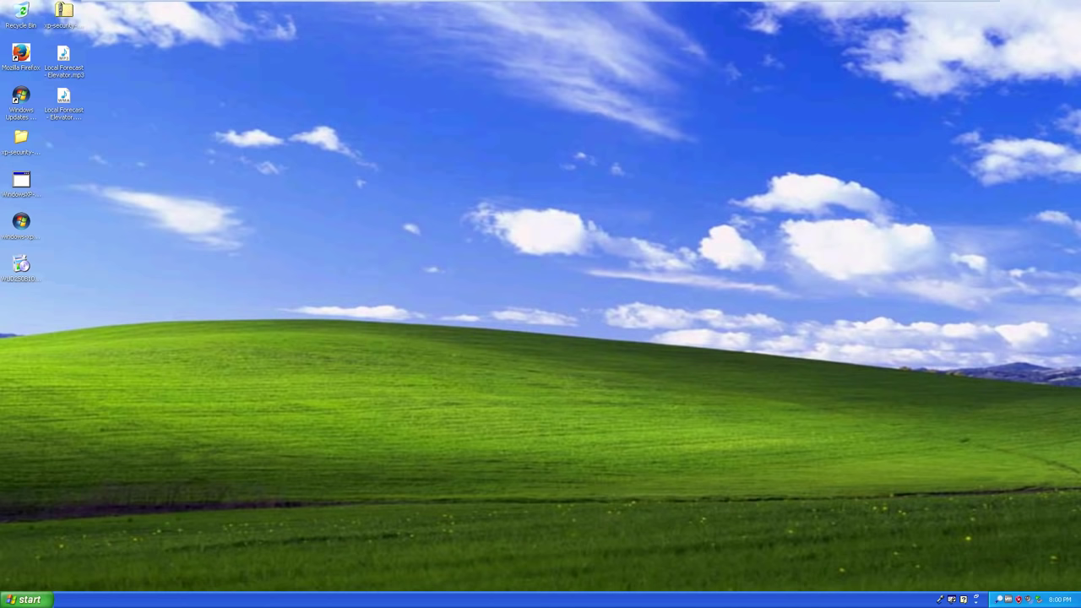
left_click(27, 599)
mouse_move(45, 558)
mouse_move(148, 560)
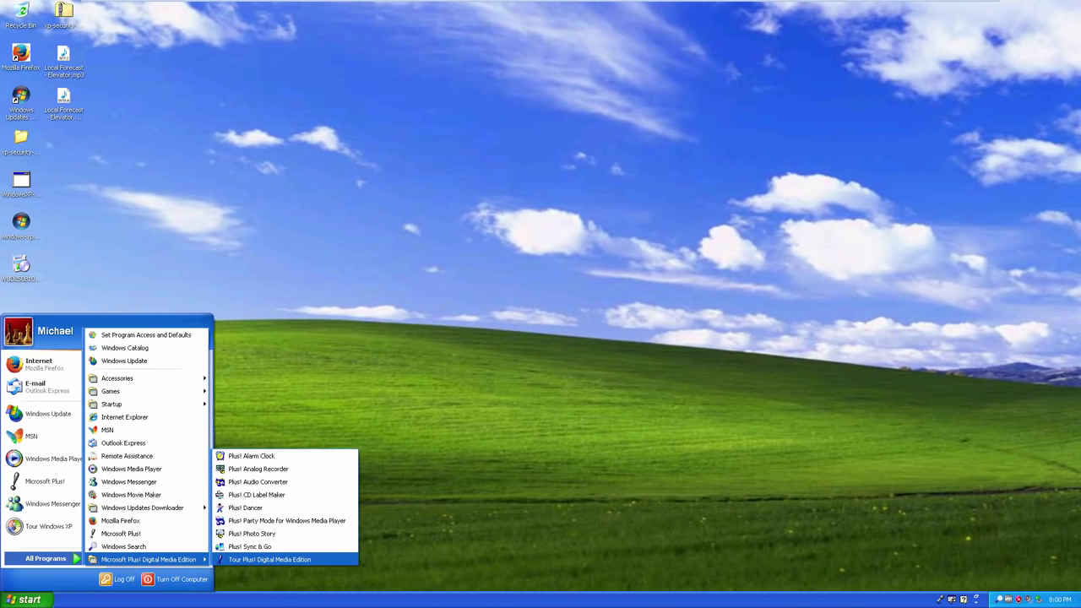
left_click(271, 559)
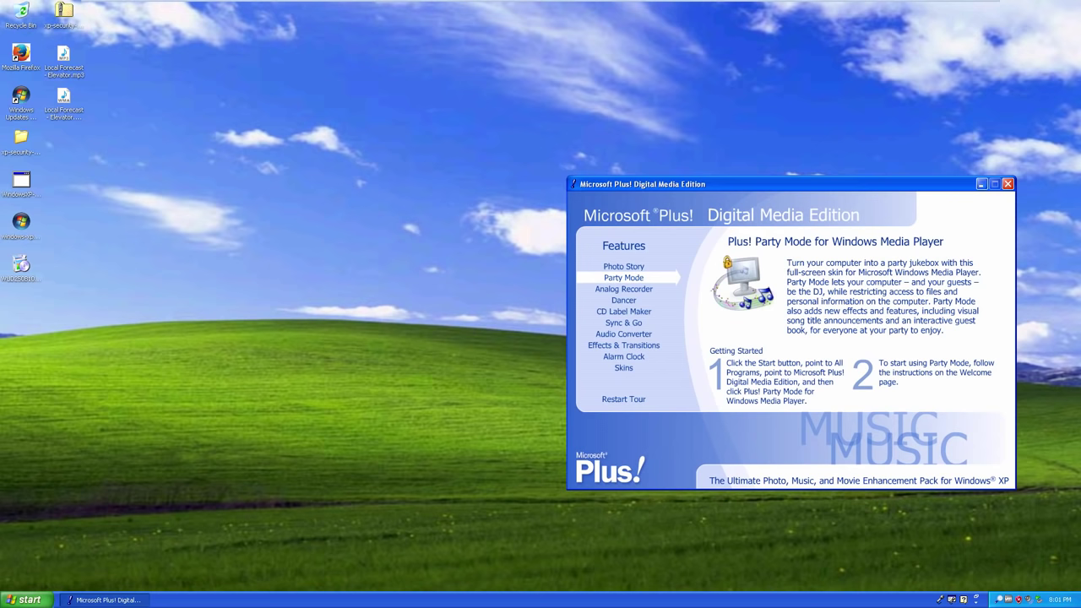
Move the Cancun, Floating, Hang_Ups and Something New music files closer to the other desktop icons
left_click(272, 355)
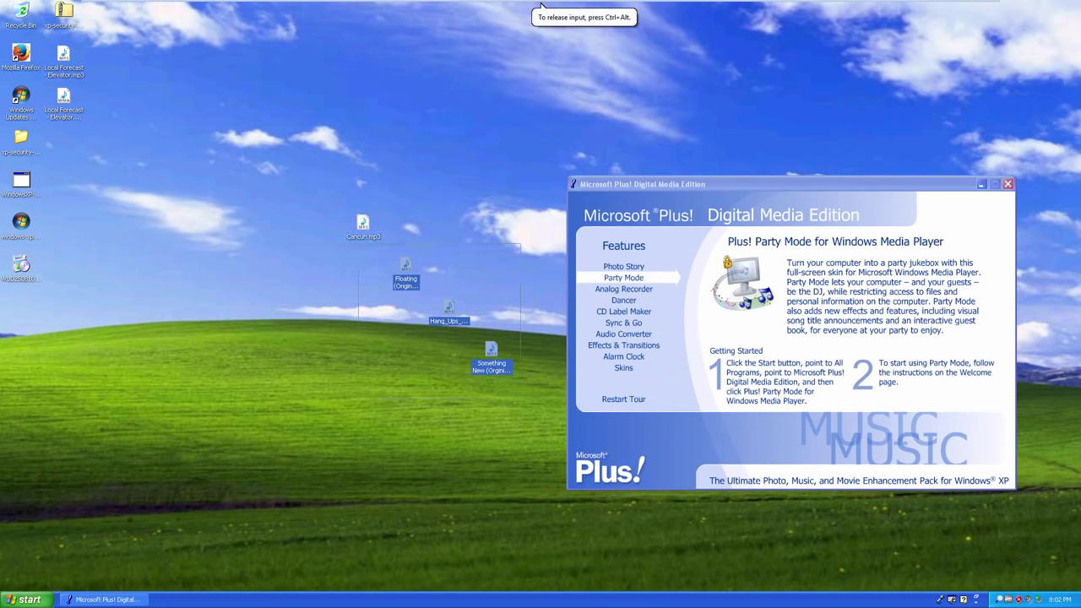
left_click_drag(363, 224, 149, 55)
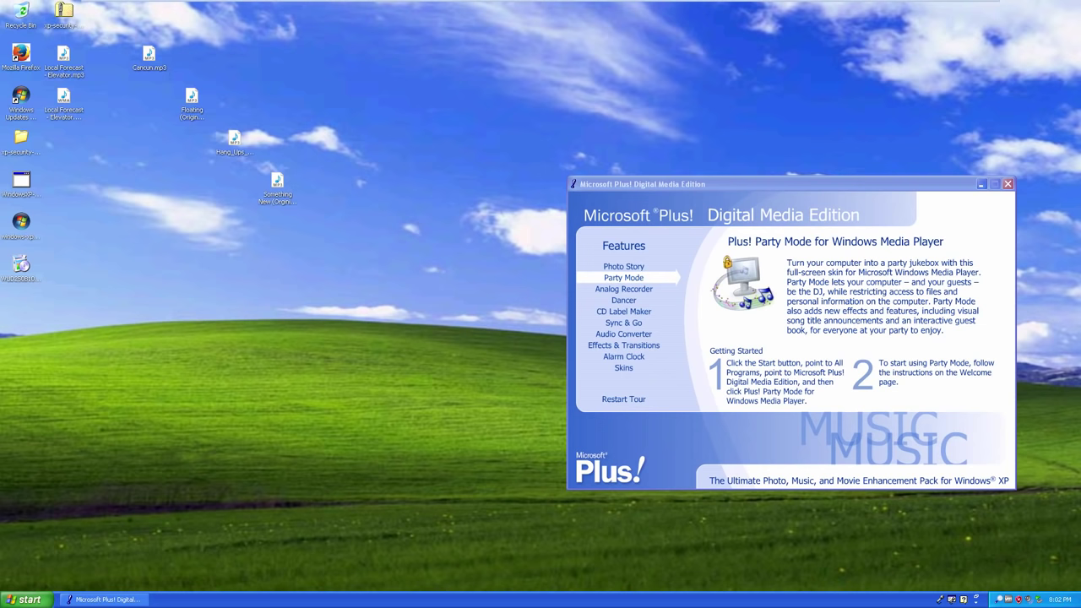
Launch Plus! Party Mode for Windows Media Player and dismiss its welcome page
key("super")
mouse_move(46, 559)
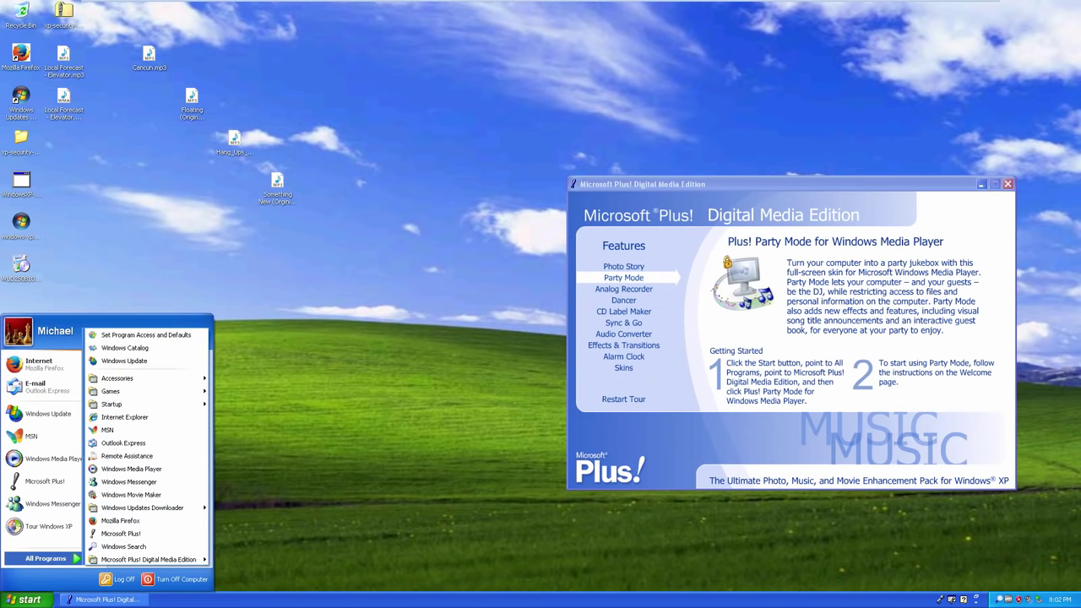
key("Up")
key("Right")
key("Up")
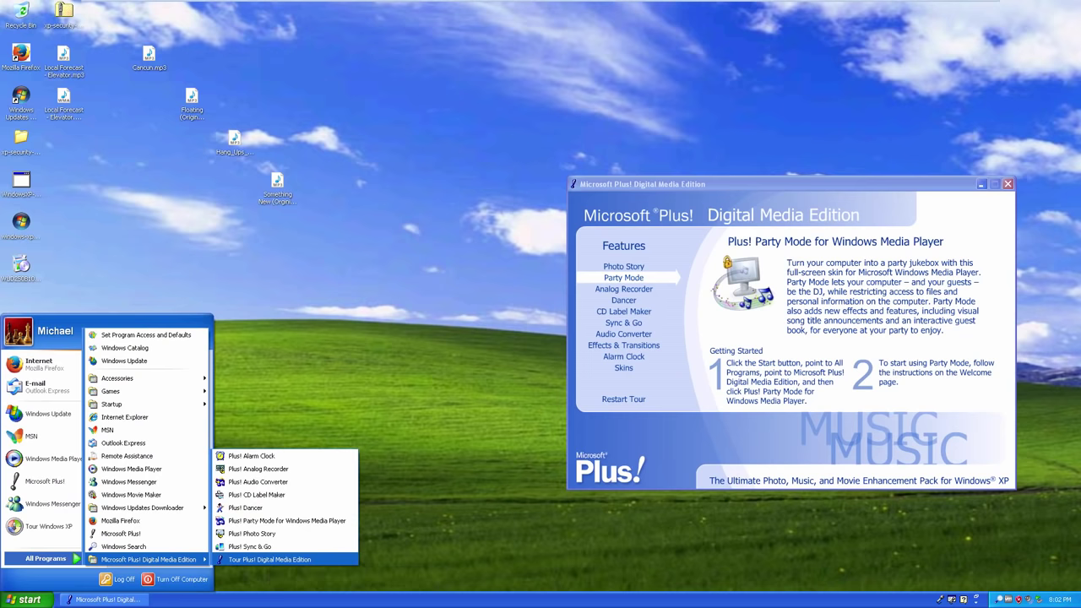
key("Up")
key("Up")
key("Up")
key("Return")
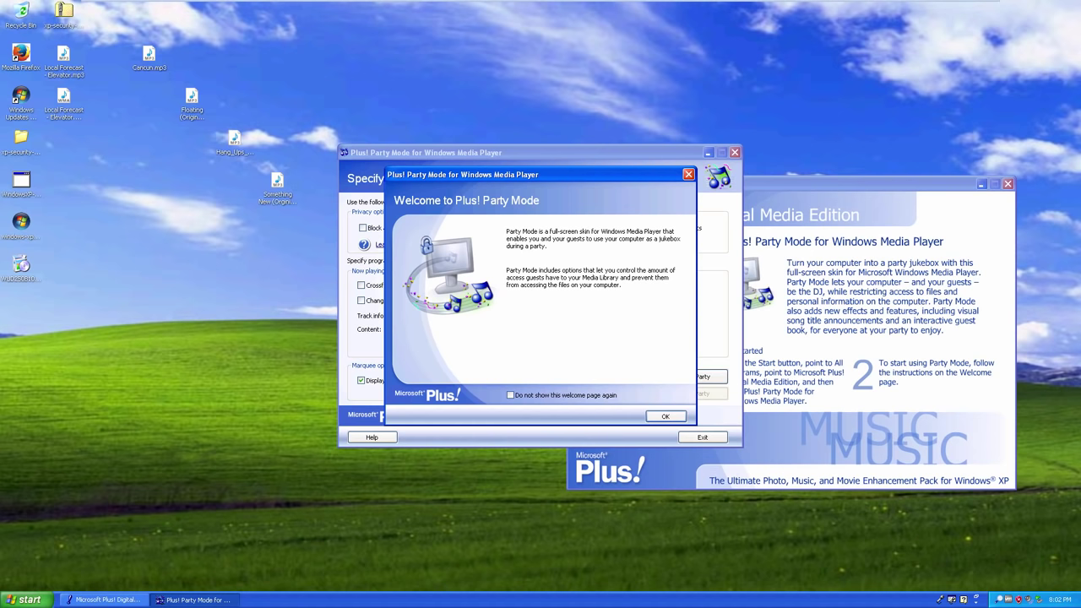
key("Return")
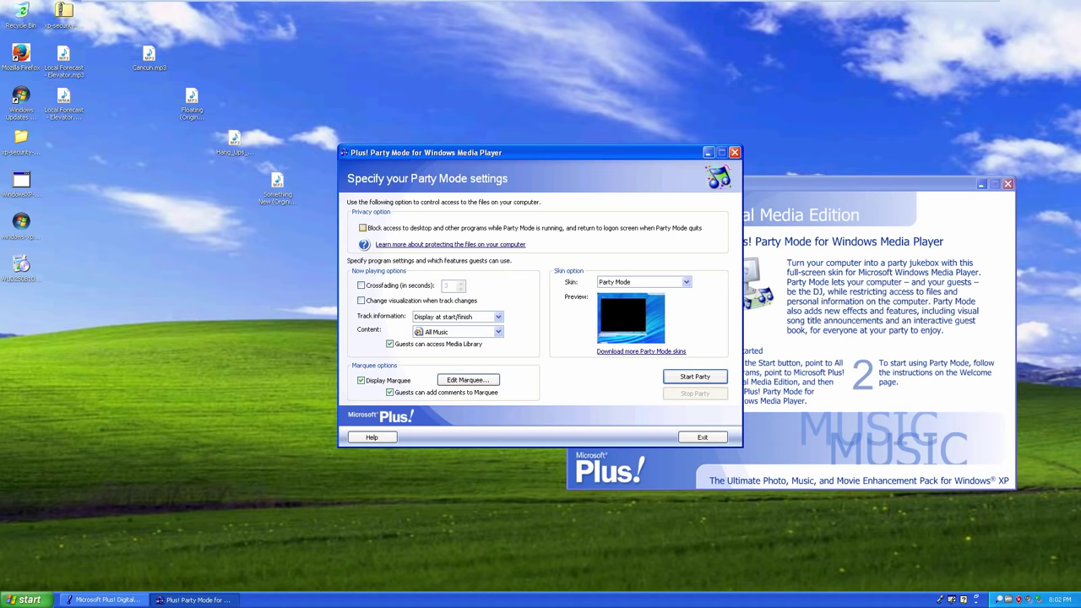
Try the privacy option that blocks access to the desktop and other programs while Party Mode is running
left_click(363, 227)
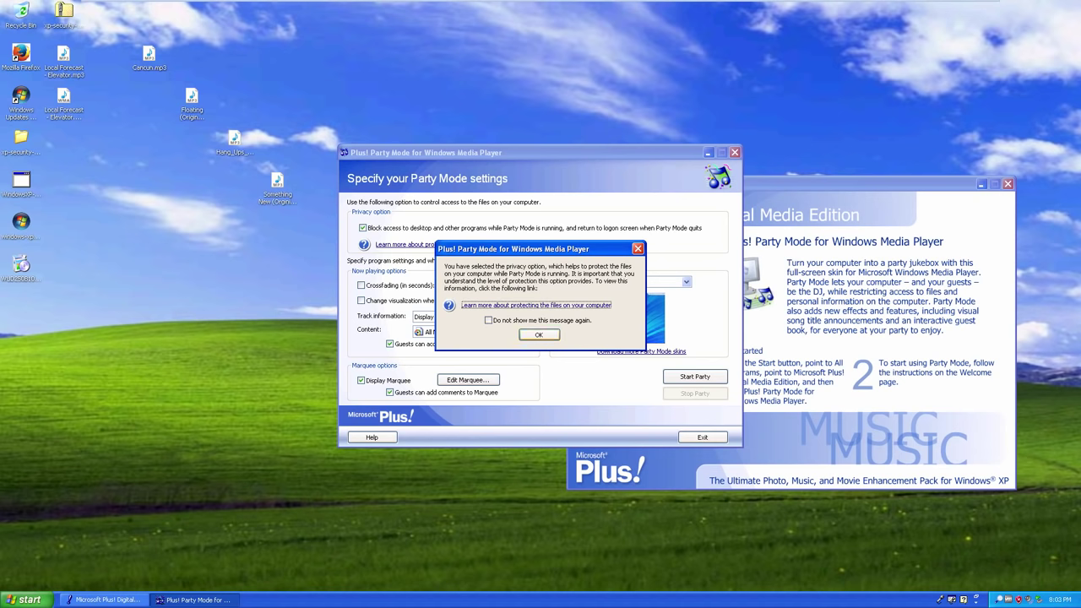
left_click(539, 335)
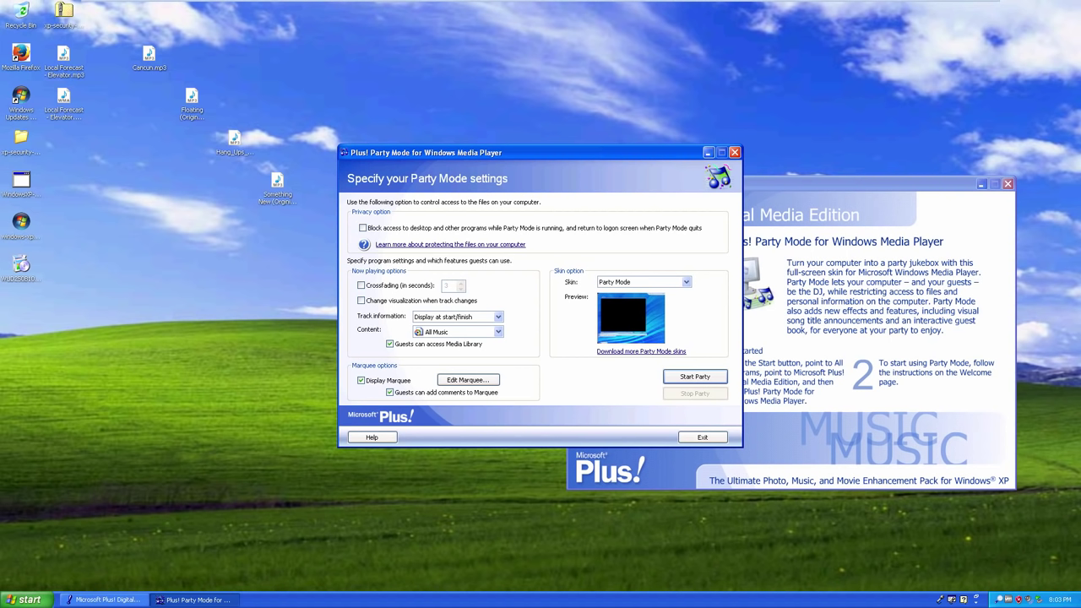
Preview the Plasma, Party Mode, Butterflies, Crystal Clockwork, Darkling, Nature and Sunburst skins
left_click(686, 282)
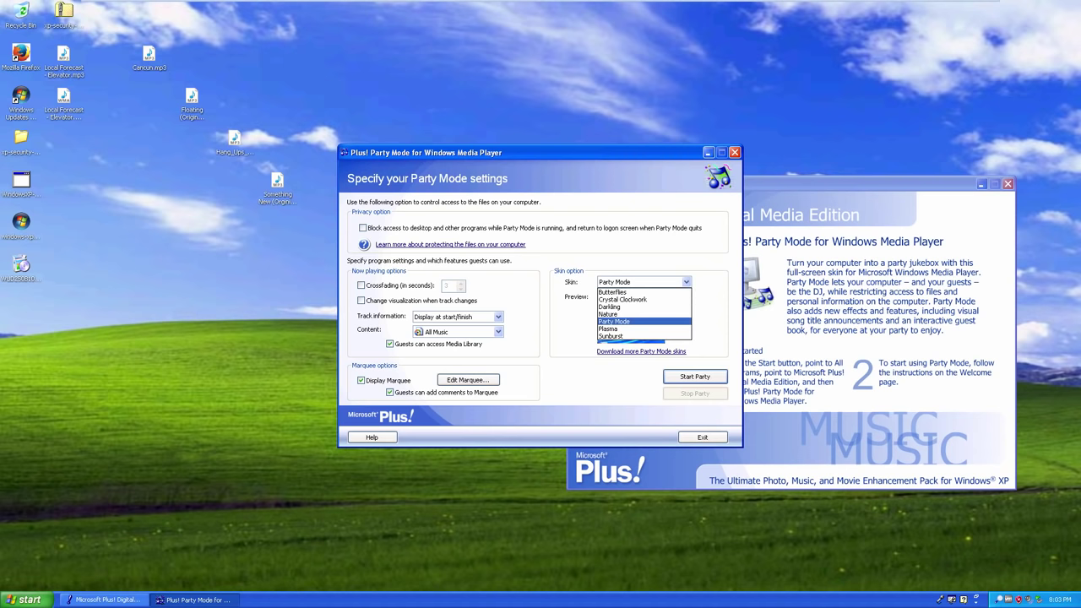
left_click(644, 329)
left_click(686, 282)
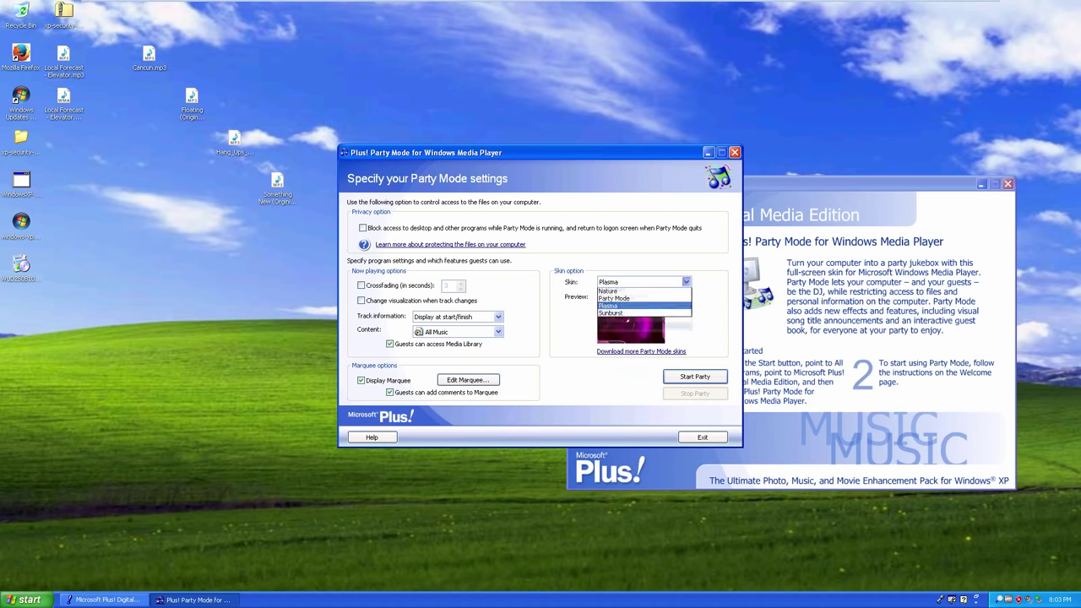
left_click(643, 321)
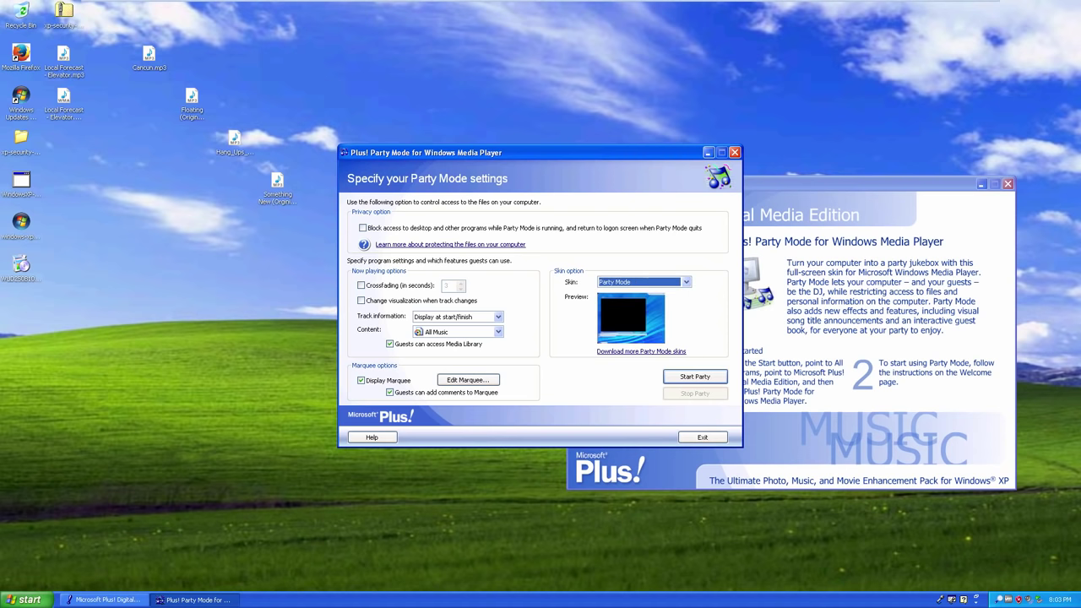
left_click(686, 281)
left_click(621, 291)
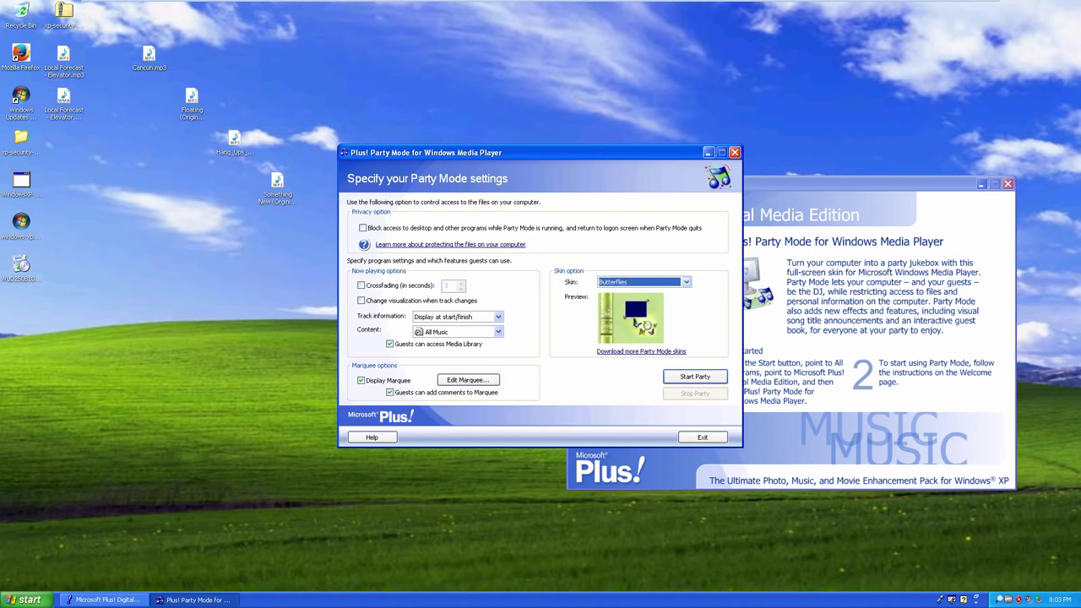
key("Down")
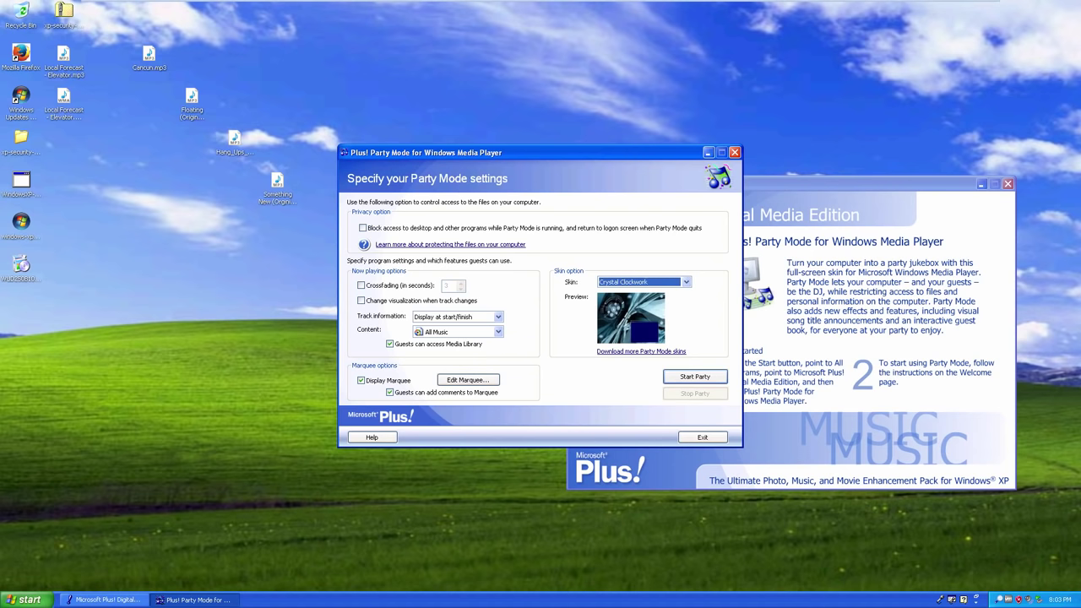
key("Down")
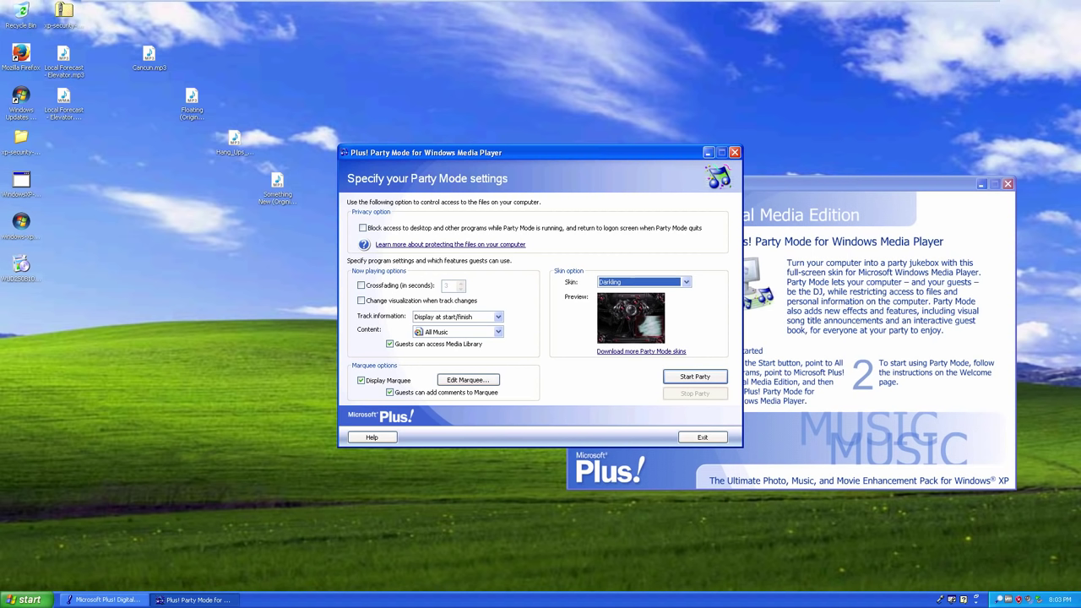
left_click(686, 282)
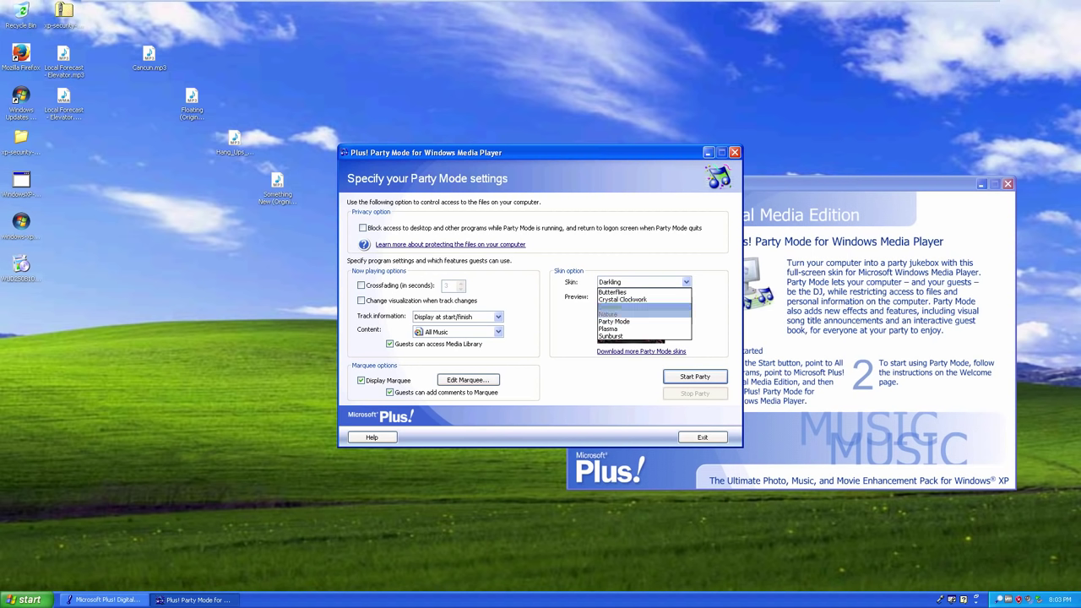
left_click(644, 314)
left_click(686, 281)
left_click(643, 336)
Set the Party Mode skin to Plasma
left_click(686, 281)
left_click(644, 329)
left_click(686, 281)
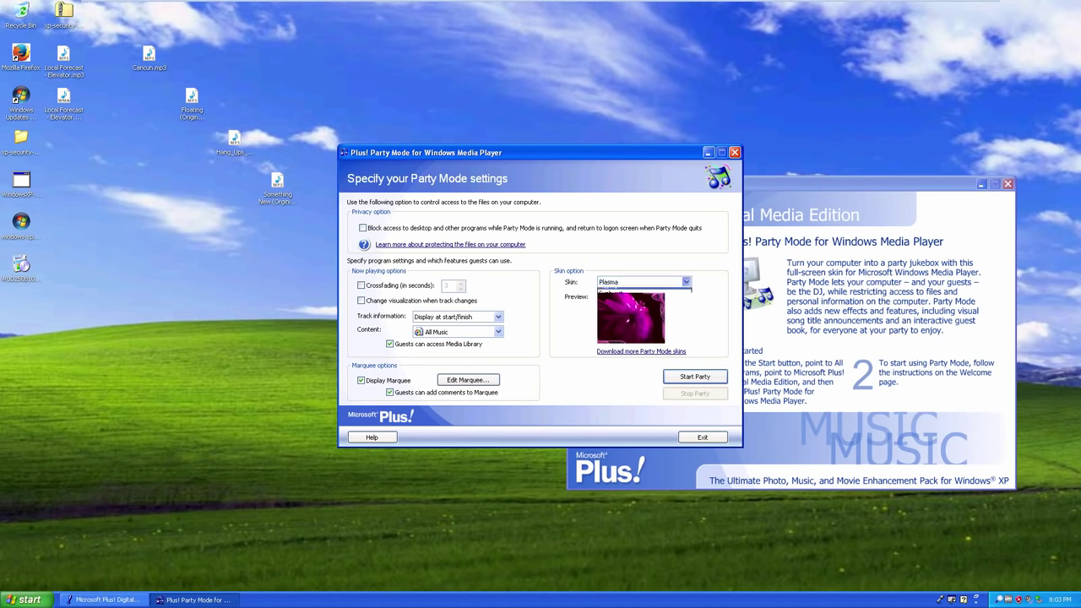
key("Up")
key("Up")
key("Up")
key("Up")
key("Up")
key("Down")
key("Down")
key("Down")
key("Down")
key("Down")
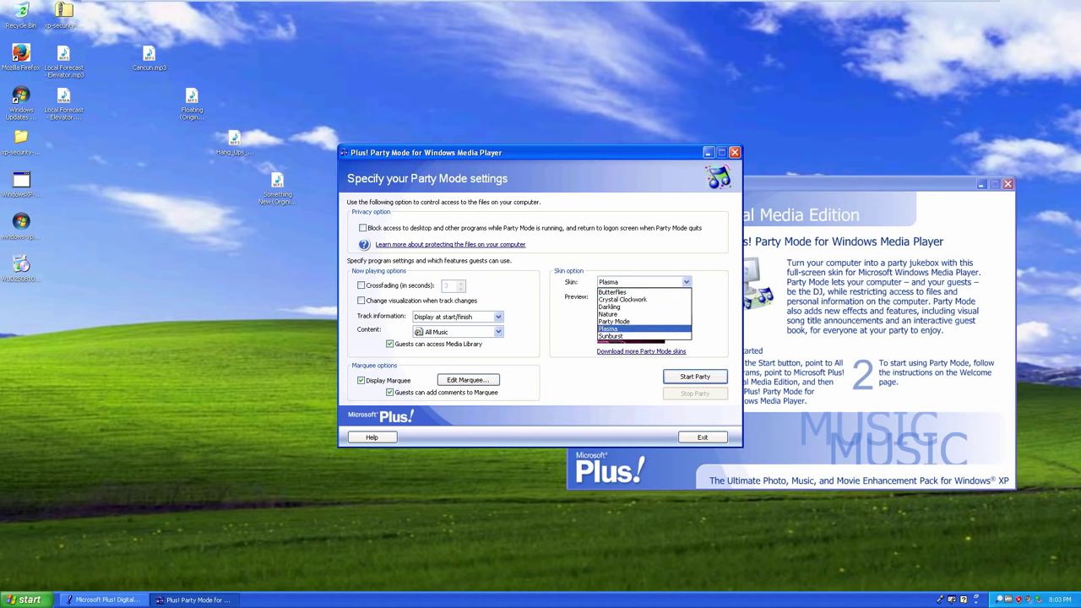
key("Return")
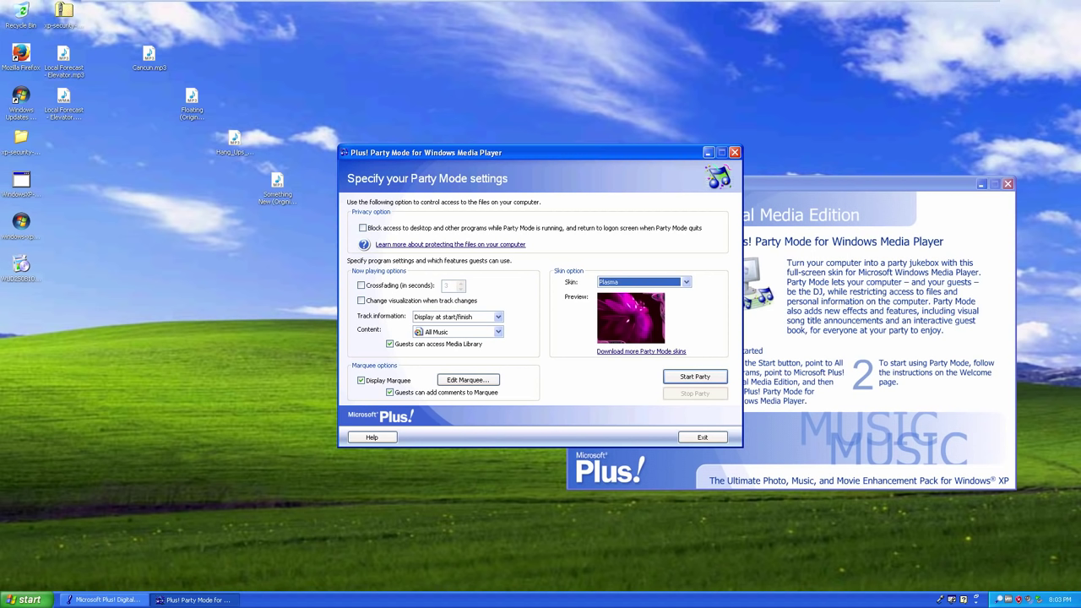
Enable 3-second crossfading and visualization changes between tracks, keeping track information at Display at start/finish and content at All Music
left_click(361, 286)
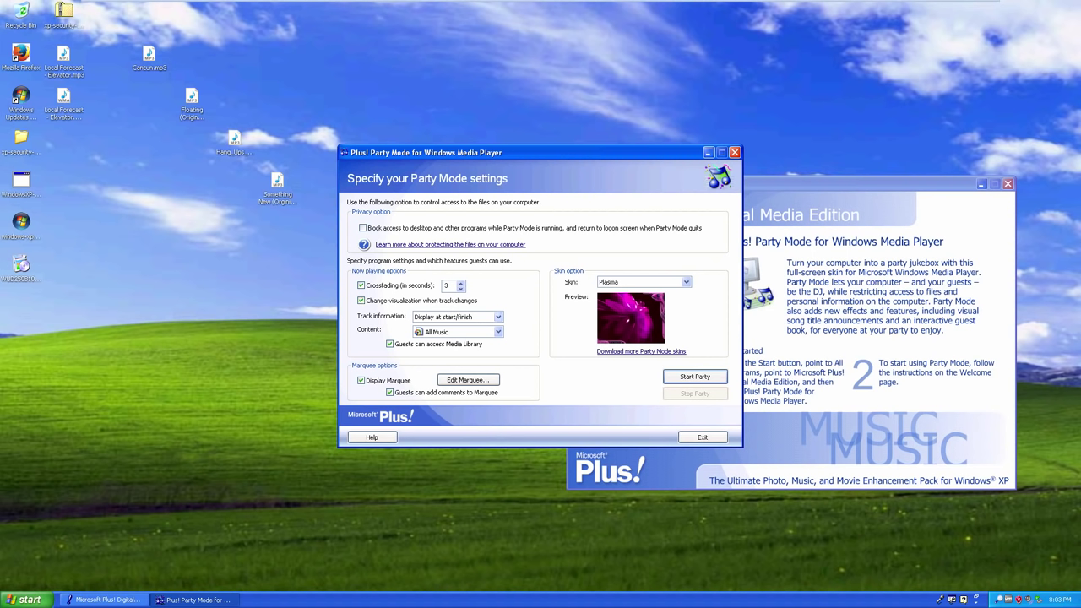
left_click(498, 317)
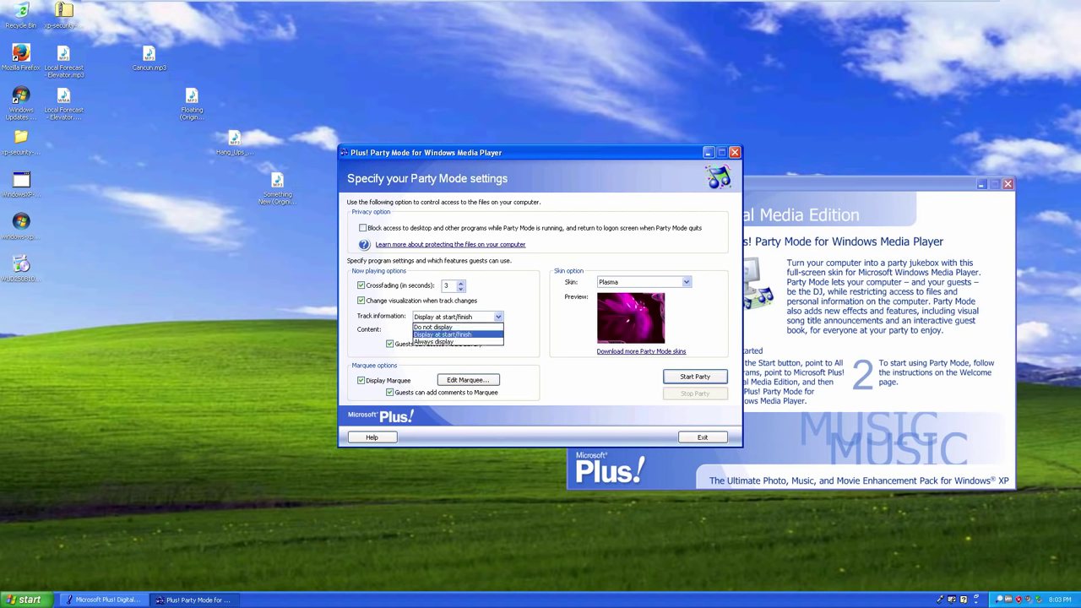
left_click(498, 317)
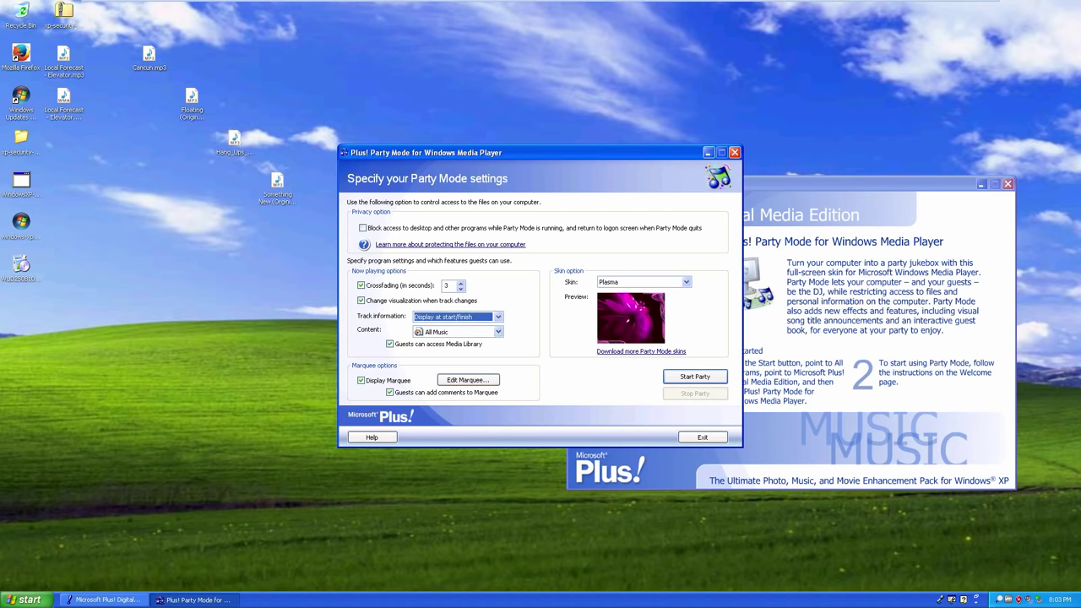
left_click(499, 332)
left_click(498, 331)
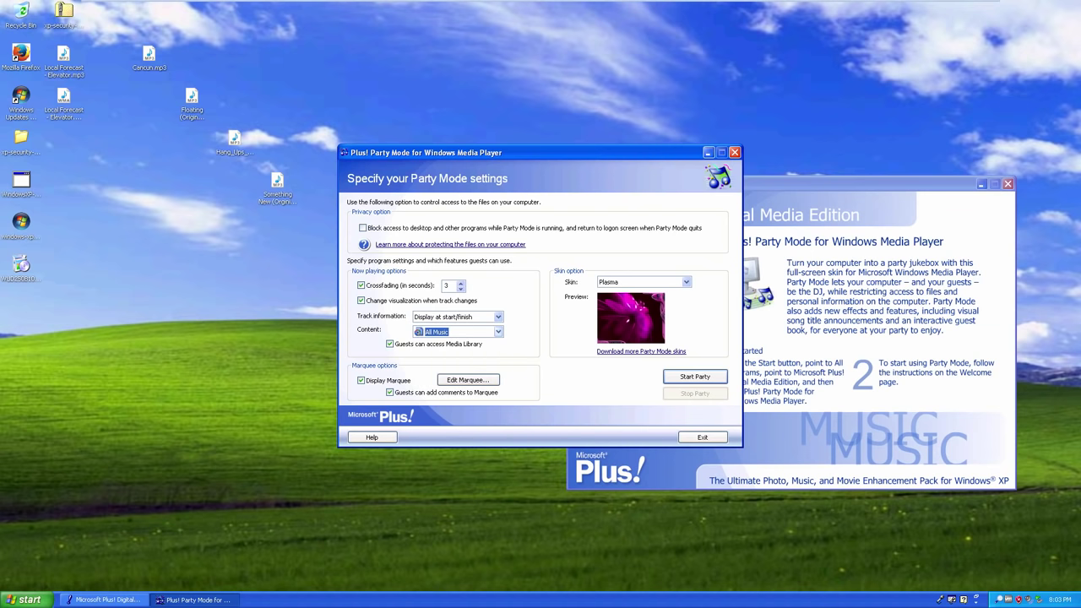
Open the My Music folder and move the Cancun, Floating, Hang_Ups and Something New MP3 files into it from the desktop
left_click(25, 599)
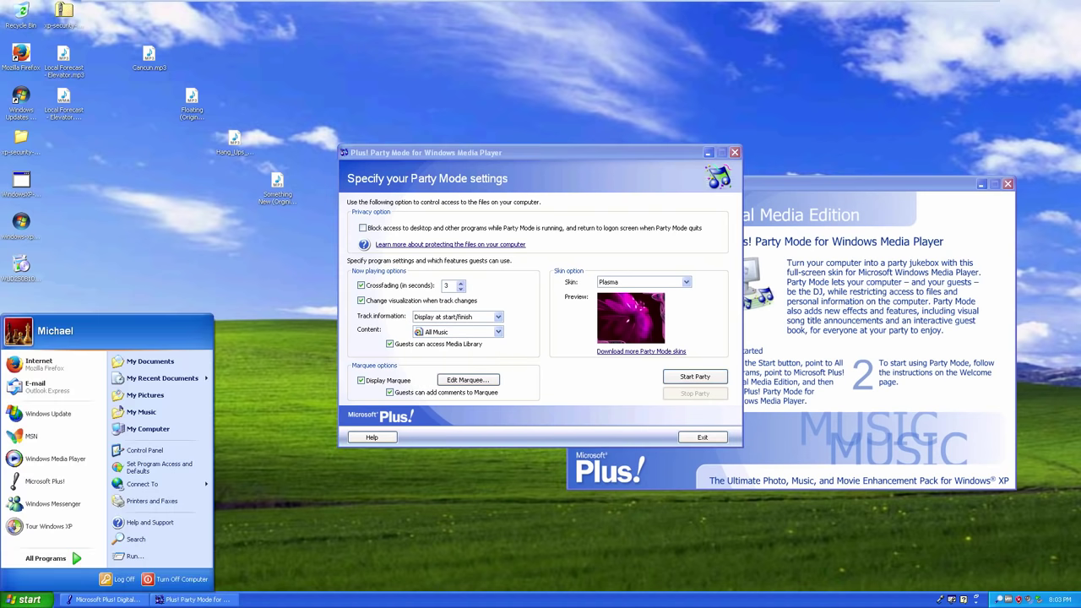
left_click(142, 412)
left_click_drag(276, 73, 724, 103)
left_click(277, 188)
left_click(235, 145, "ctrl")
left_click(192, 103, "ctrl")
left_click(149, 59, "ctrl")
left_click_drag(150, 59, 631, 179)
left_click_drag(688, 236, 689, 238)
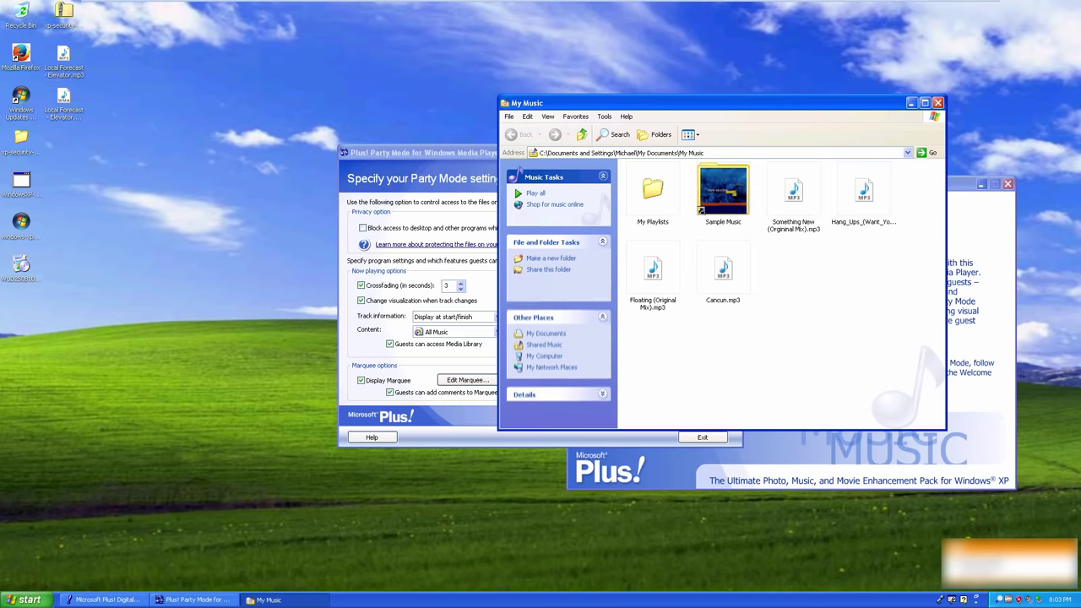
Discard the second Local Forecast - Elevator desktop file, move Local Forecast - Elevator.mp3 into My Music, and close the folder
left_click_drag(65, 101, 23, 17)
left_click_drag(62, 56, 730, 297)
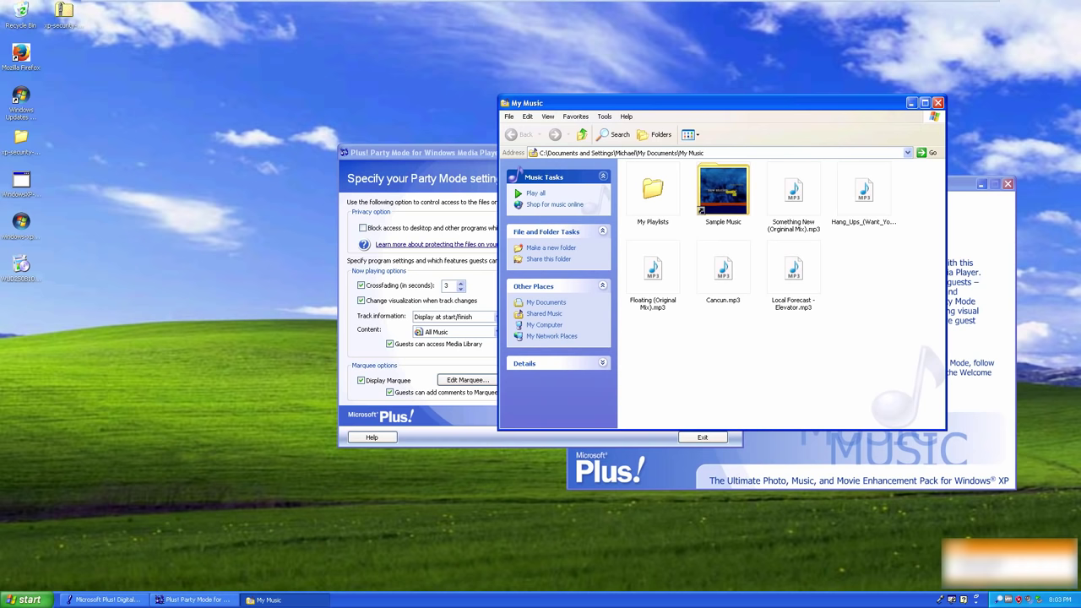
left_click(937, 102)
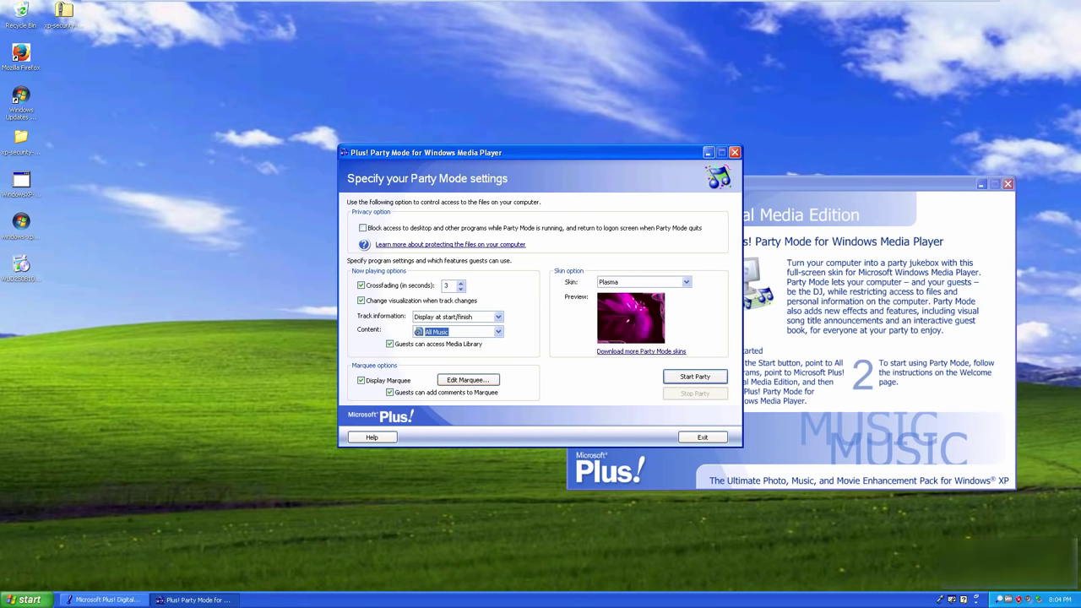
Set the Party Mode marquee text to "Hello World!" and apply it
left_click(468, 381)
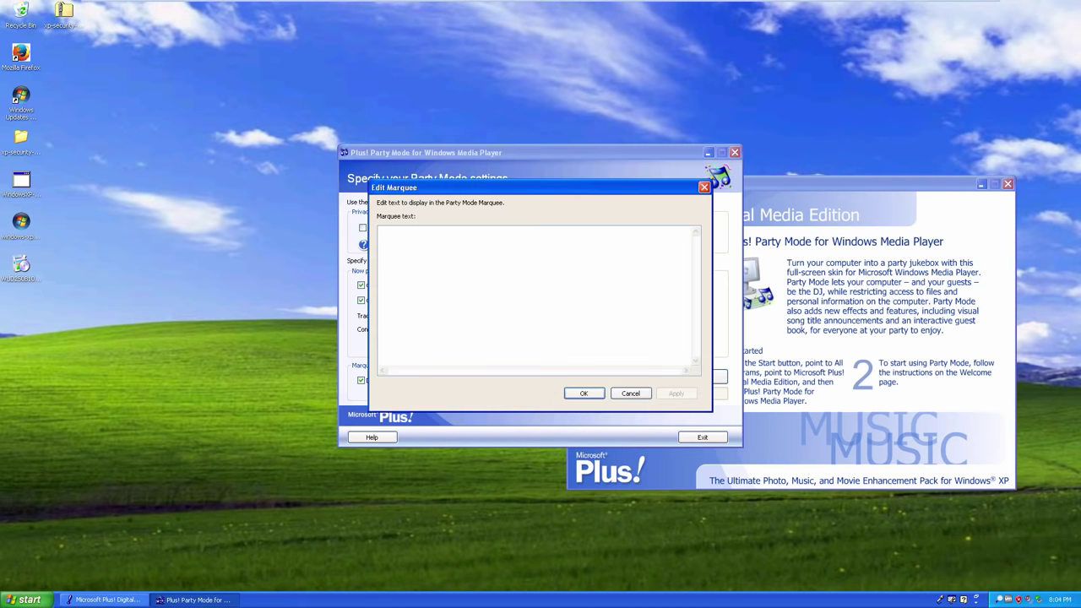
type("Hello Wor")
key("BackSpace")
key("BackSpace")
type("orld!")
left_click(677, 394)
left_click(584, 393)
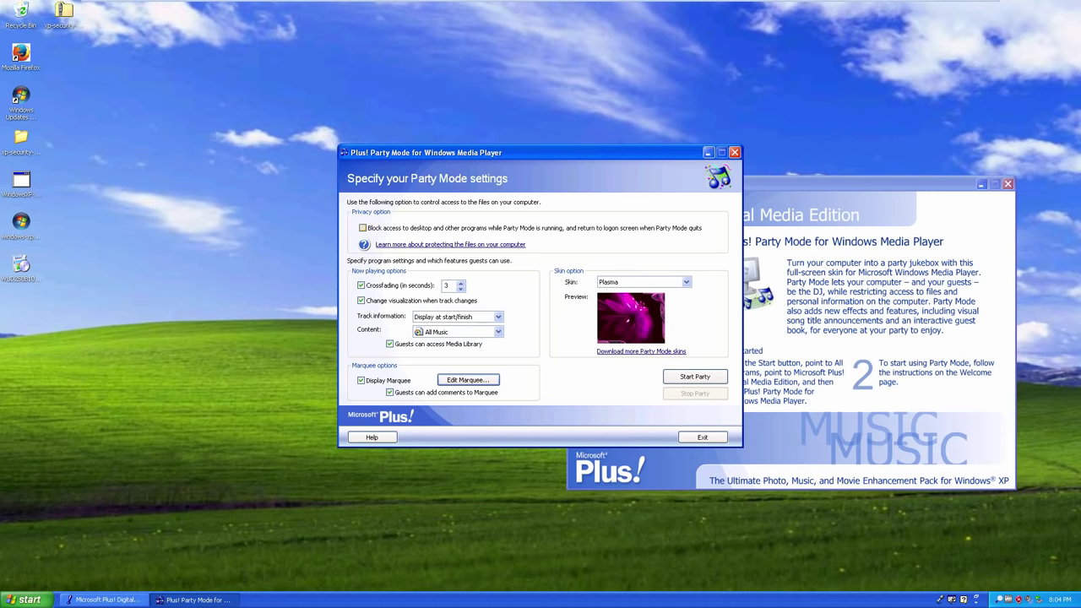
Start the party with the chosen settings and show the equalizer in the full-screen player
left_click(694, 377)
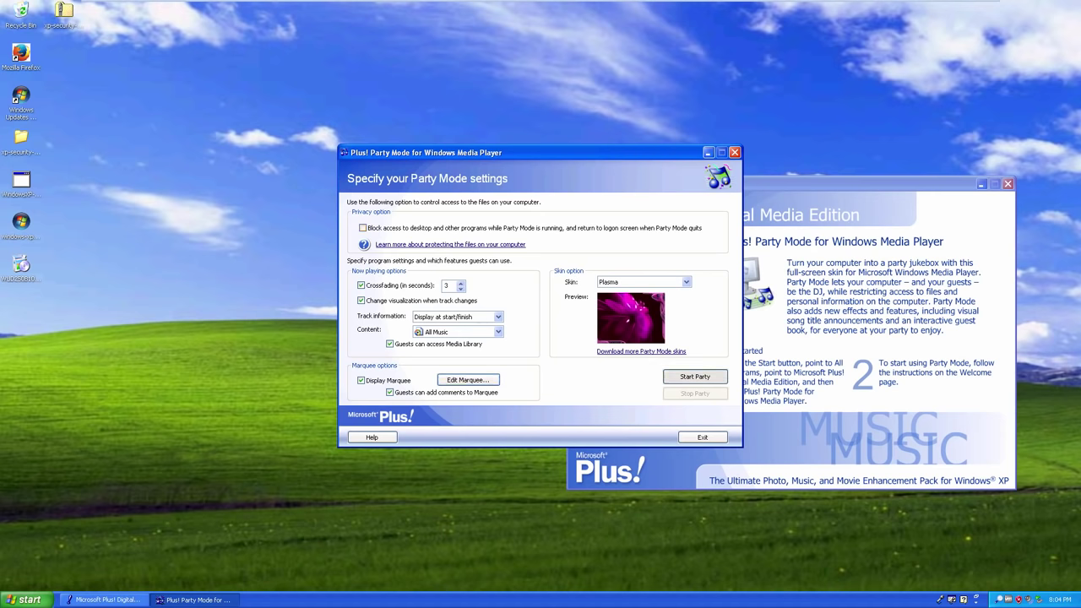
key("Return")
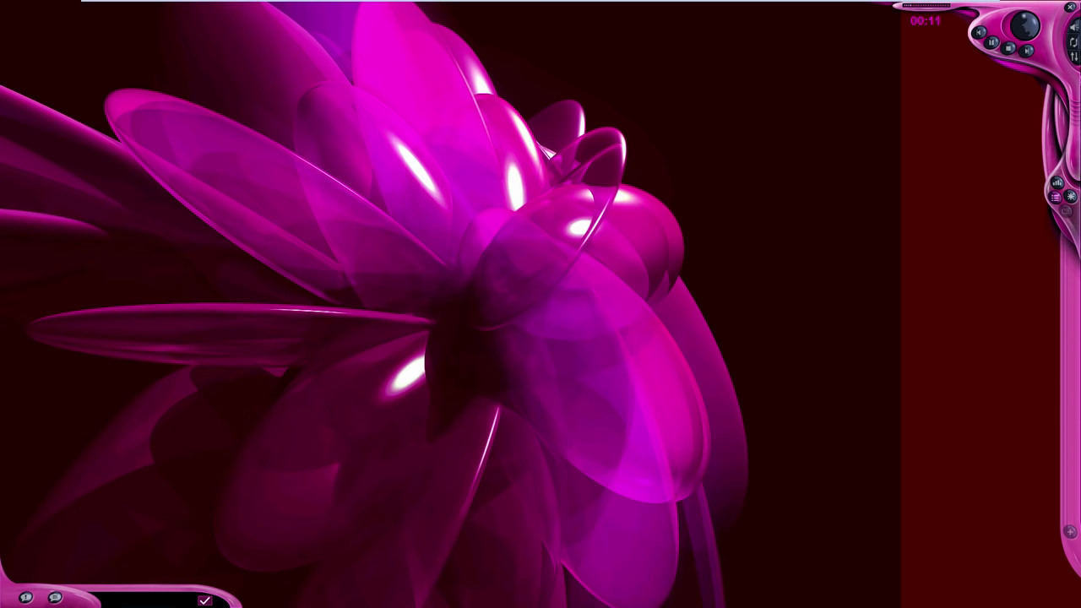
left_click(1057, 182)
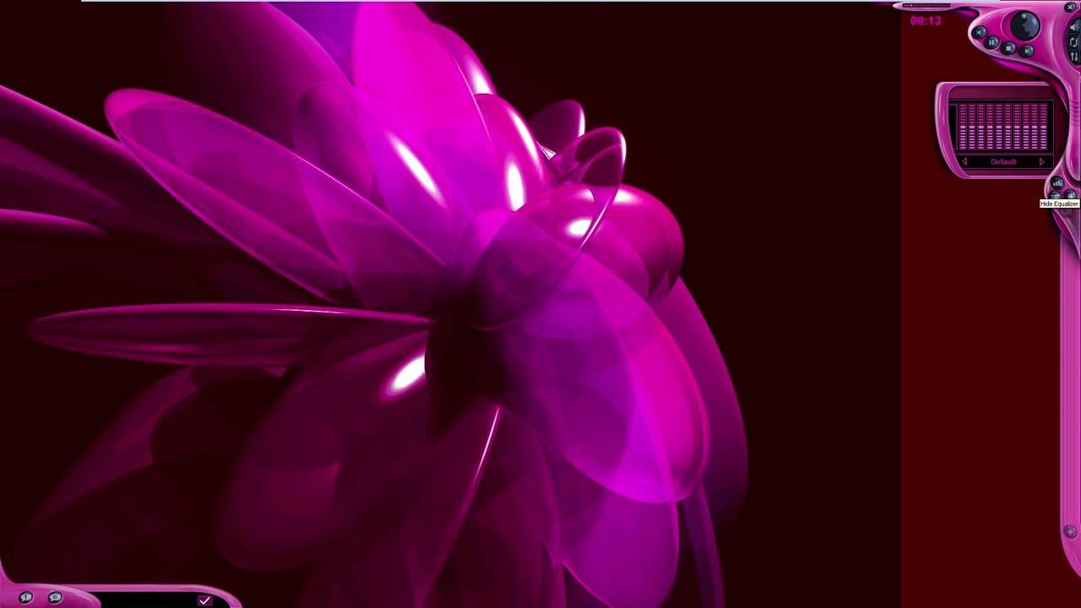
Show the playlist in the full-screen player, view the visualization, and return to the playlist
left_click(1056, 197)
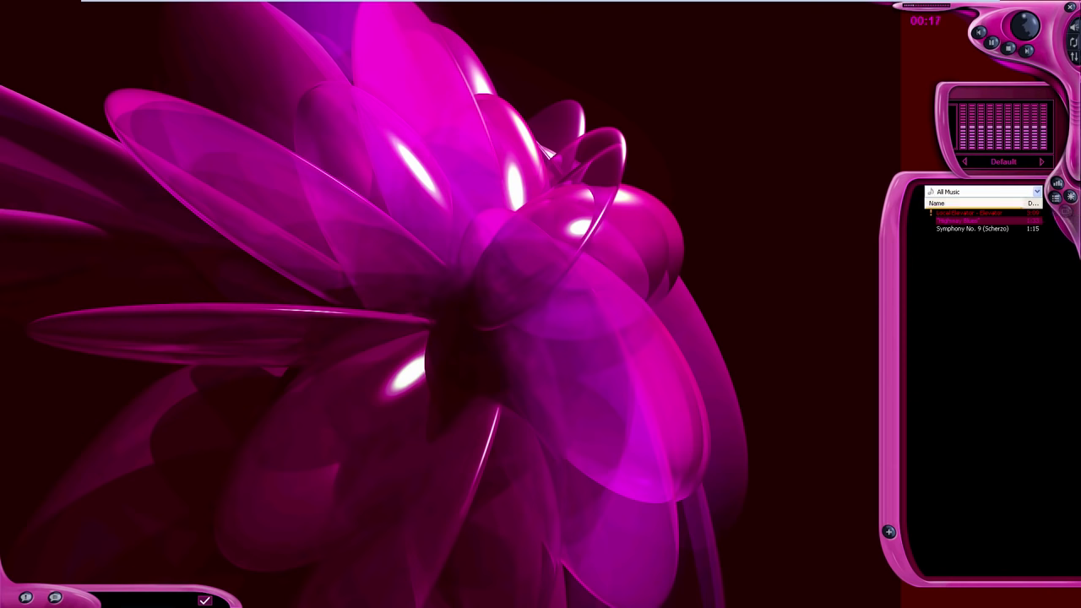
left_click(1070, 197)
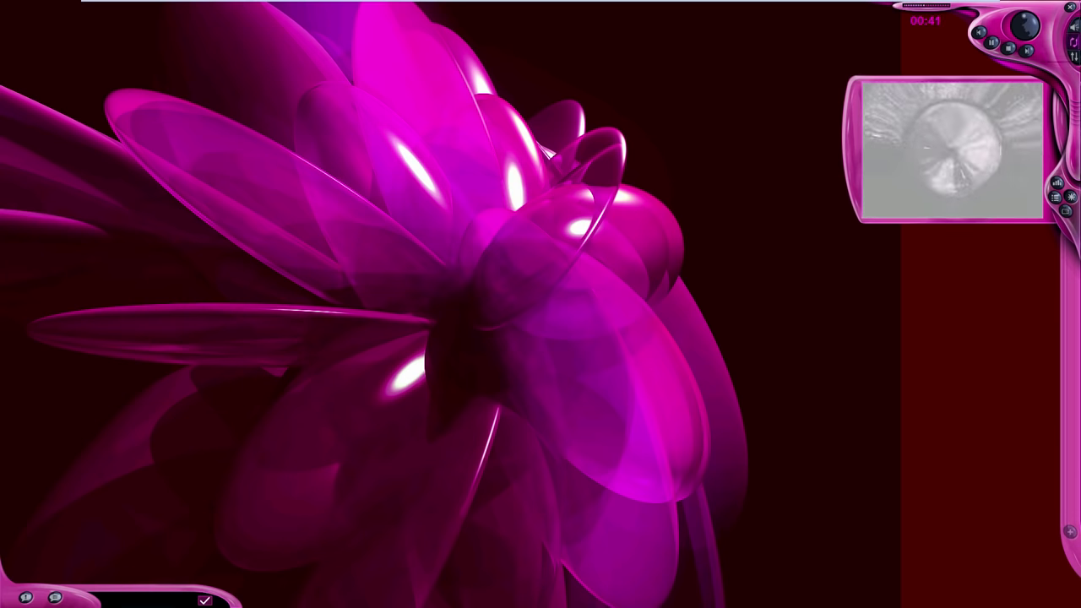
left_click(1056, 198)
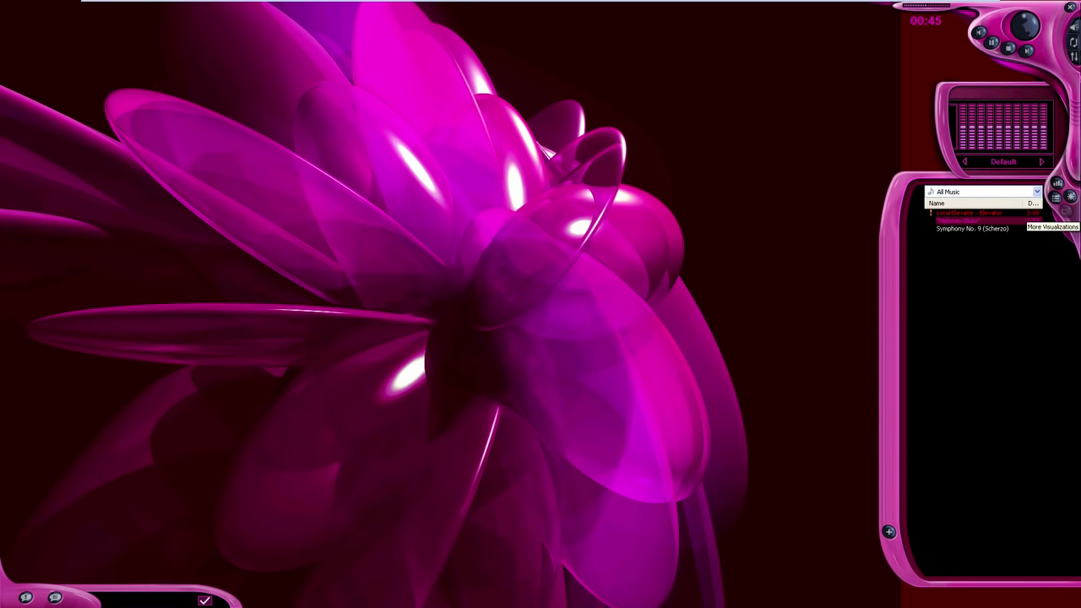
Check the available playlist sources, reload All Music, and try to play the Elevator track
left_click(1037, 192)
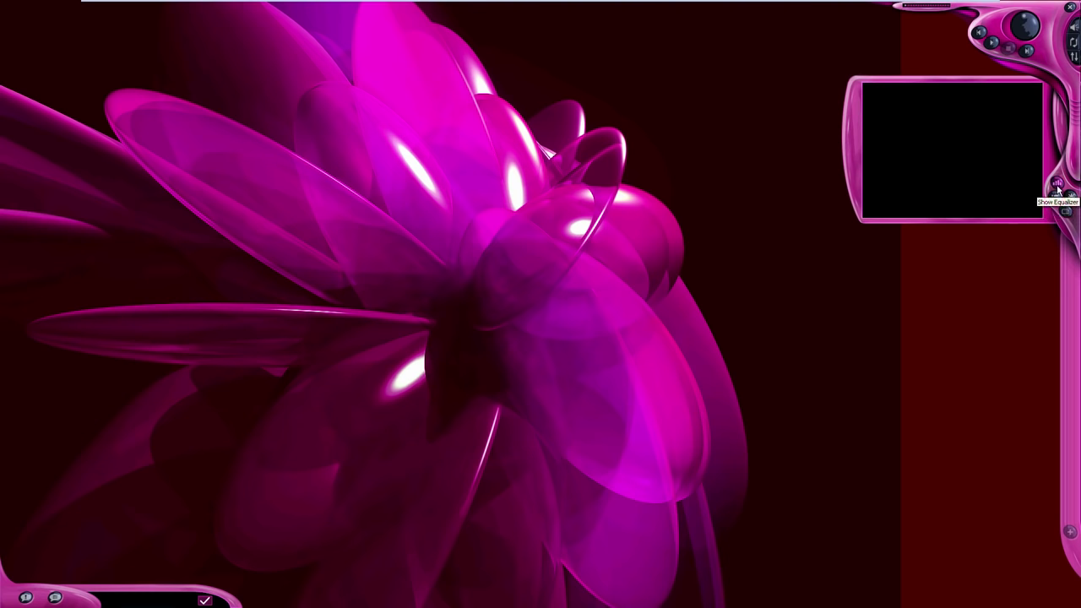
left_click(1064, 212)
left_click(1052, 201)
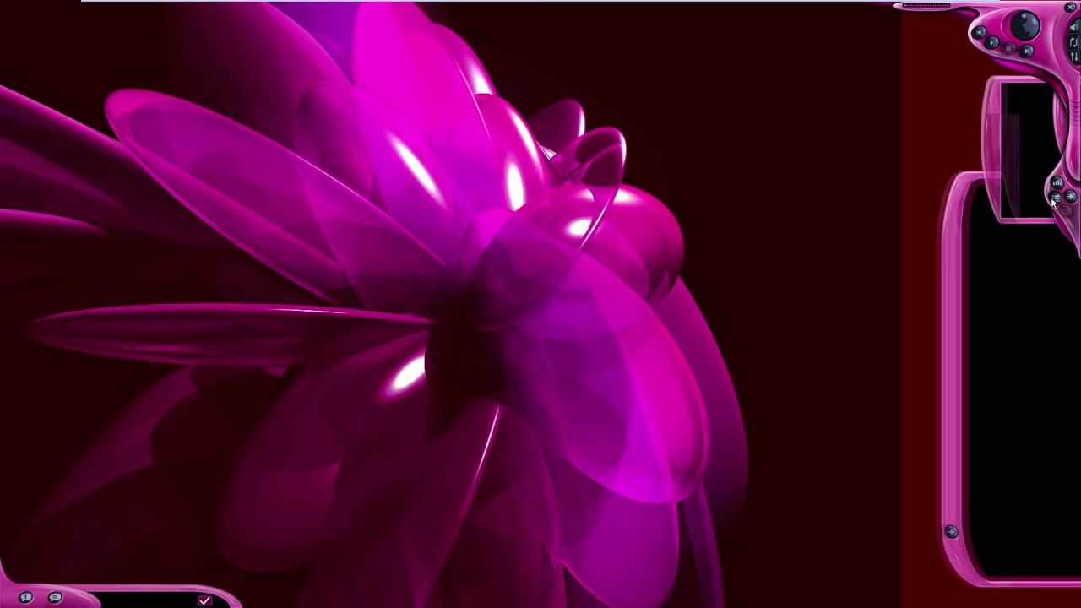
left_click(1037, 193)
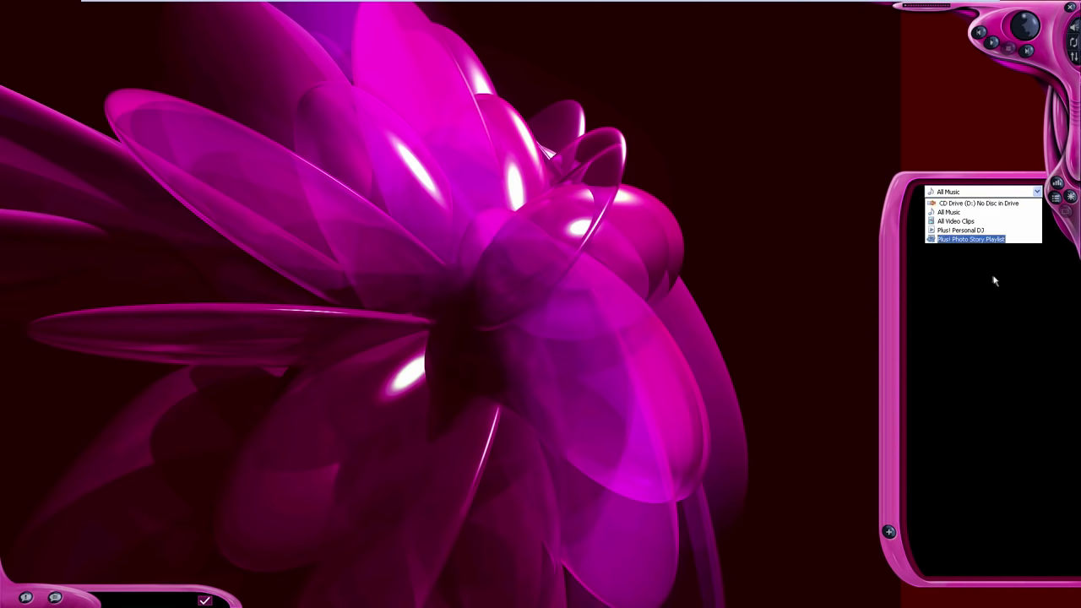
left_click(953, 213)
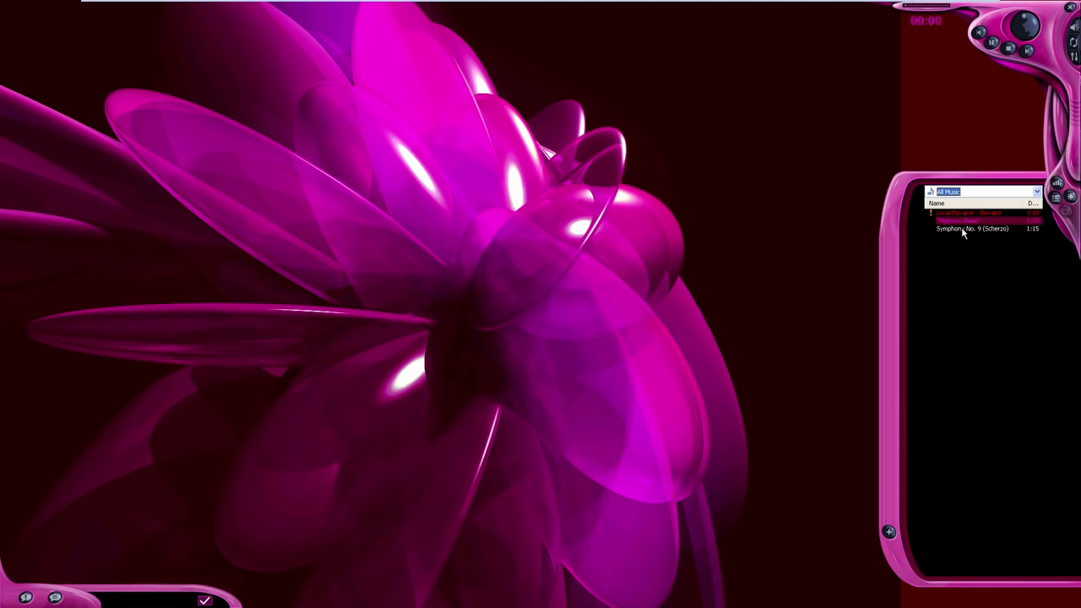
left_click(962, 215)
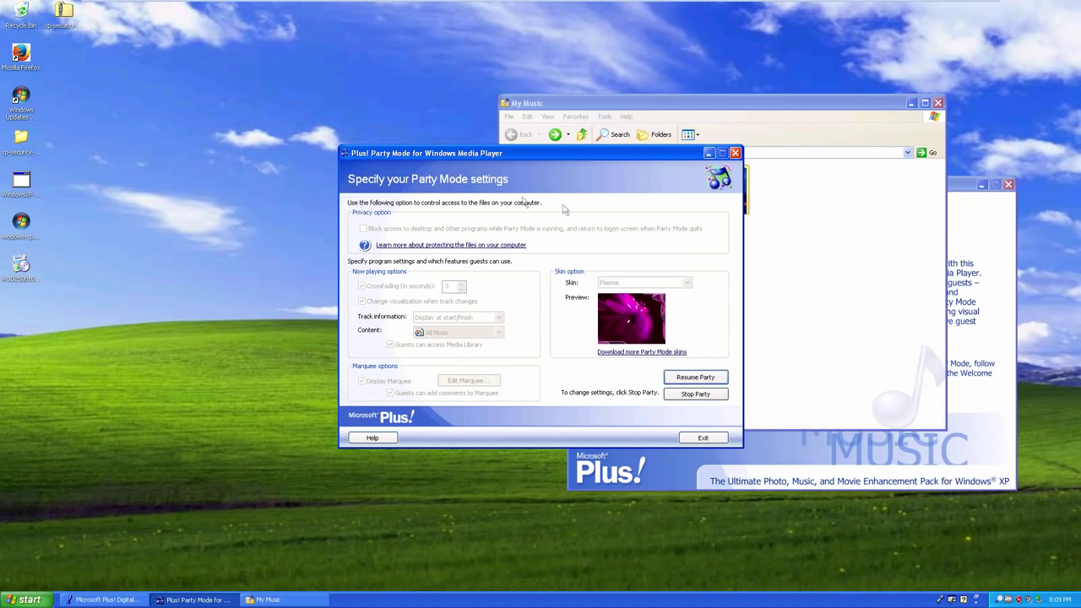
Move the Party Mode settings window aside and stop the running party
left_click_drag(421, 156, 394, 159)
left_click(669, 396)
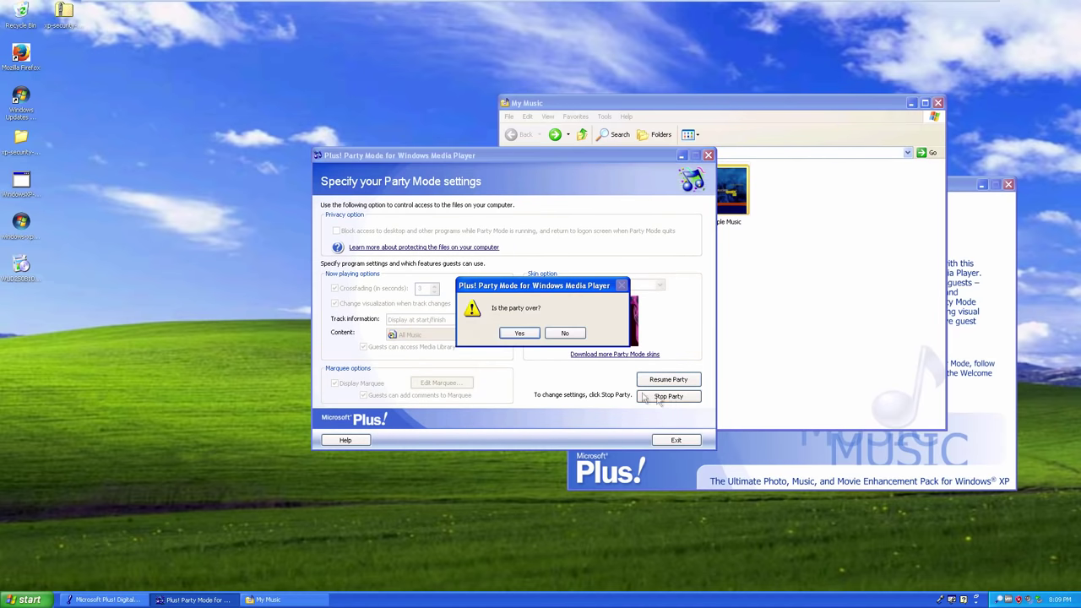
left_click(512, 331)
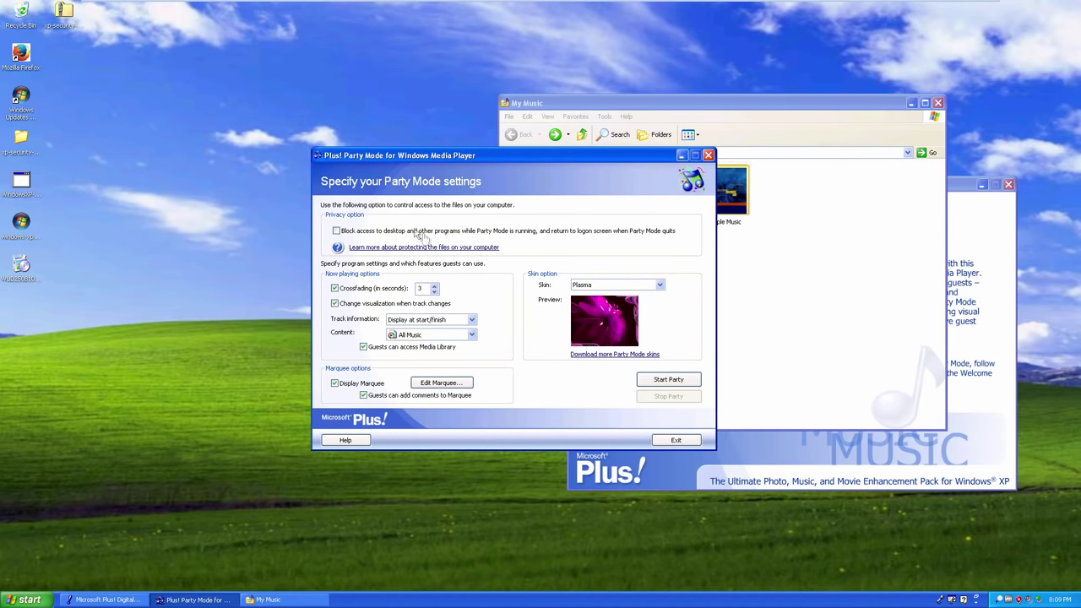
Enable the privacy option that blocks access to the desktop and other programs, and restart the party
left_click(337, 231)
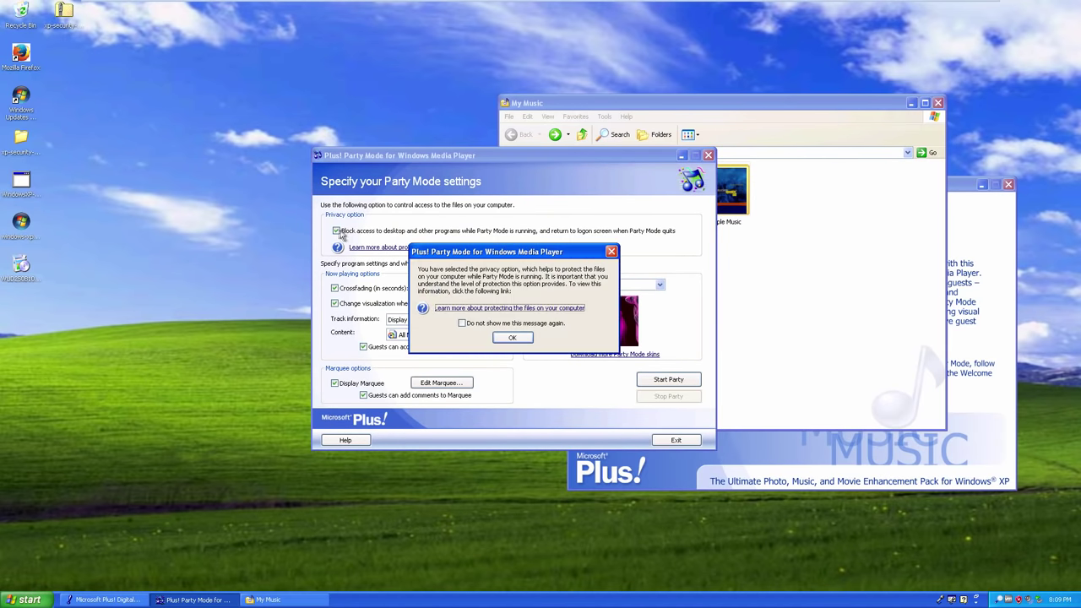
left_click(512, 337)
left_click(668, 380)
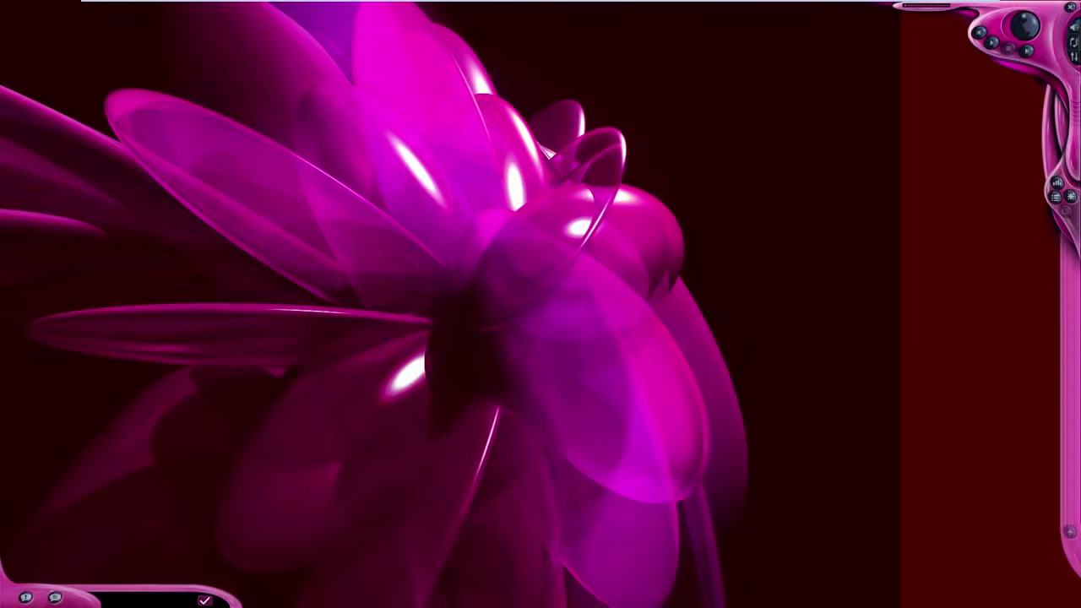
Exit the full-screen party to the logon screen and log back on to the user account
left_click(1070, 7)
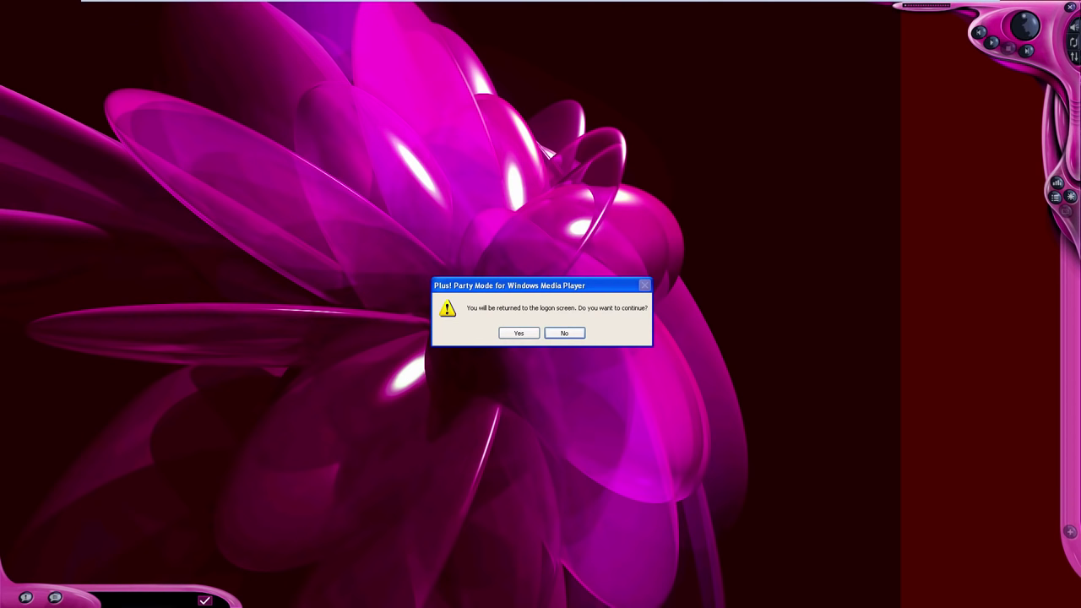
left_click(519, 333)
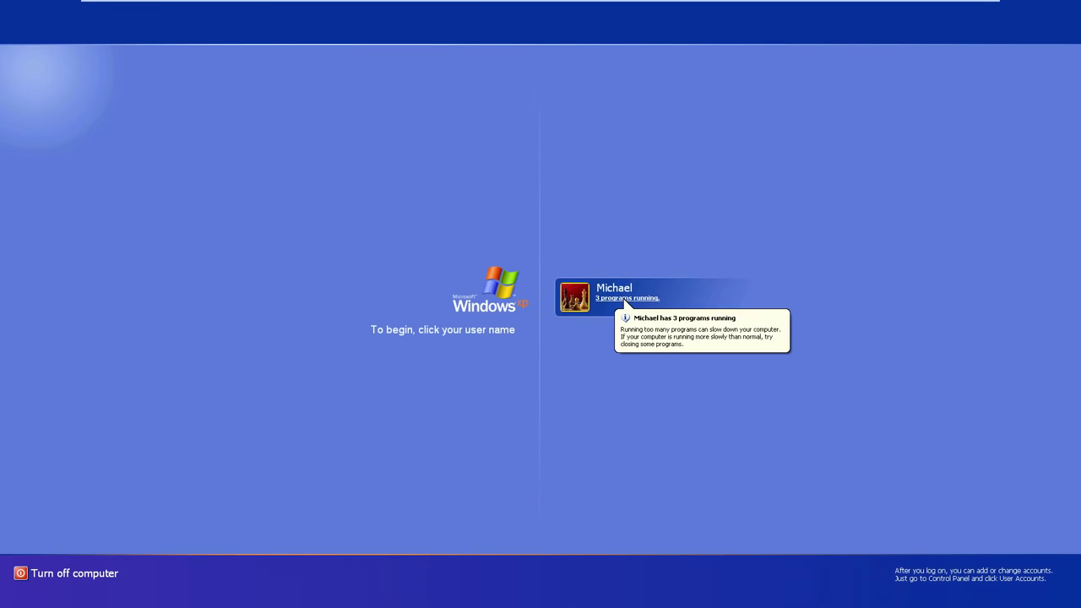
left_click(625, 300)
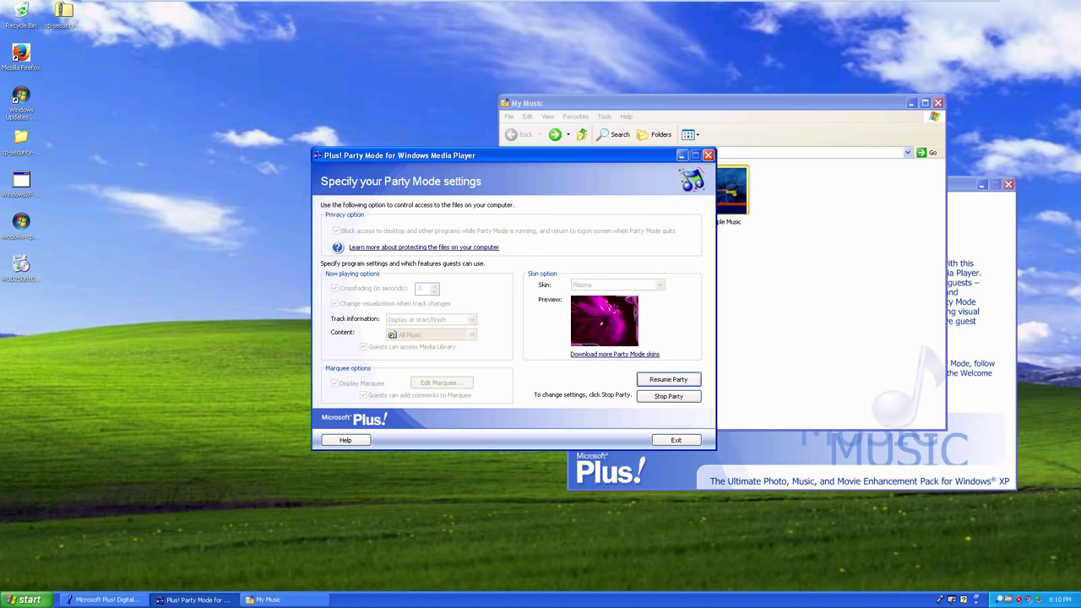
Close Party Mode, ending the party and saving the changed settings, and close the My Music folder
left_click_drag(513, 155, 454, 177)
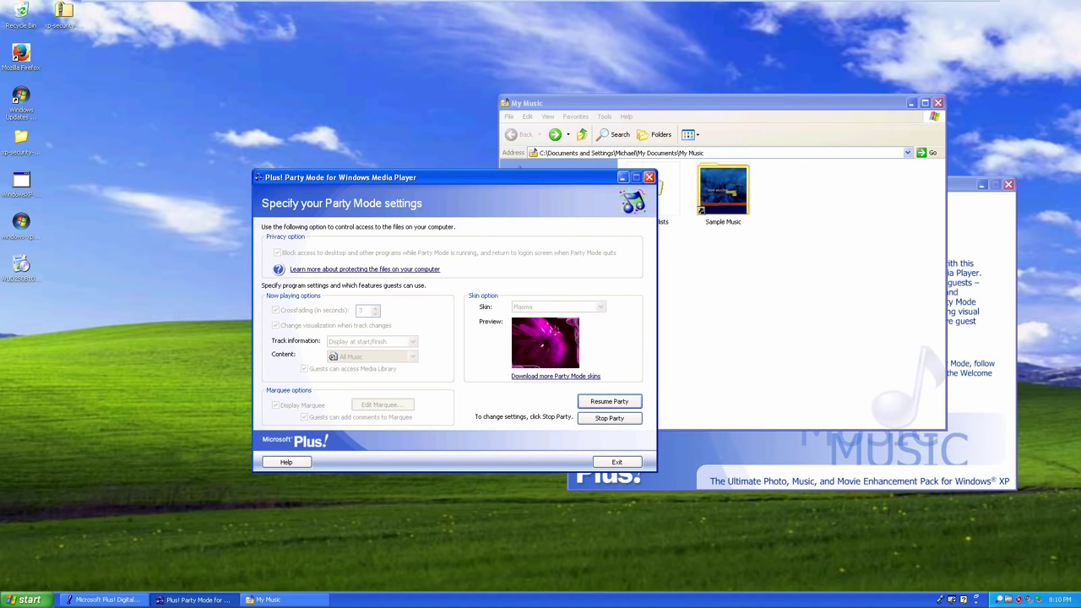
key("alt+F4")
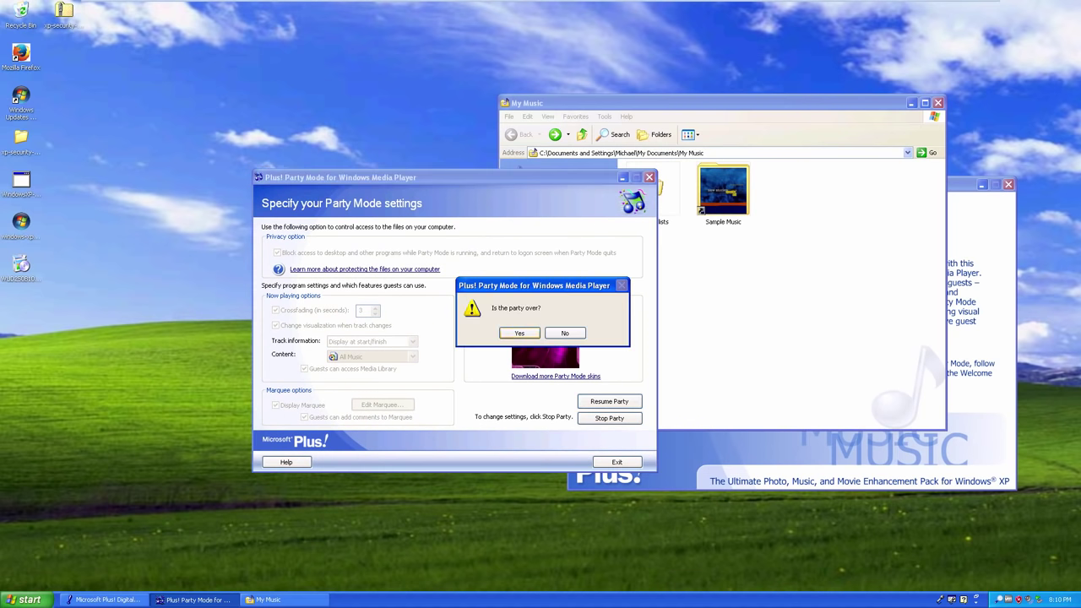
key("Return")
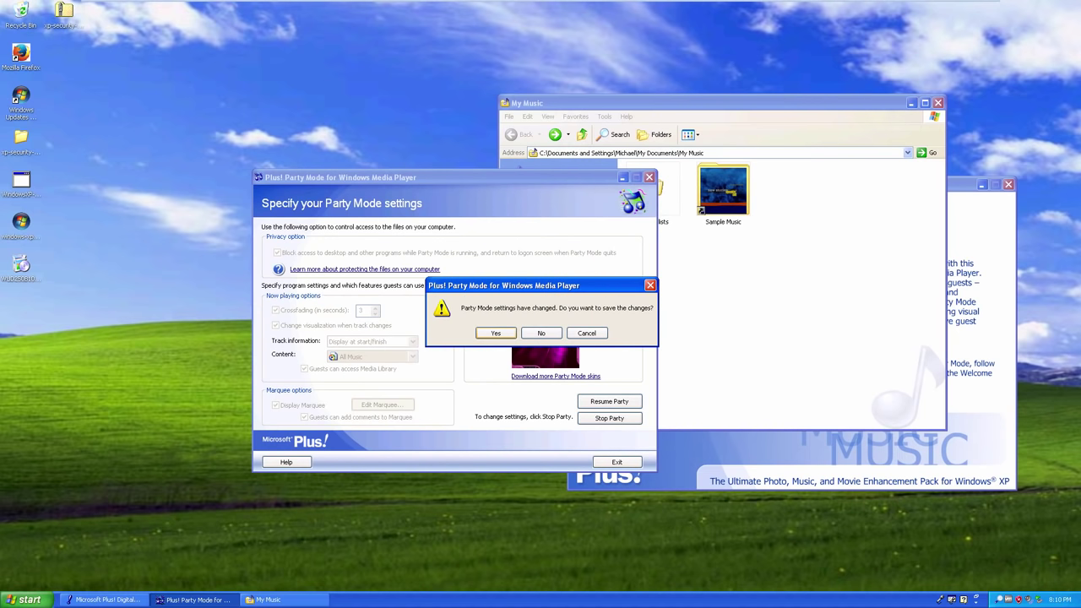
key("Return")
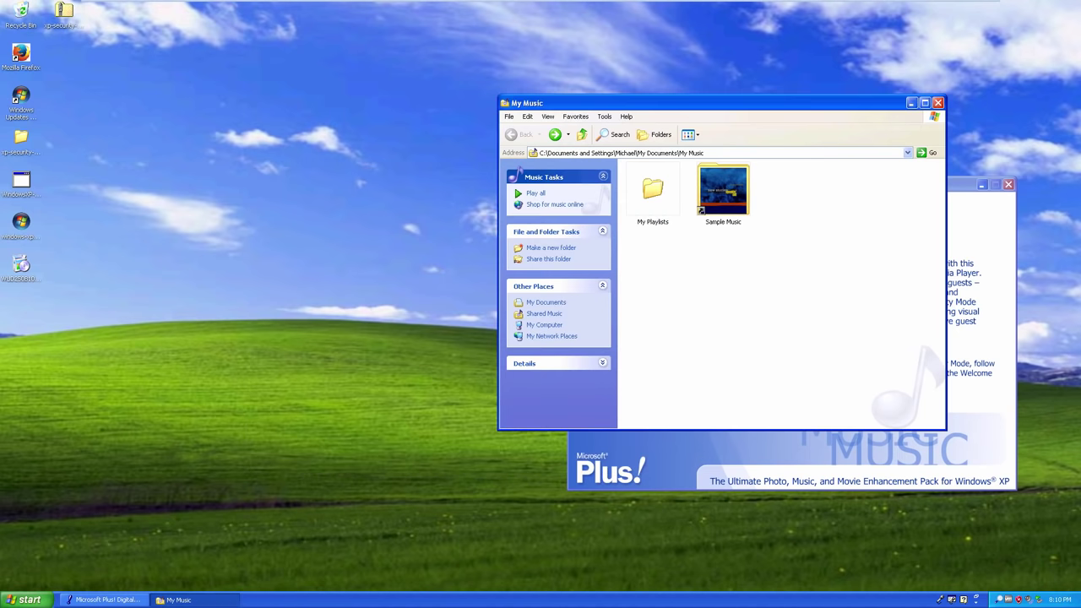
key("alt+F4")
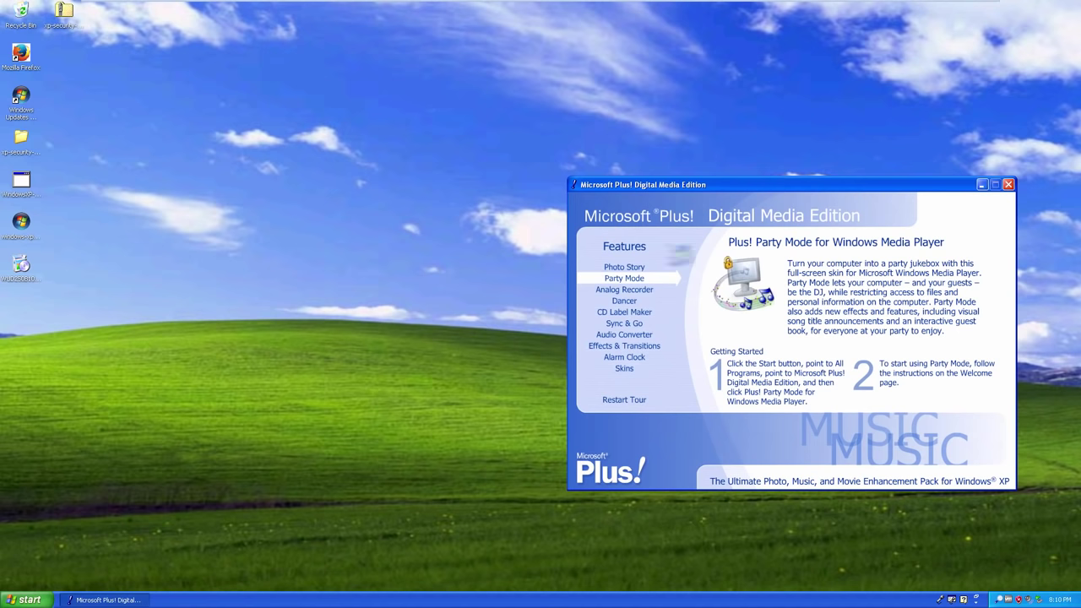
Show the Analog Recorder page of the tour, launch Plus! Analog Recorder, and continue past its welcome page
key("Return")
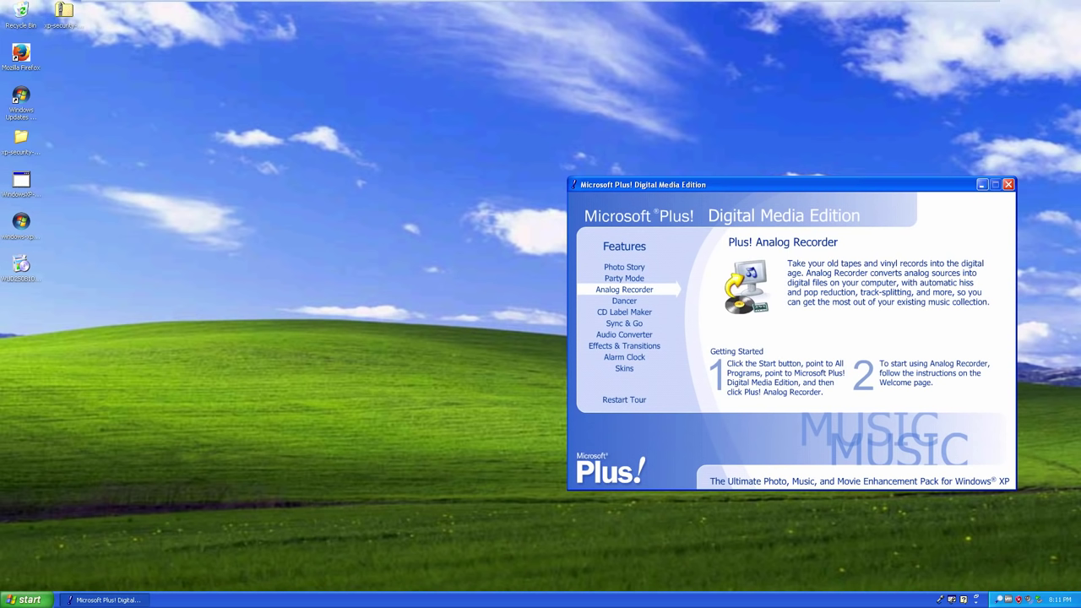
left_click(30, 600)
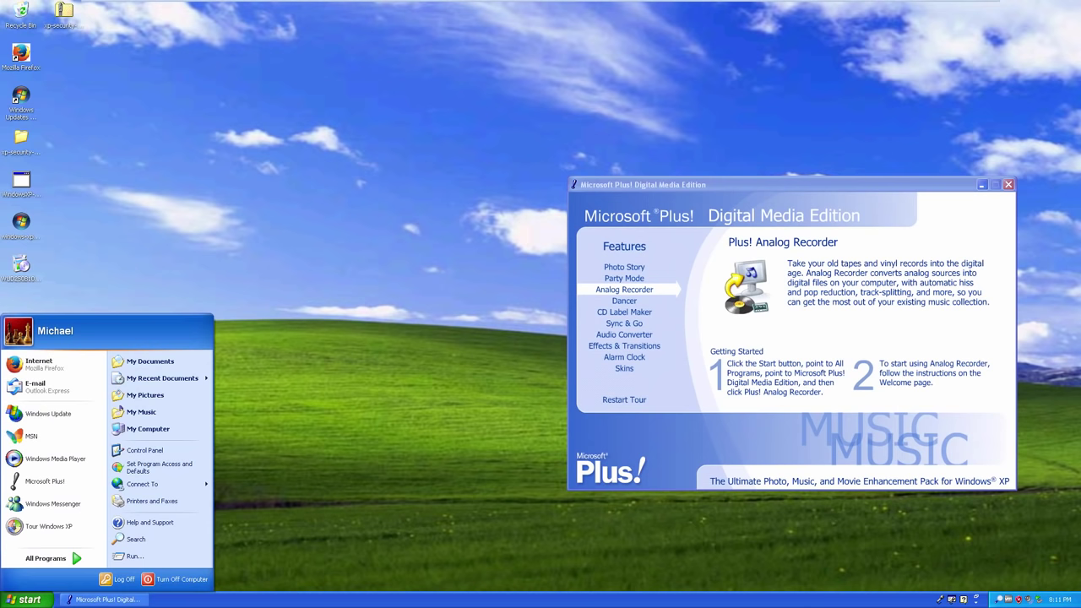
mouse_move(148, 559)
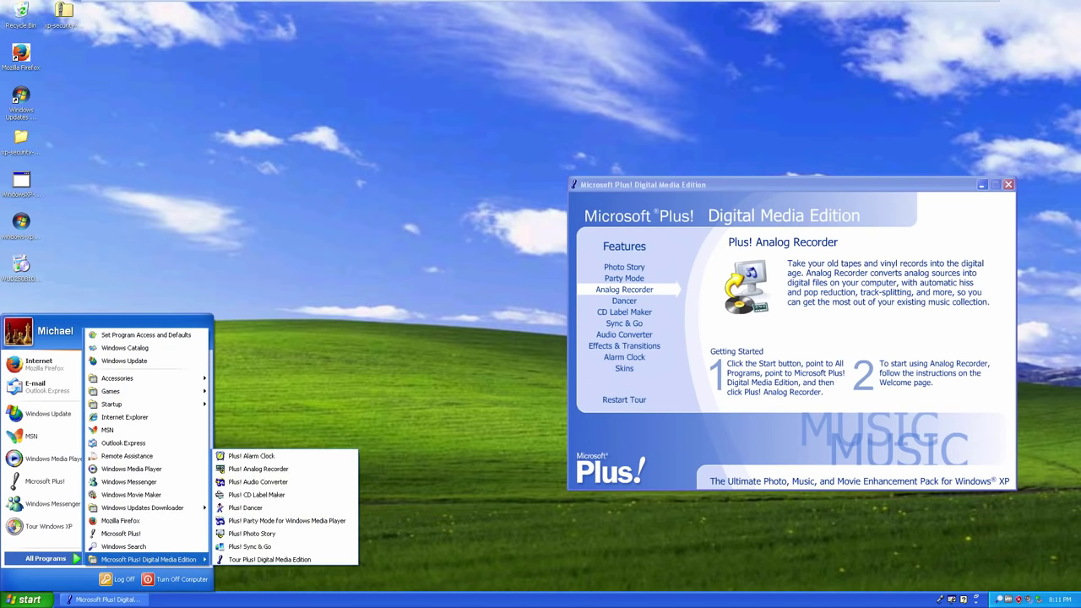
left_click(258, 469)
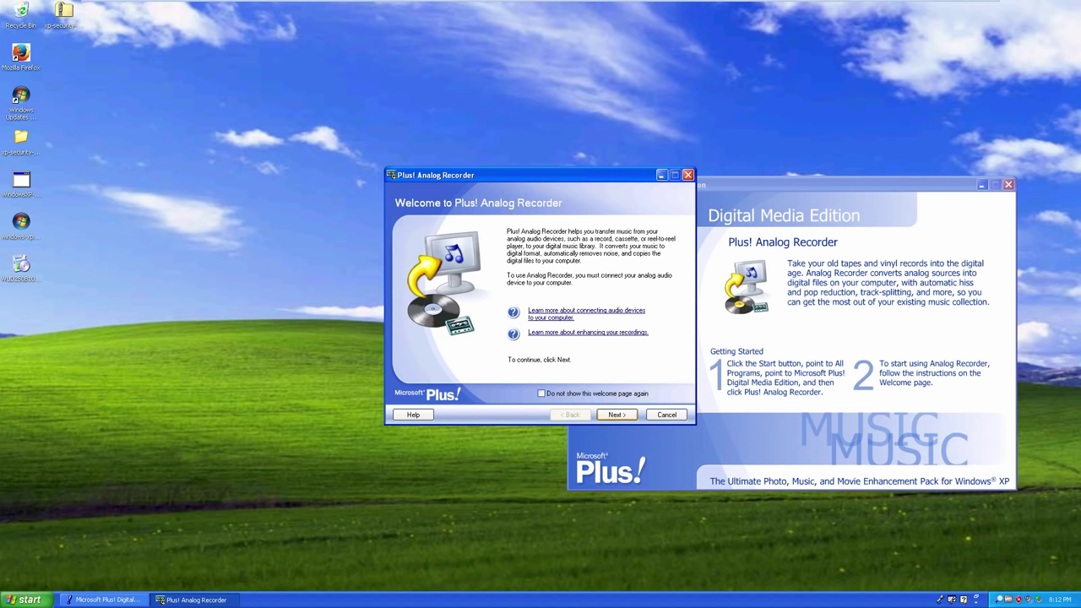
key("Return")
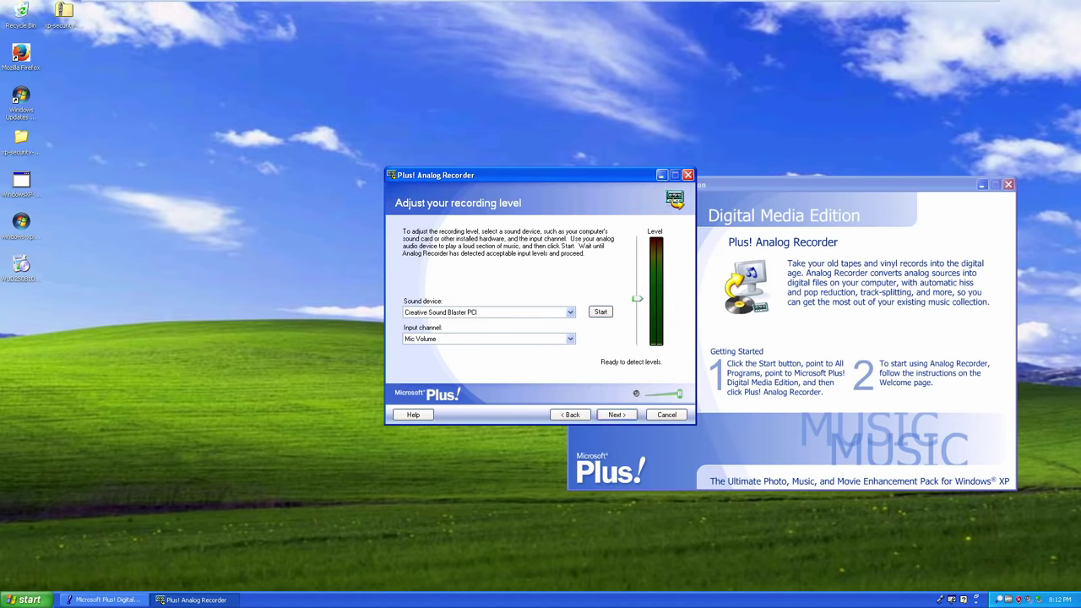
Check the sound device choices, try Line In as the input channel, and return it to Mic Volume
left_click(570, 312)
left_click(570, 312)
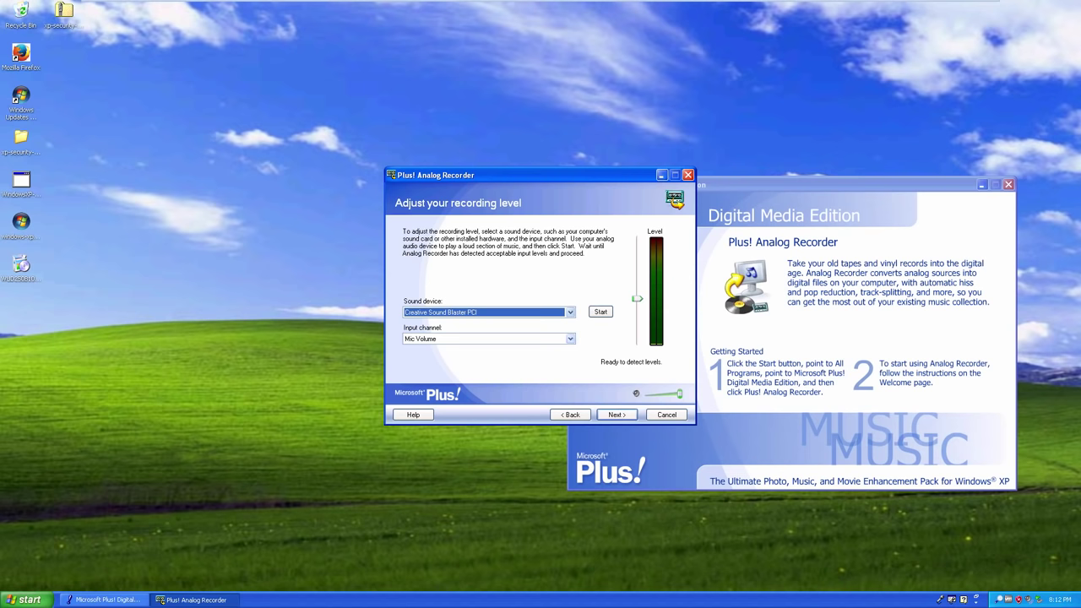
left_click(571, 339)
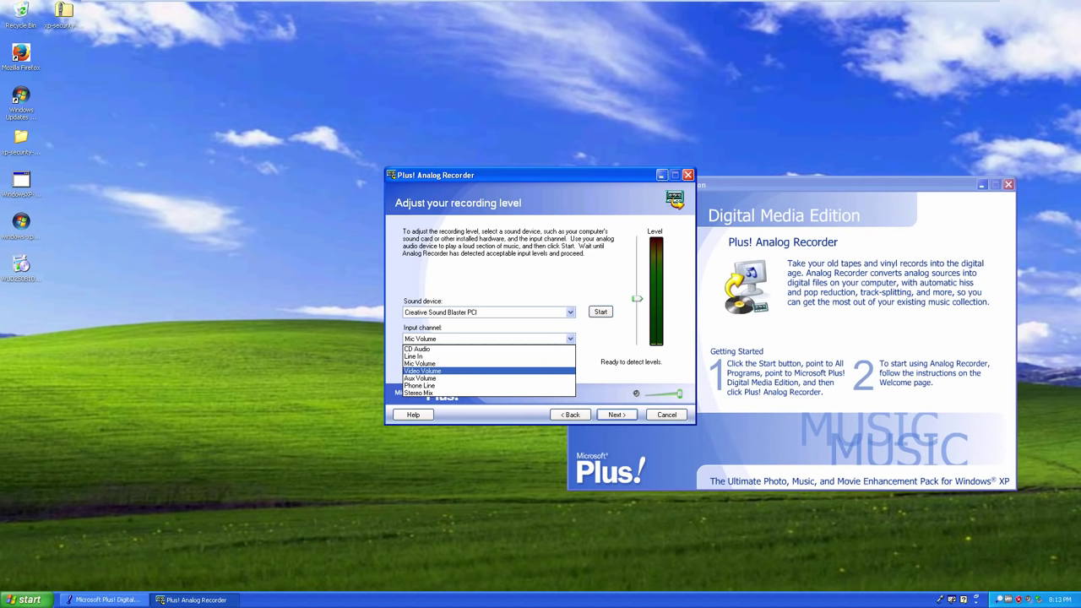
left_click(414, 357)
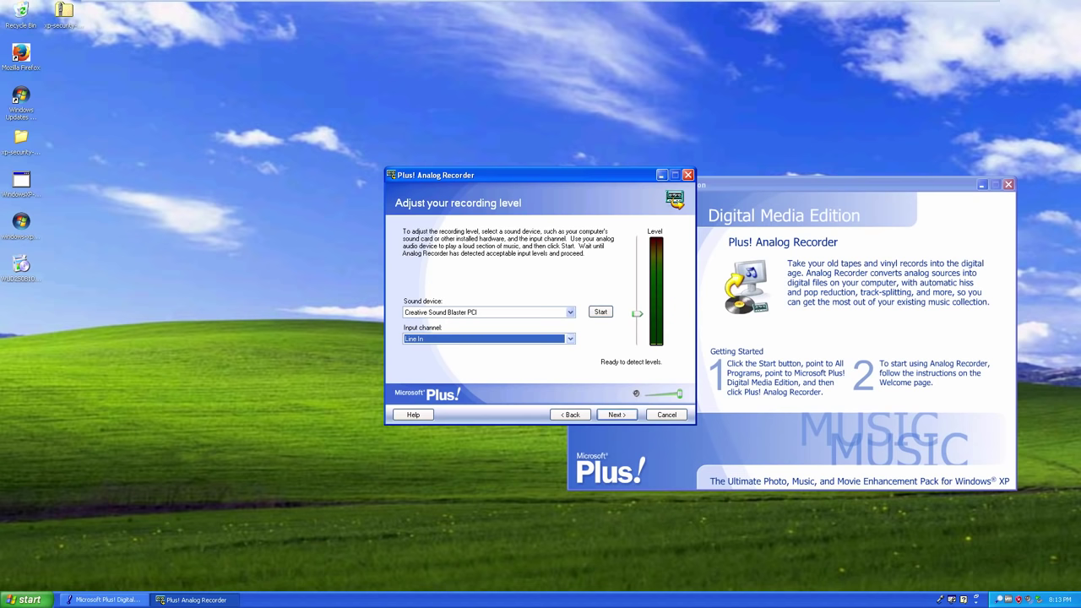
left_click(570, 339)
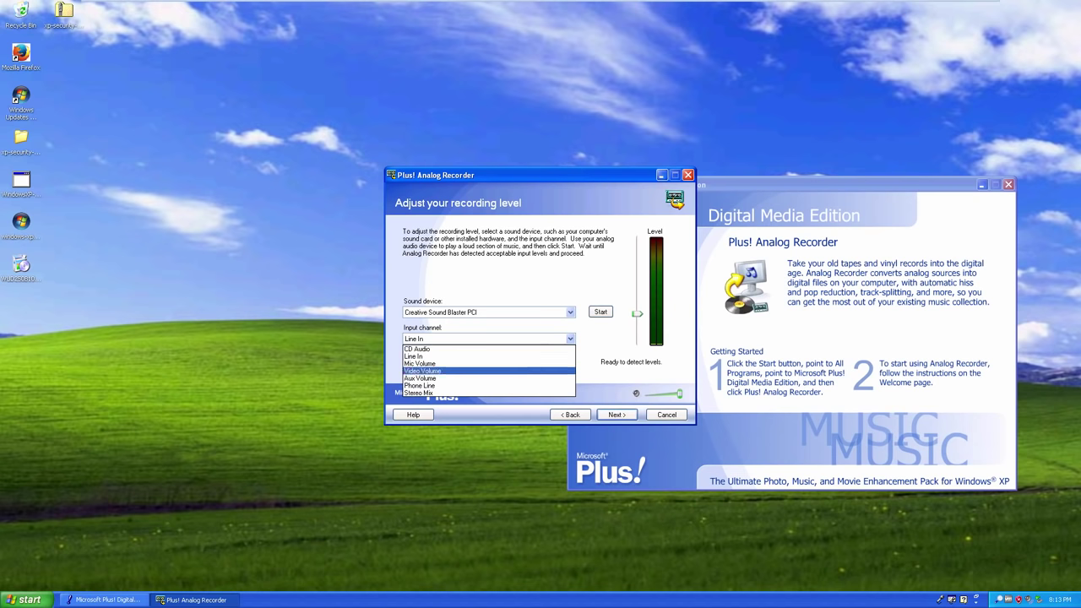
left_click(423, 364)
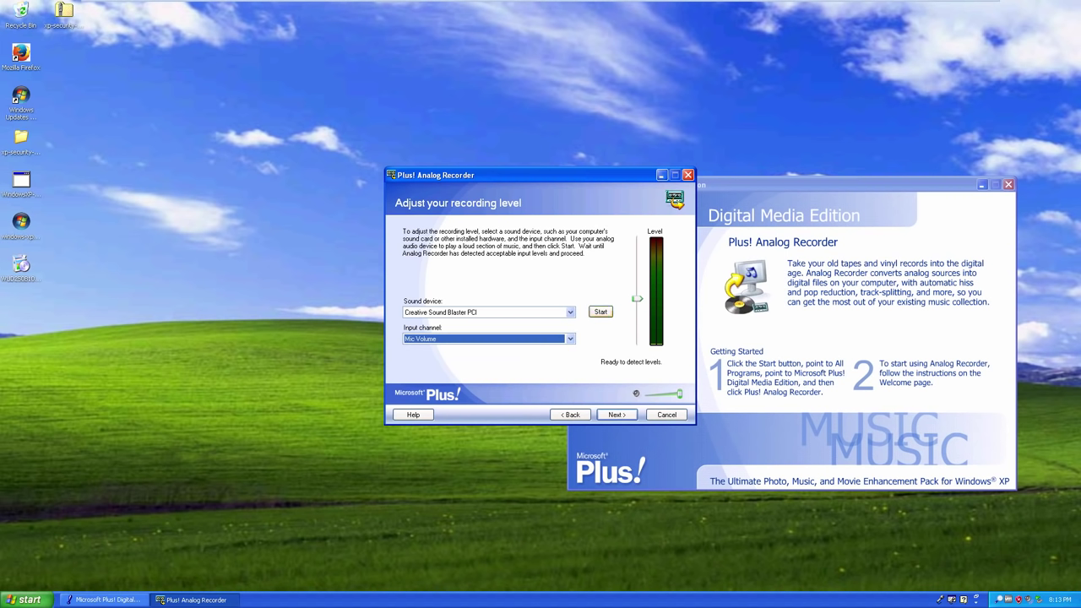
Run recording level detection on the Mic Volume channel and proceed to the music recording page
left_click(601, 312)
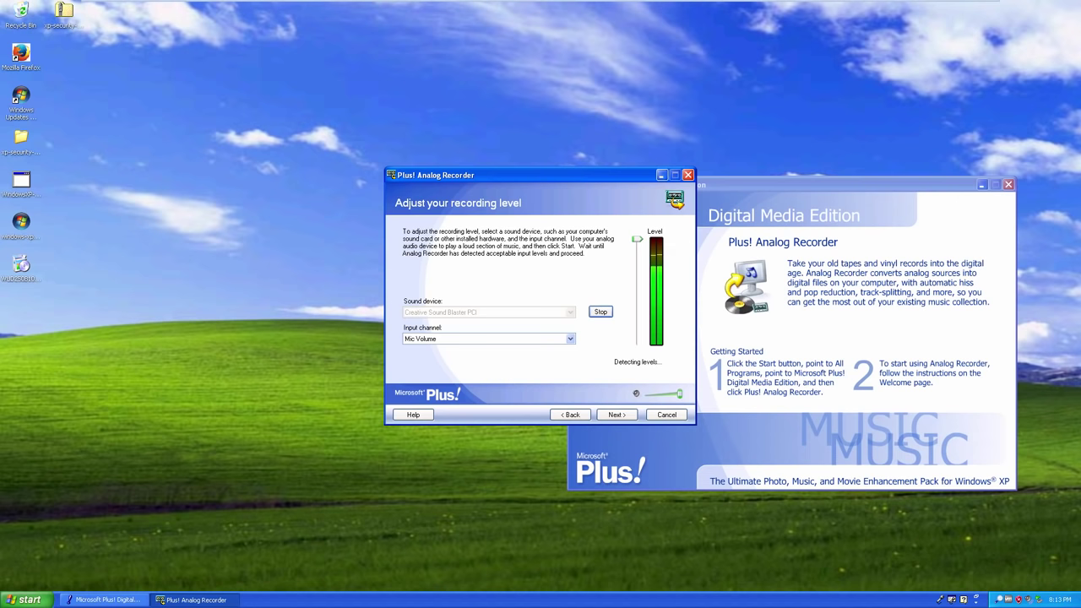
left_click(616, 415)
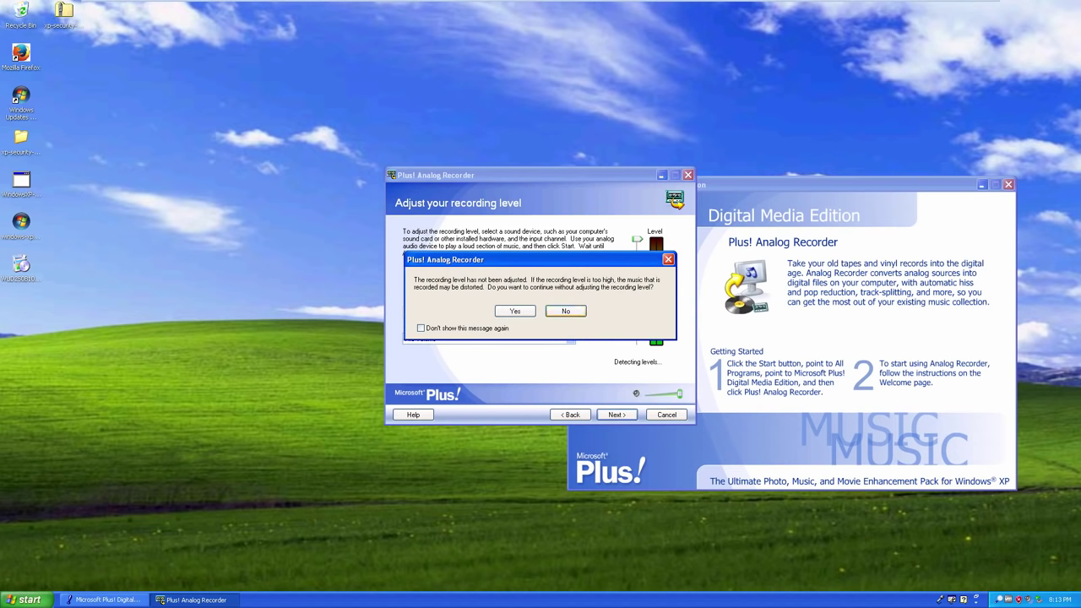
key("Return")
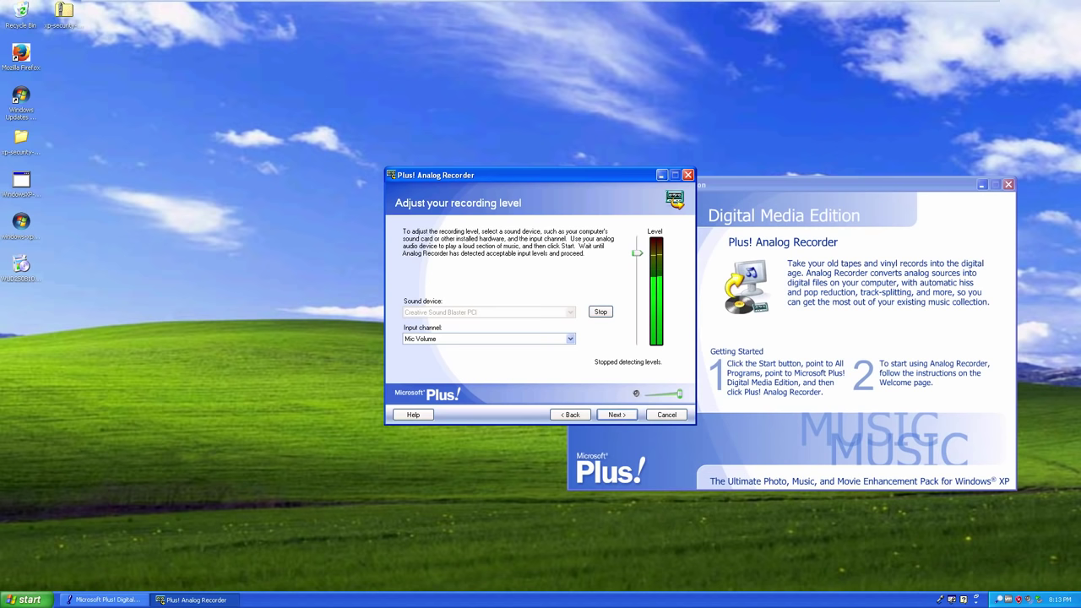
left_click(616, 415)
key("Return")
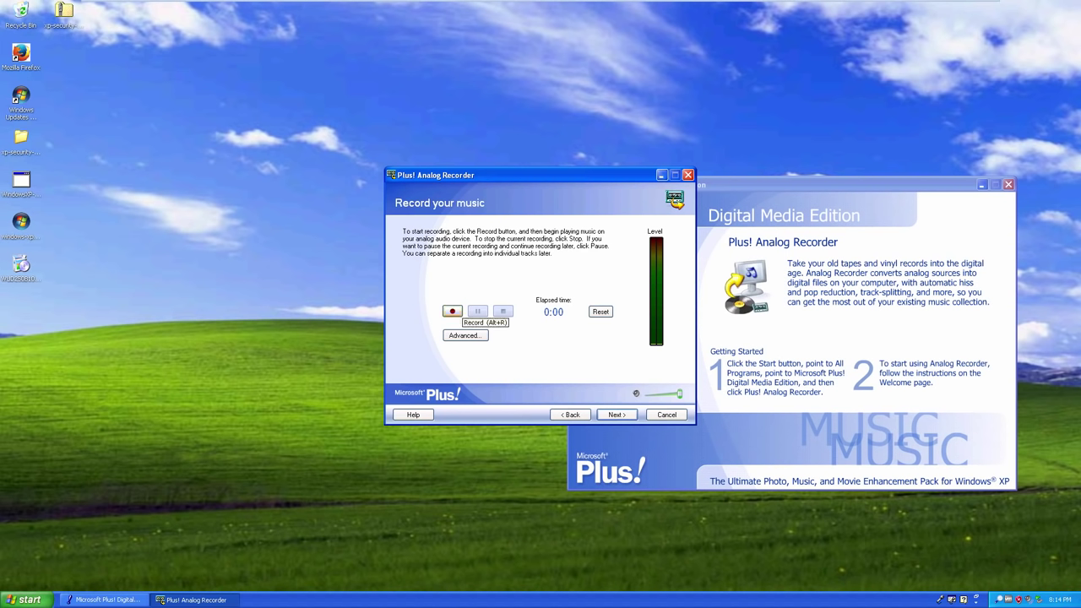
Record about 18 seconds of audio in Analog Recorder, and view the advanced recording options without changing them
left_click(453, 312)
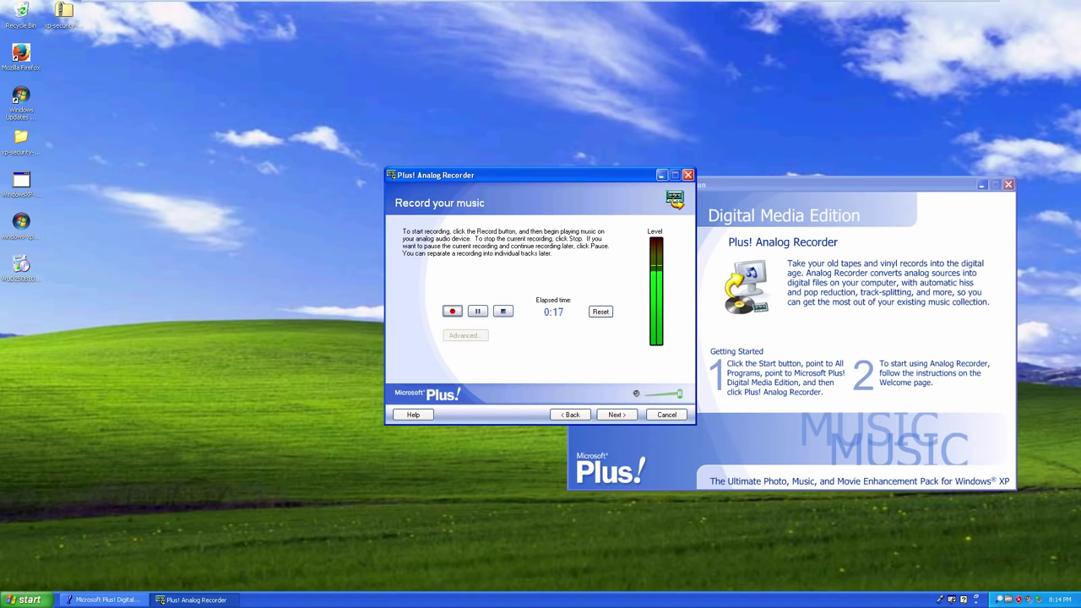
left_click(503, 310)
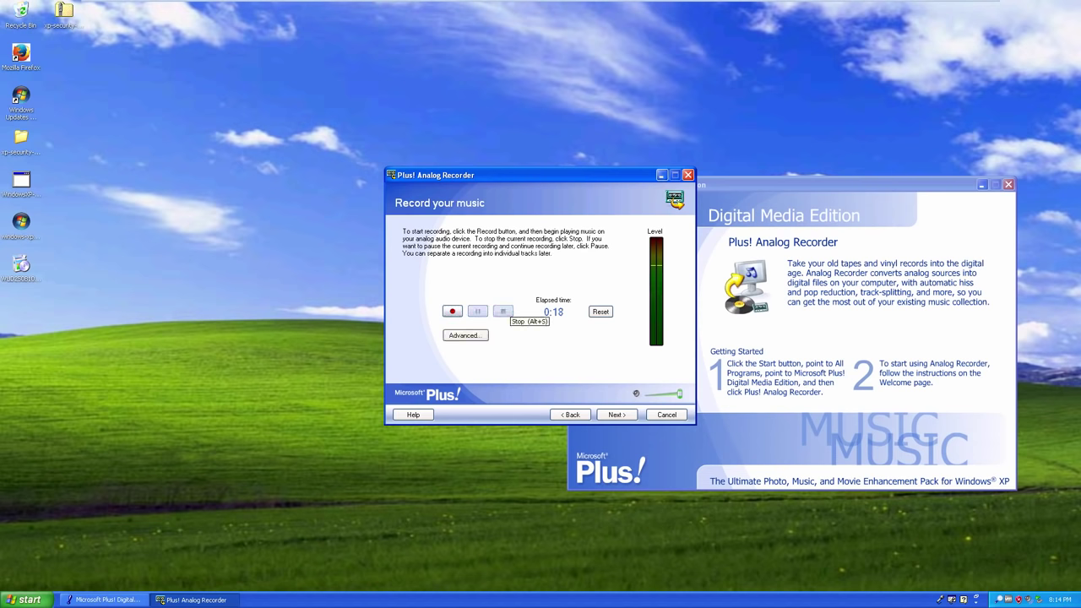
left_click(465, 336)
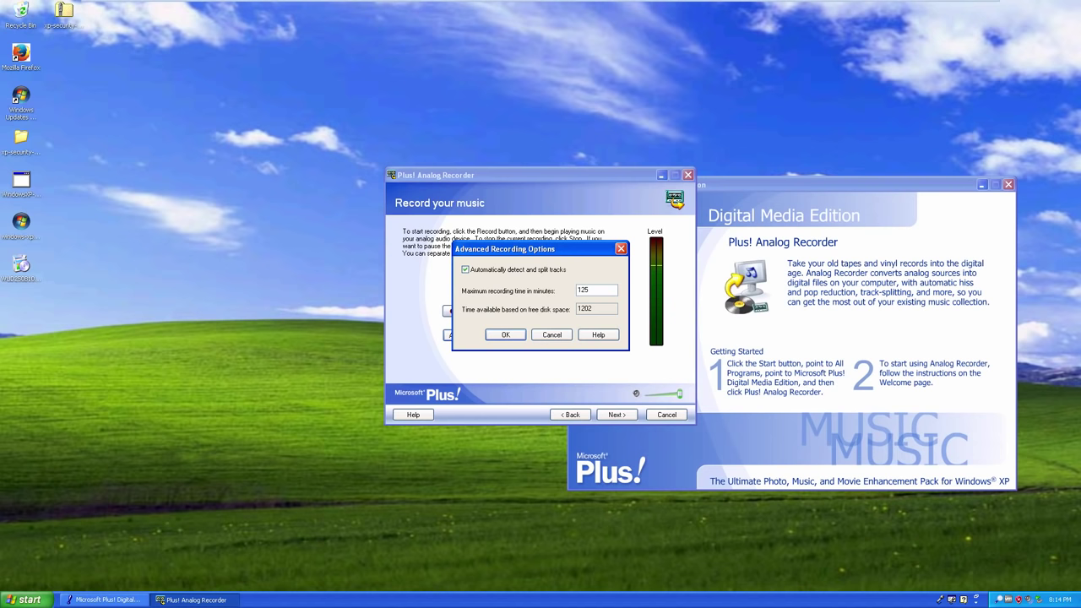
left_click(552, 335)
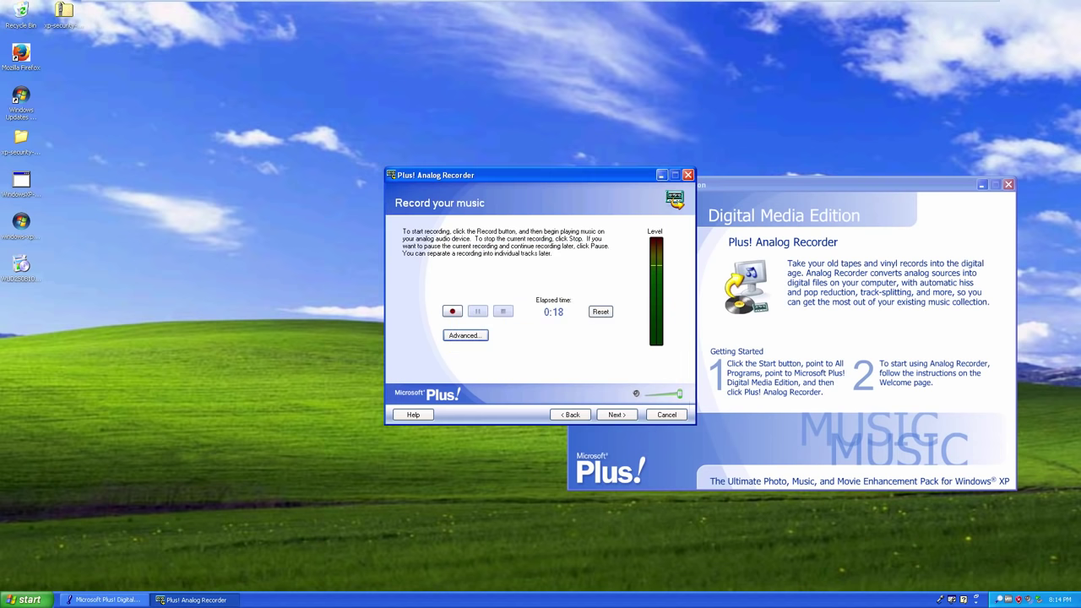
Continue to the track review page, keep the name Track 1 with the other details blank, and proceed to the cleaning page
left_click(616, 415)
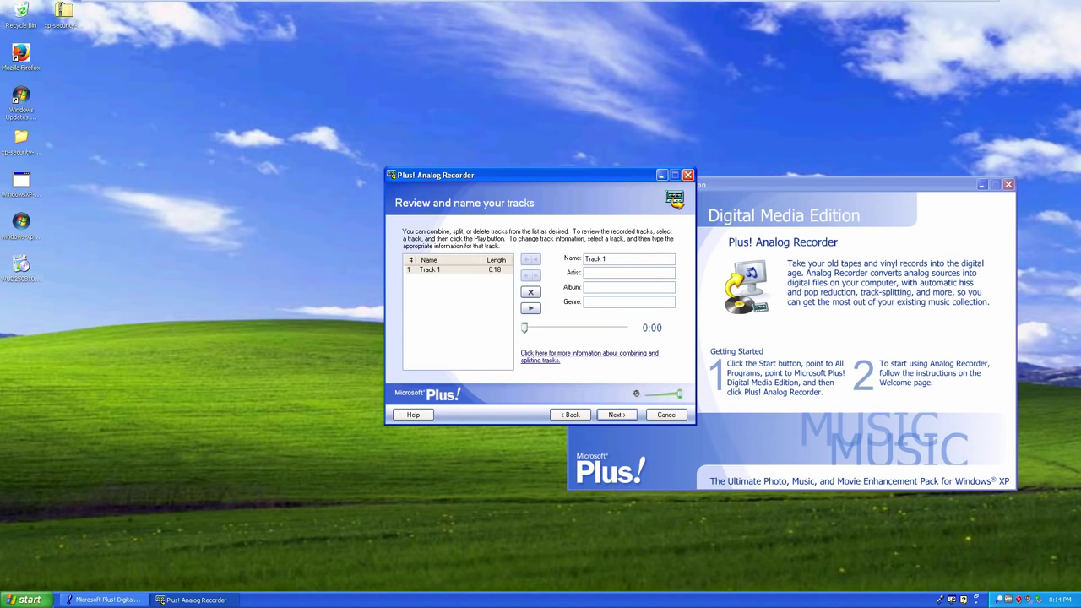
left_click_drag(607, 259, 585, 258)
left_click(609, 272)
key("Return")
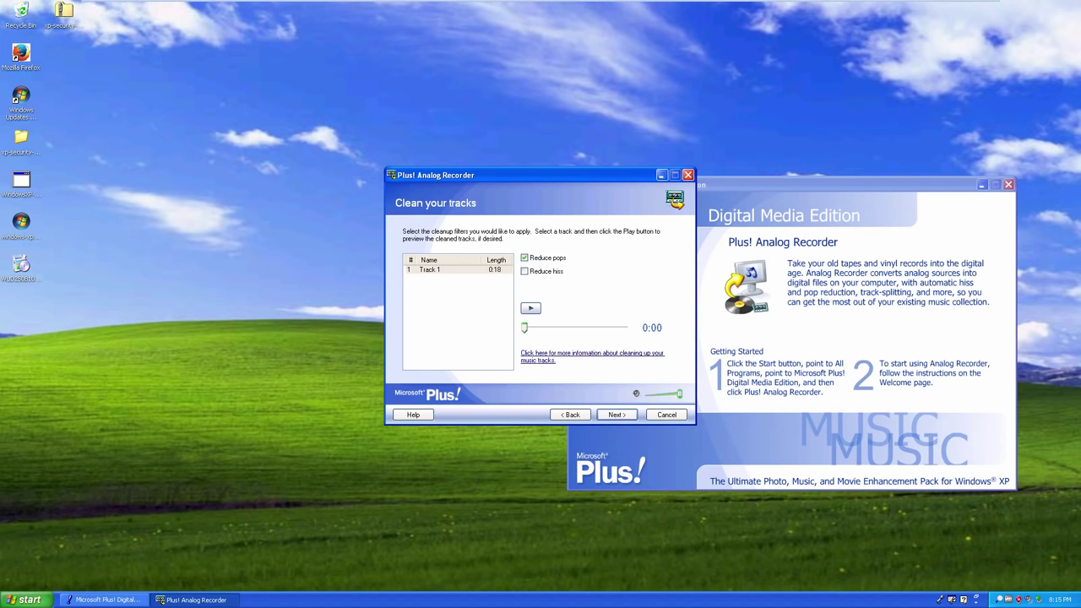
Enable Reduce hiss alongside Reduce pops, preview a few seconds of the cleaned track, and continue to the save settings
left_click(525, 271)
left_click(530, 308)
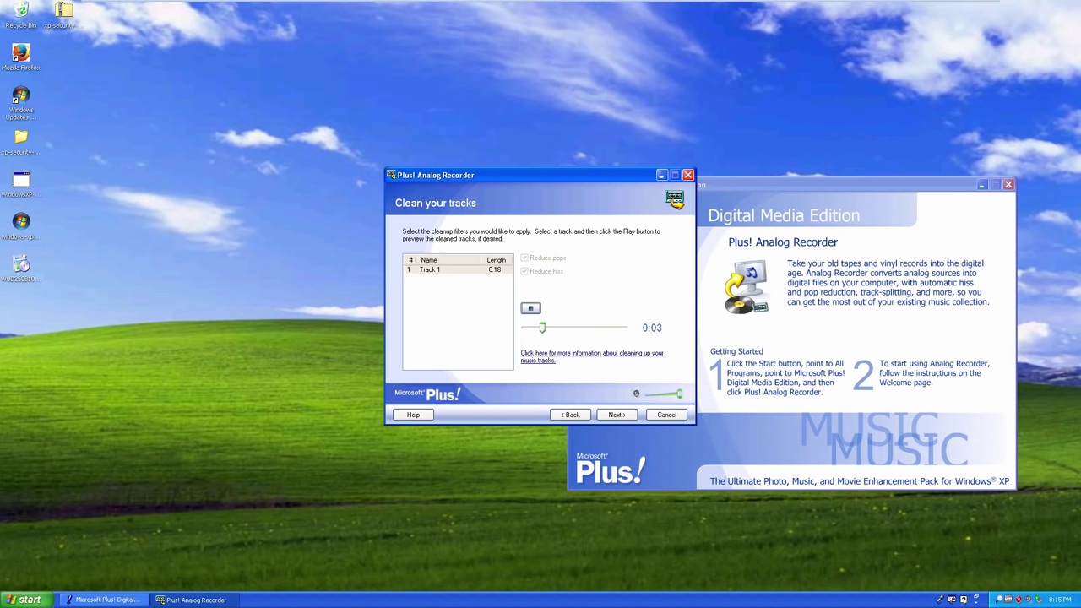
left_click(531, 308)
key("alt+n")
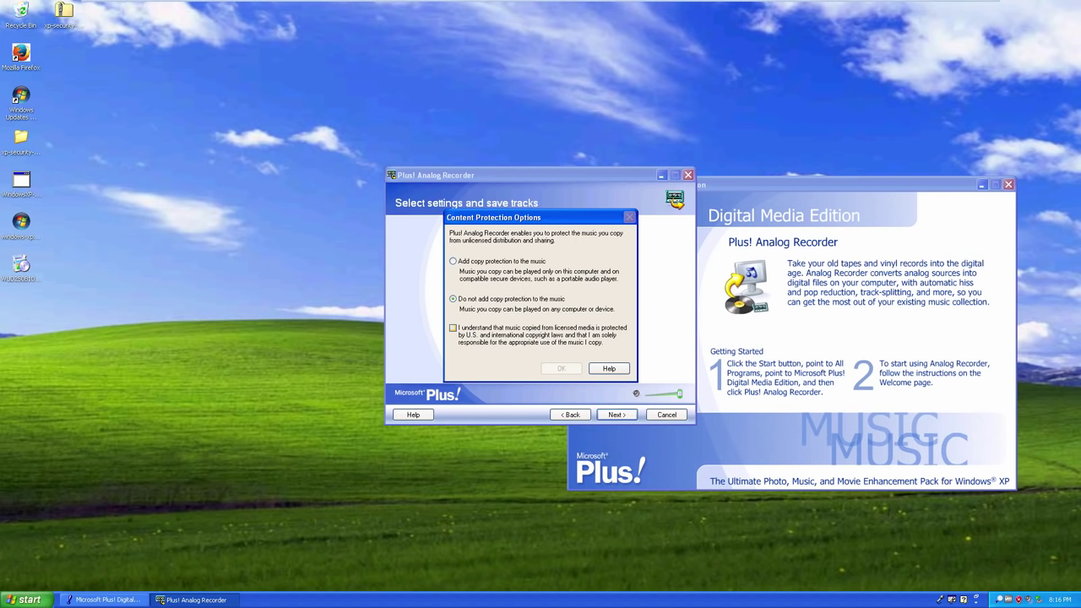
Accept the copyright statement and save the track to My Music with content protection (DRM), 320Kbps quality and no playlist
left_click(453, 328)
key("Return")
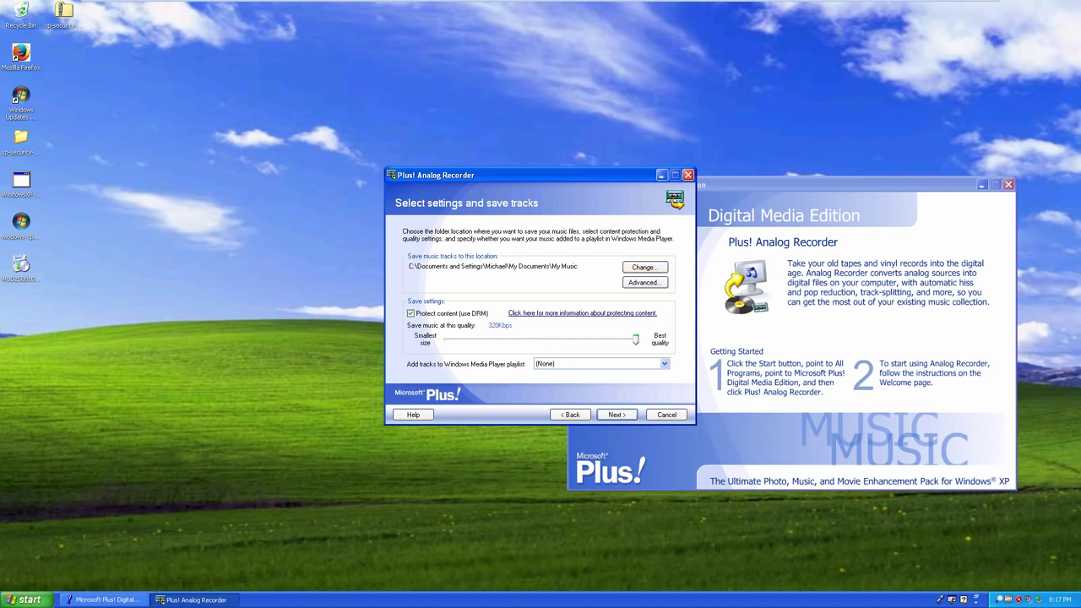
left_click(664, 363)
left_click(664, 364)
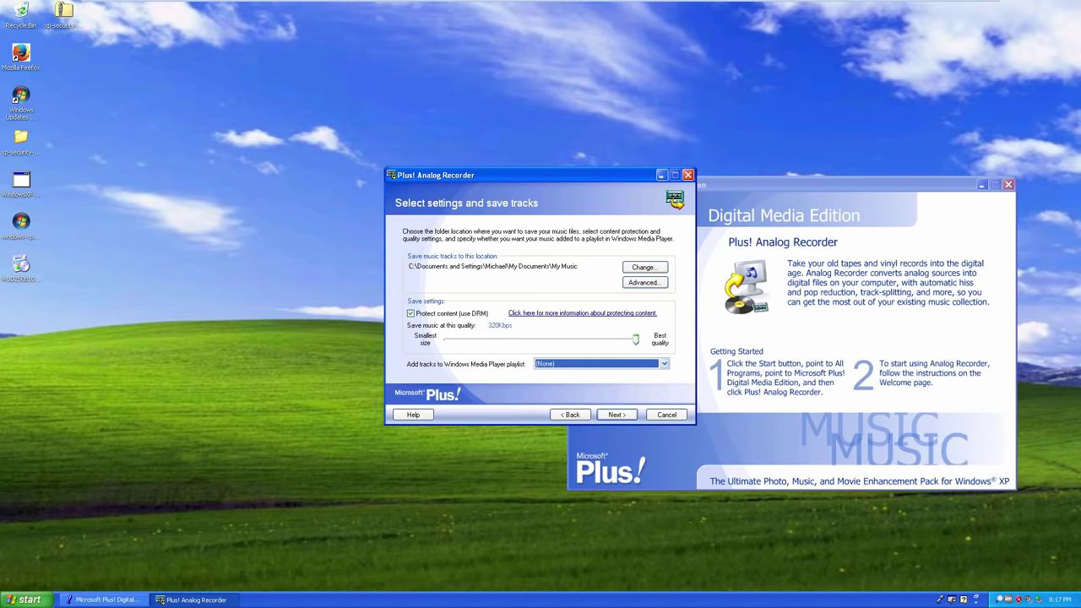
key("Tab")
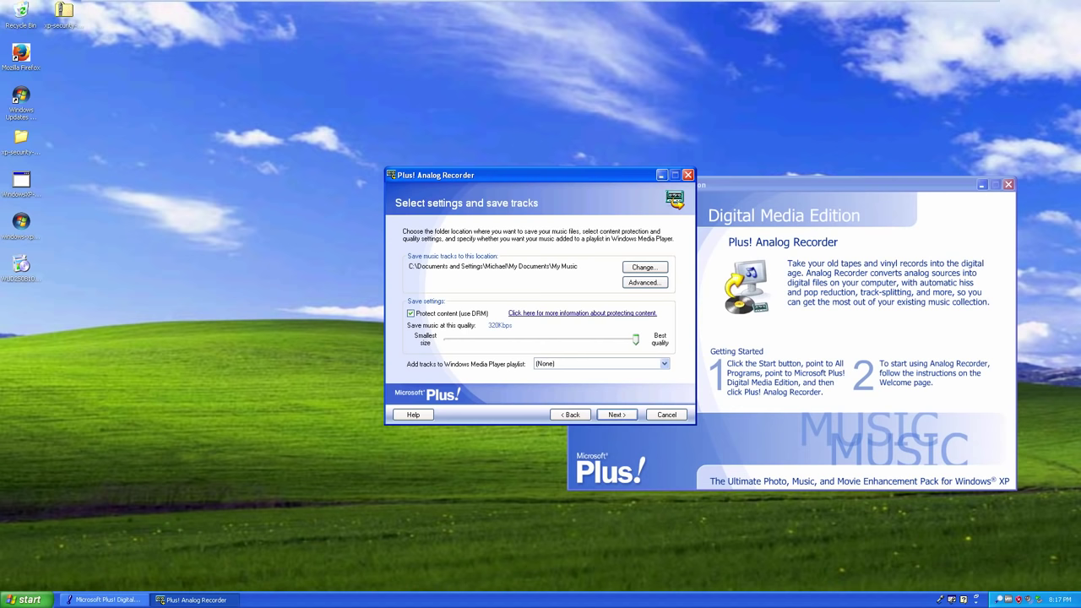
key("Return")
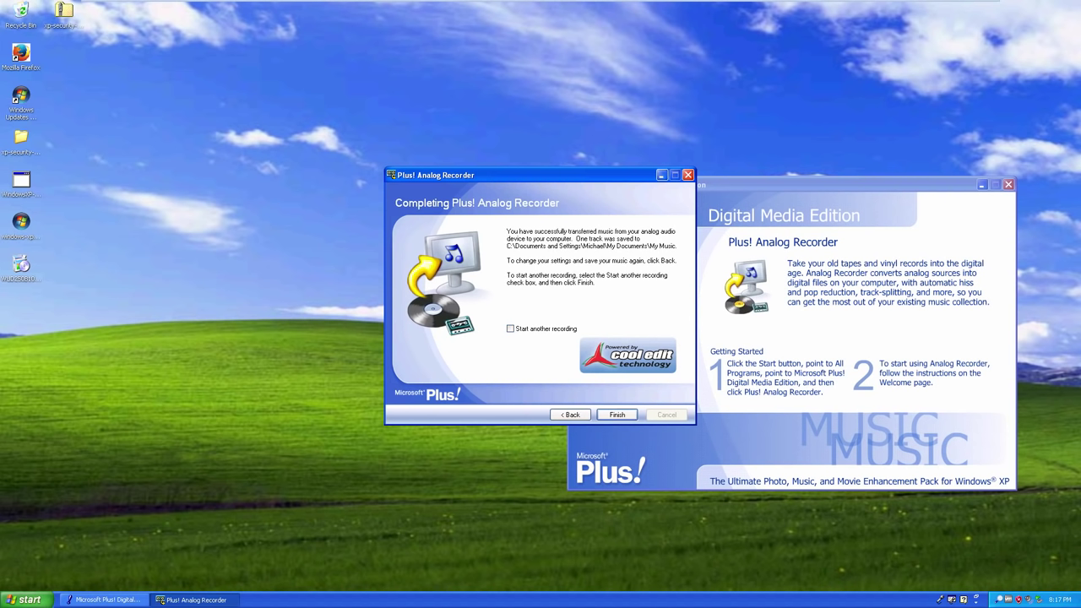
Finish the wizard with Start another recording selected, return to the welcome page, and cancel out of Analog Recorder
left_click(511, 328)
left_click(617, 415)
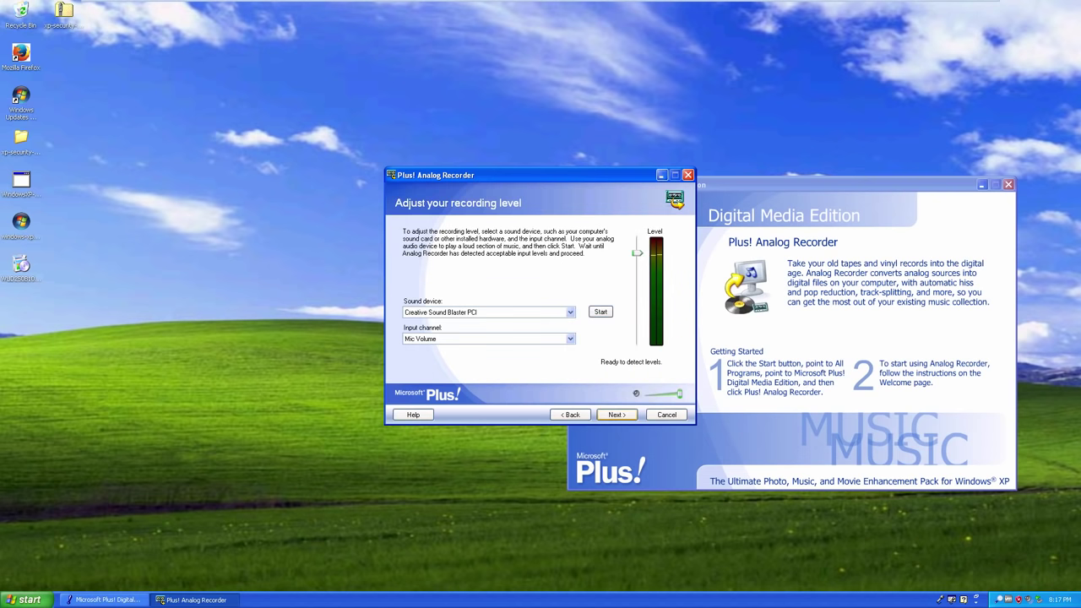
left_click(570, 415)
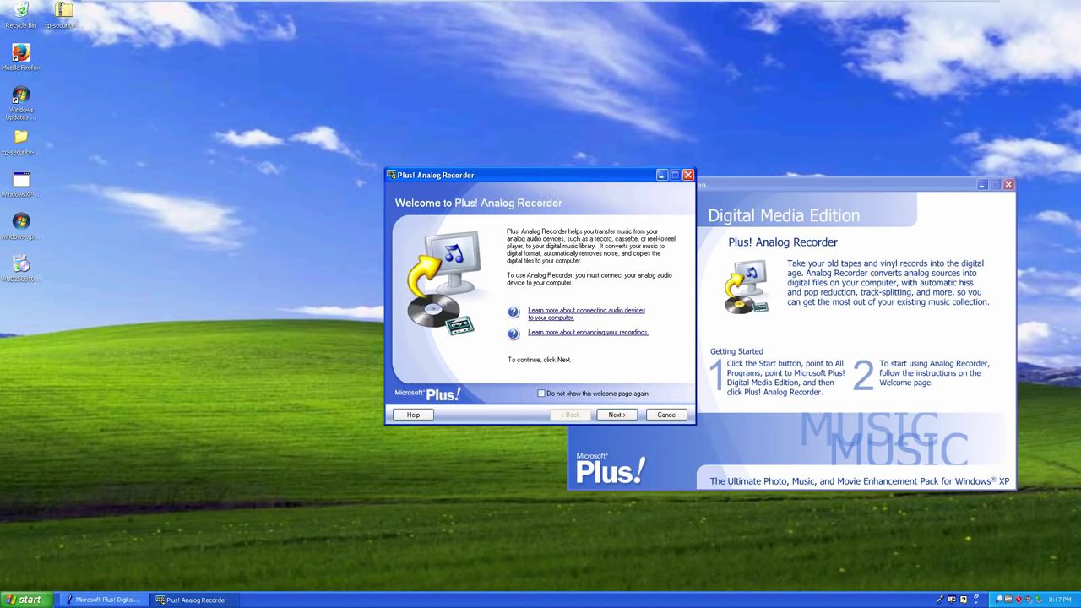
left_click(667, 415)
Open My Computer and browse through the user's documents folder to My Music
left_click(25, 599)
key("Return")
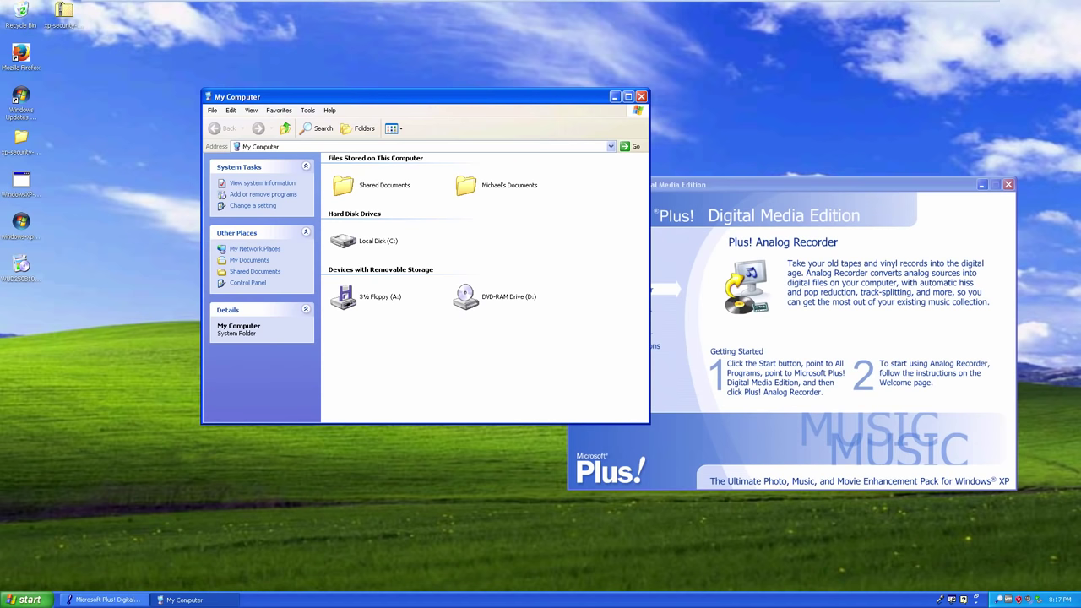
double_click(509, 185)
left_click(481, 200)
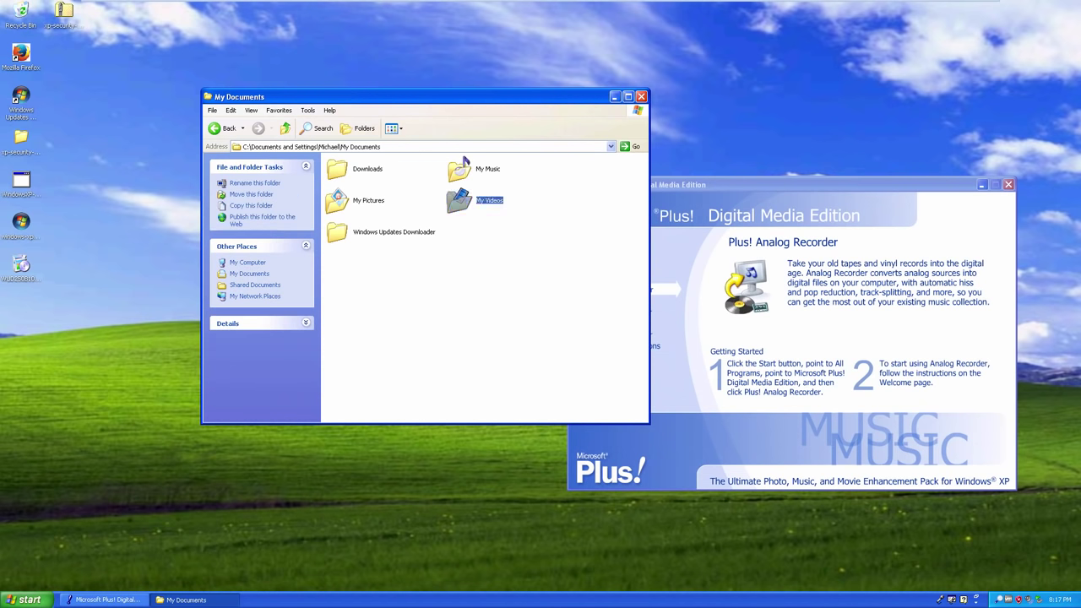
key("Return")
key("BackSpace")
key("m")
key("Return")
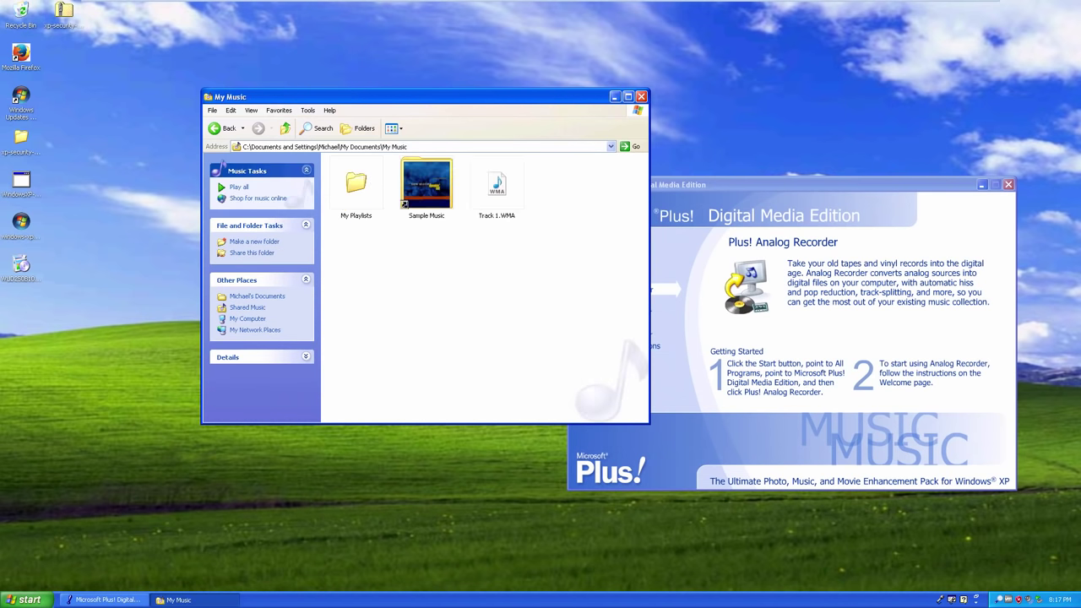
Play the recorded Track 1.WMA in Windows Media Player and close the player
key("Right")
key("Return")
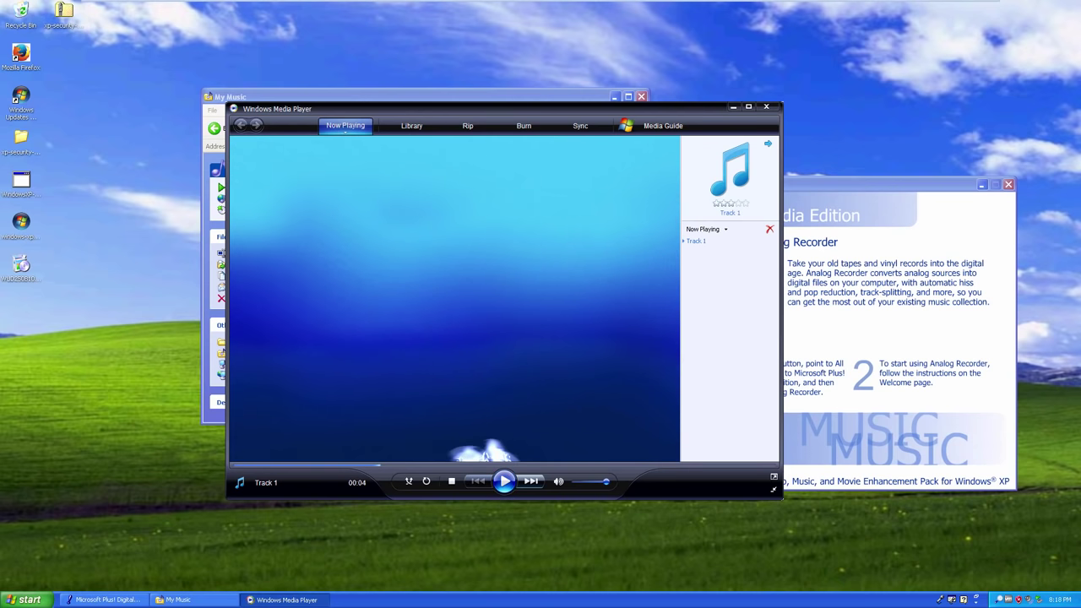
key("alt+F4")
Check the license details in the properties of Track 1.WMA and close the properties
key("shift+F10")
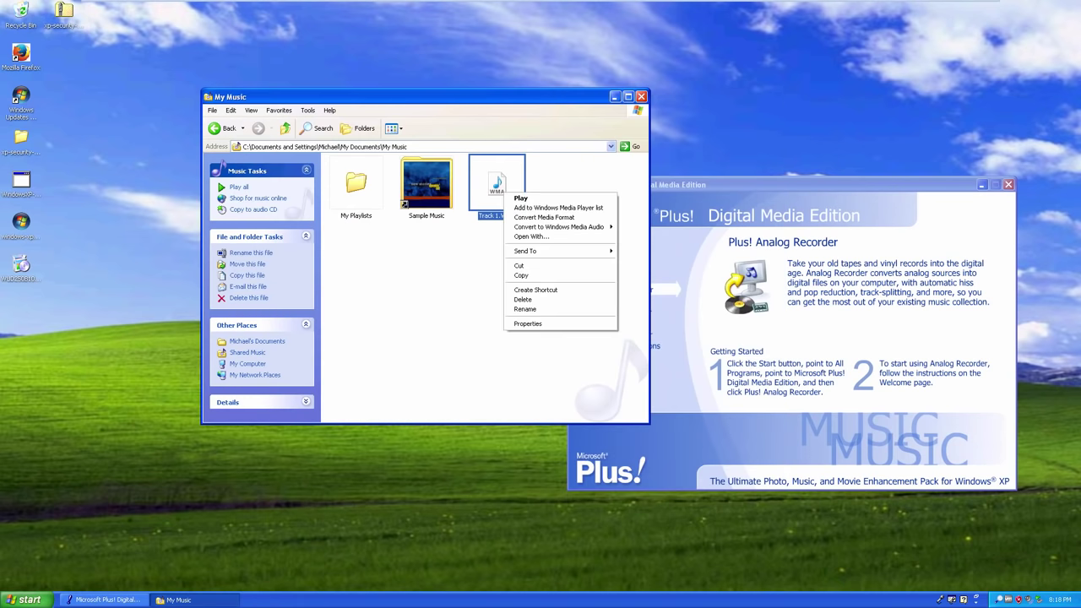
key("Up")
key("Return")
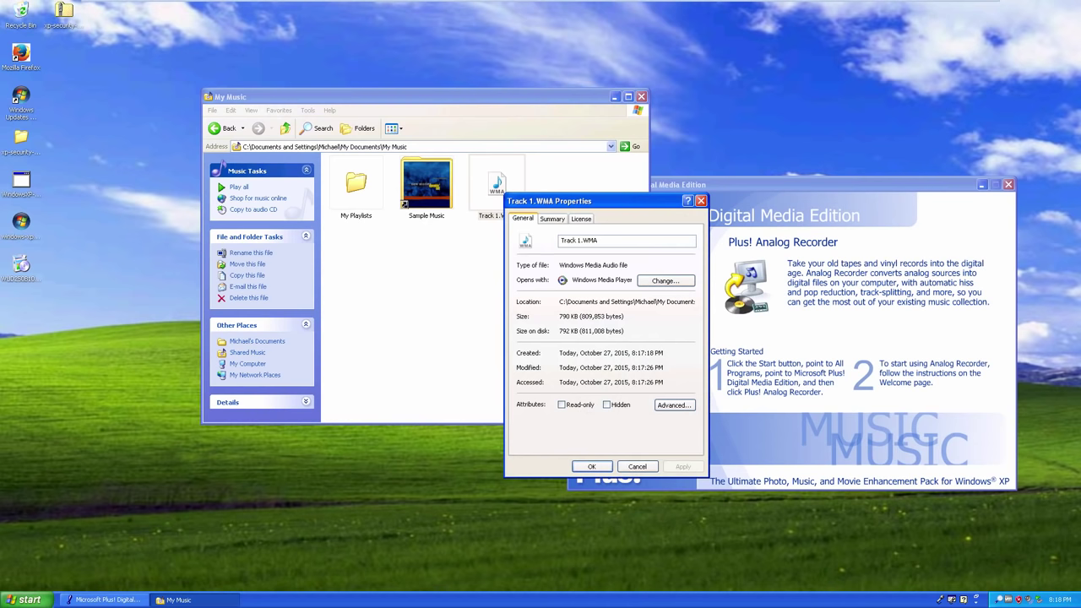
key("ctrl+Tab")
key("ctrl+Tab")
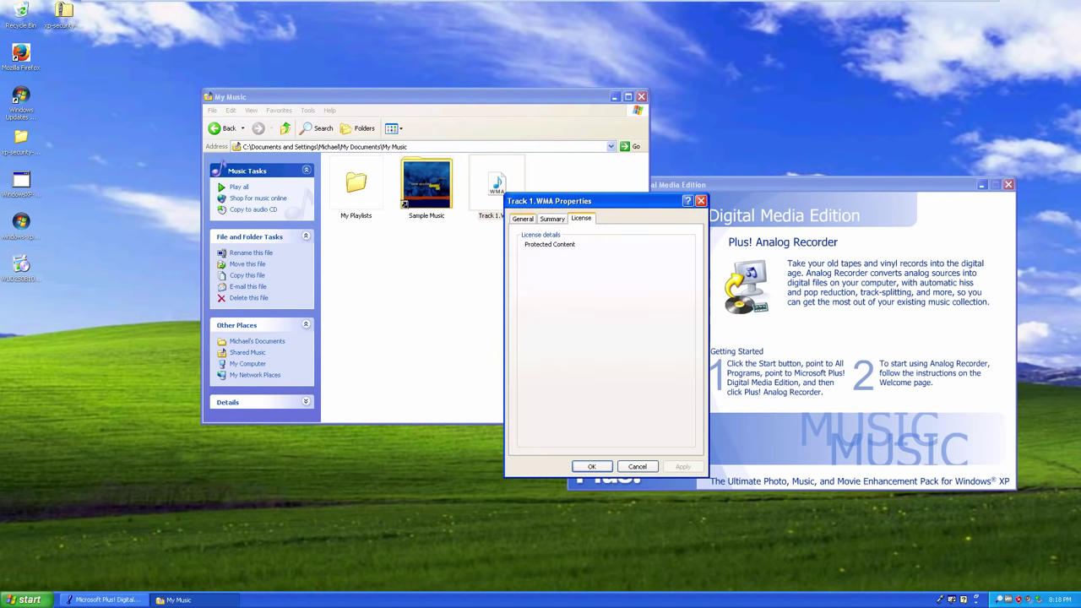
key("ctrl+Tab")
left_click(701, 200)
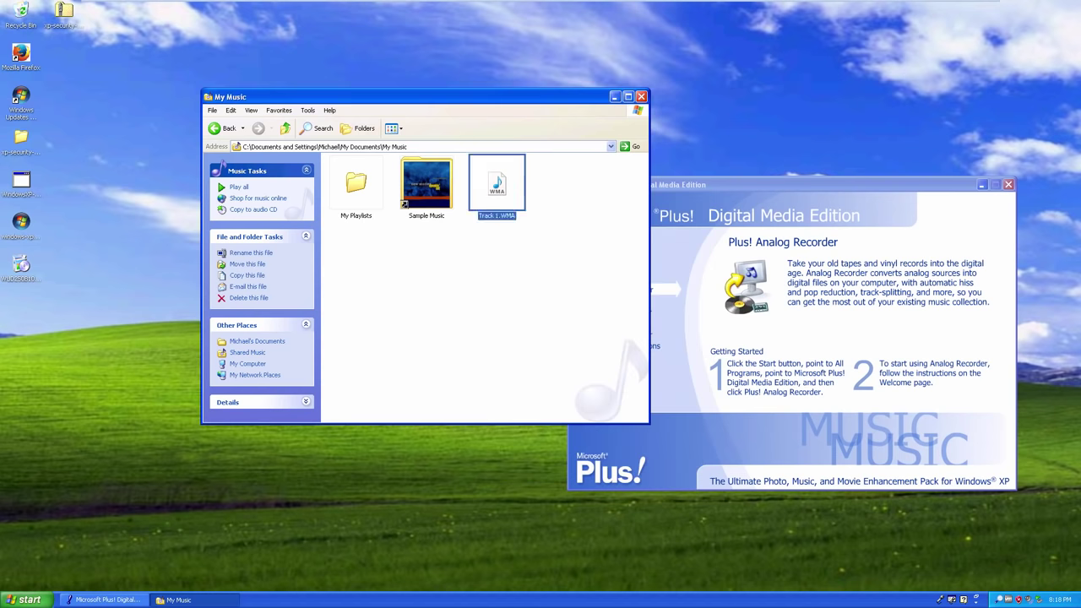
Deselect the track, shift the My Music window aside, and close it
left_click(557, 254)
left_click_drag(422, 97, 332, 105)
left_click(550, 105)
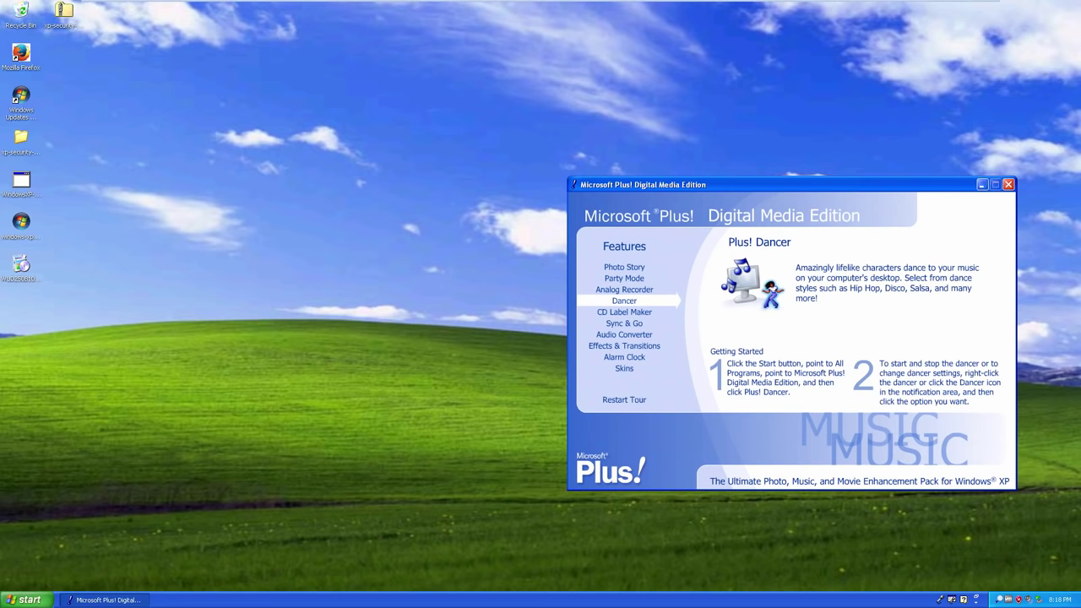
Launch Plus! Dancer from the Microsoft Plus! Digital Media Edition program group
left_click(26, 599)
left_click(42, 559)
mouse_move(148, 559)
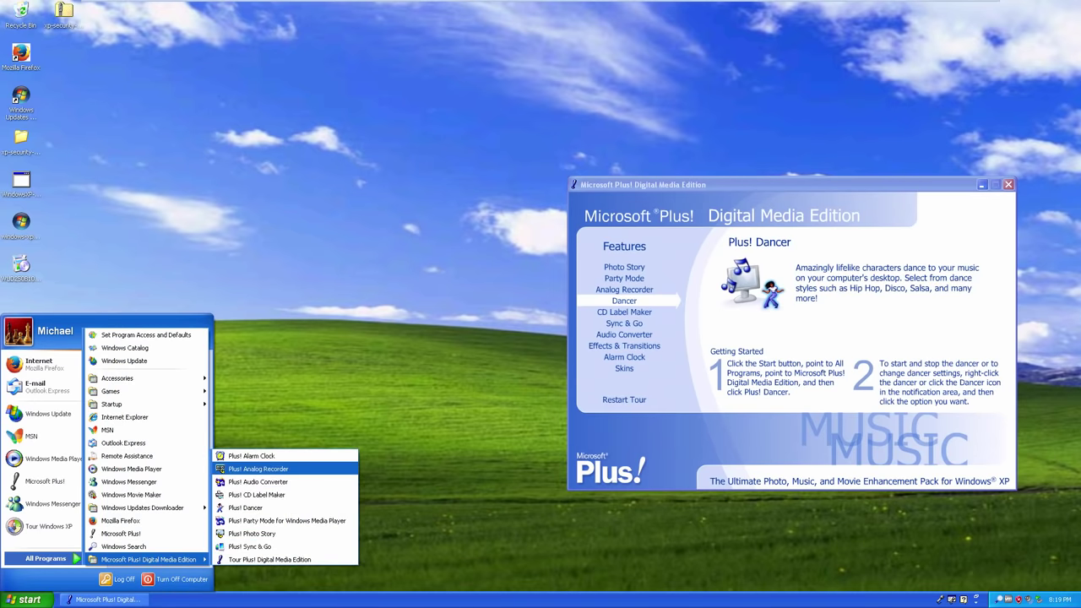
left_click(245, 507)
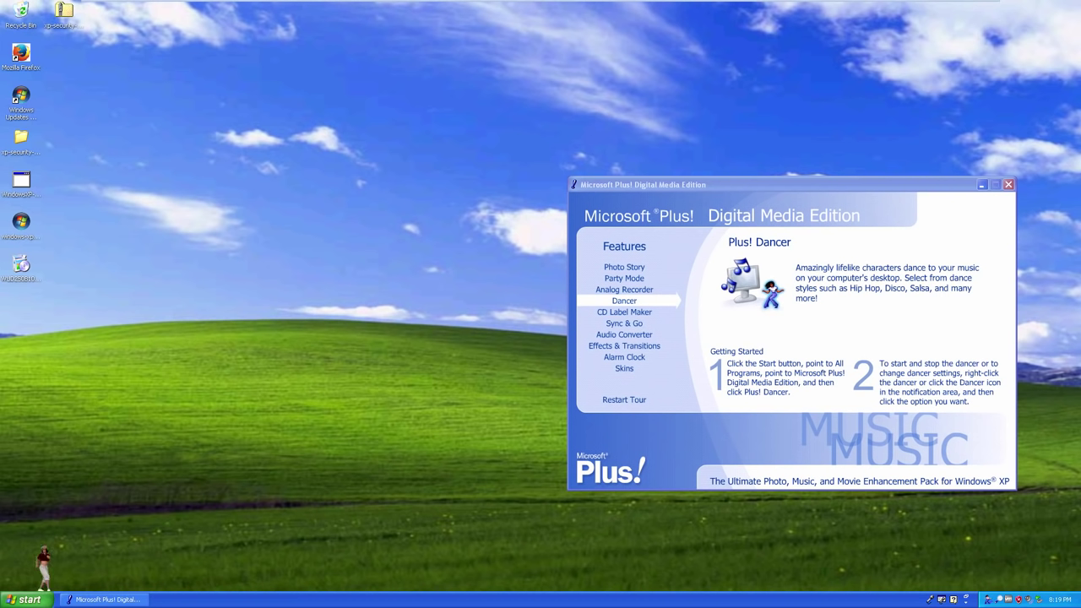
Move the dancer across the desktop to stand on top of the tour window, and set it to Stop Dancing
left_click_drag(46, 564, 443, 362)
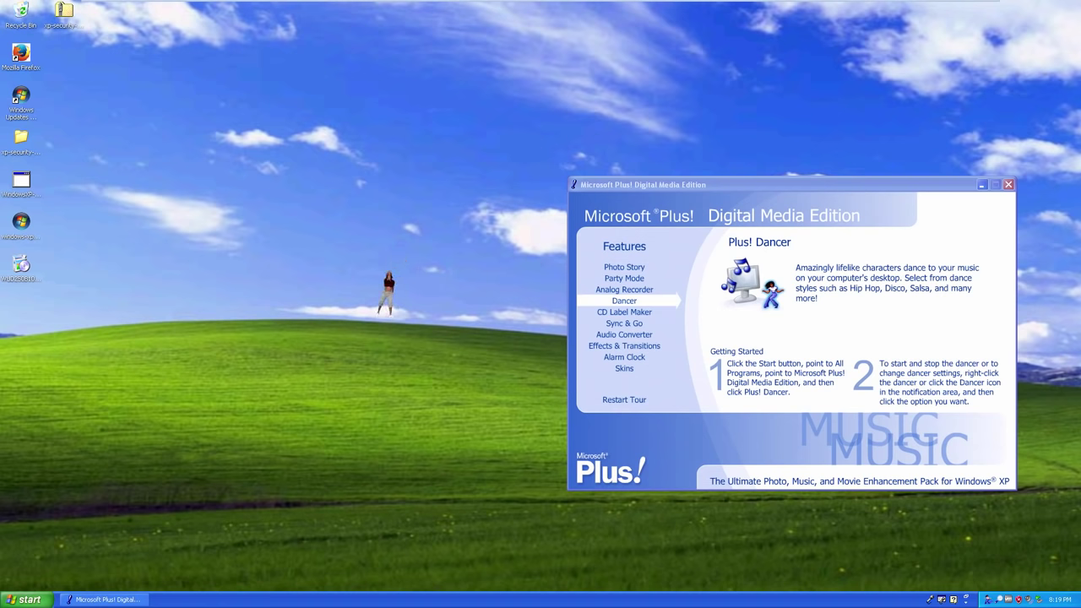
right_click(292, 268)
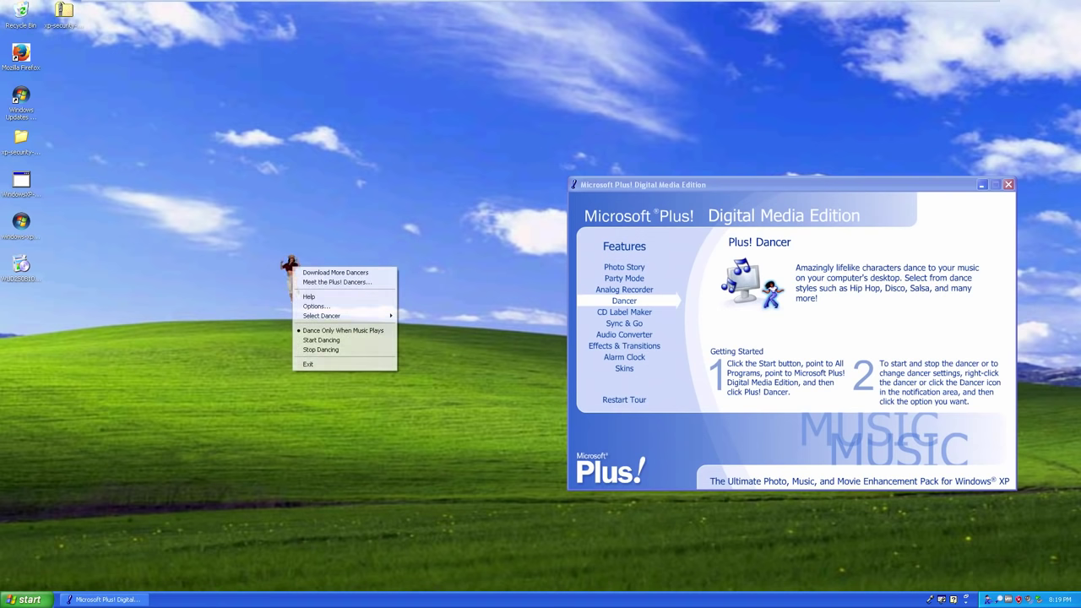
left_click(289, 279)
left_click_drag(288, 279, 878, 145)
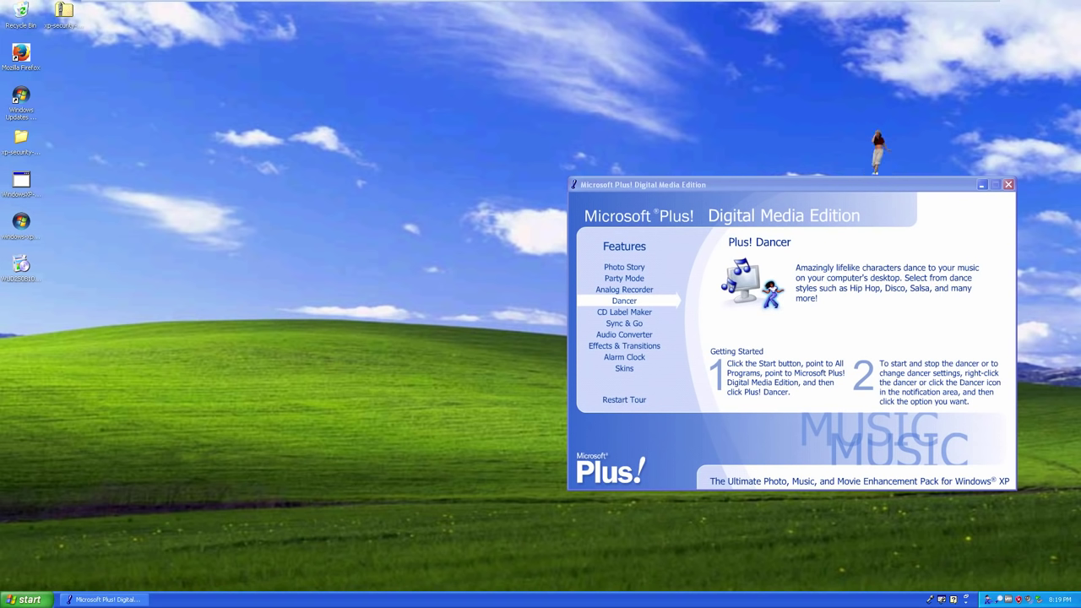
right_click(877, 140)
left_click(916, 227)
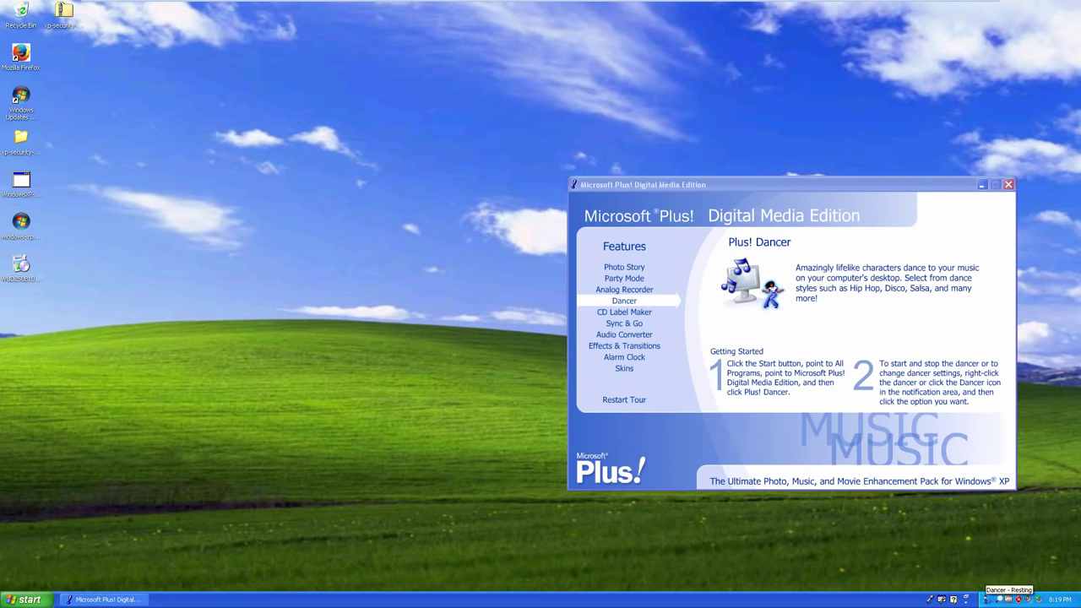
right_click(986, 599)
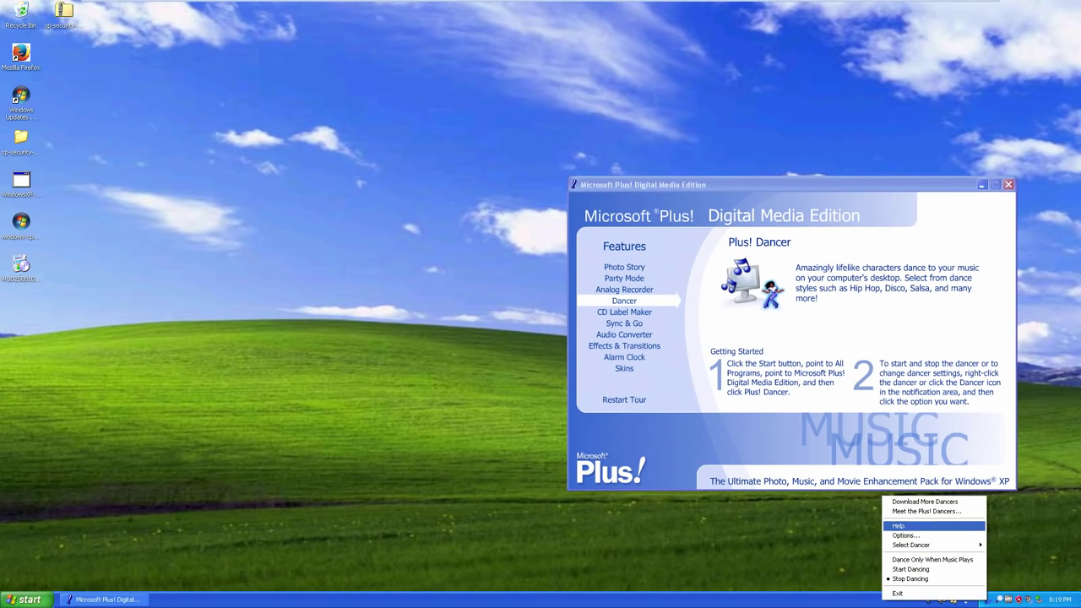
left_click(926, 511)
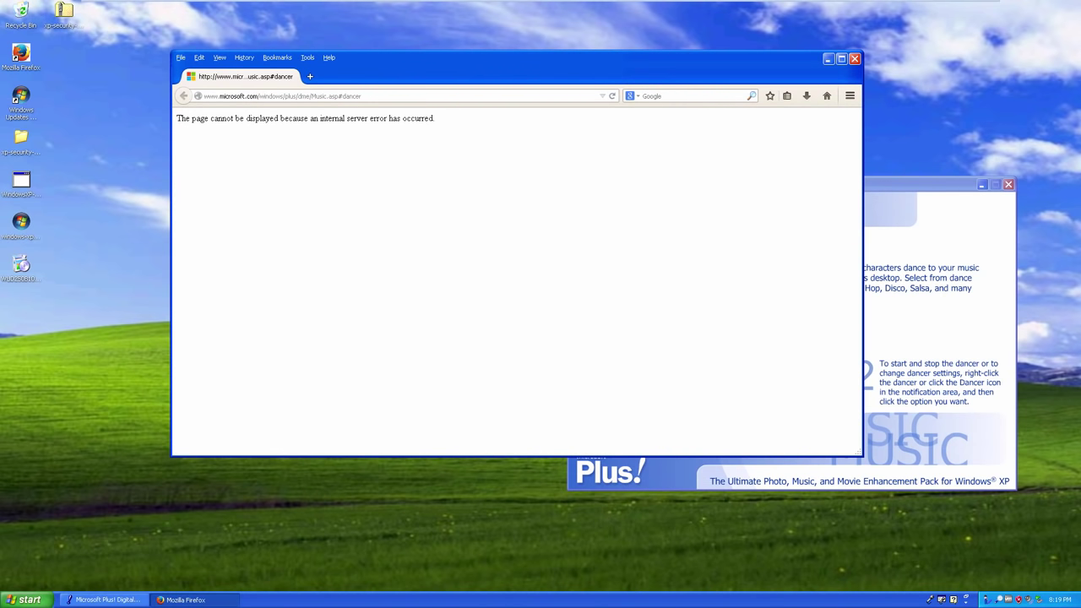
left_click(283, 95)
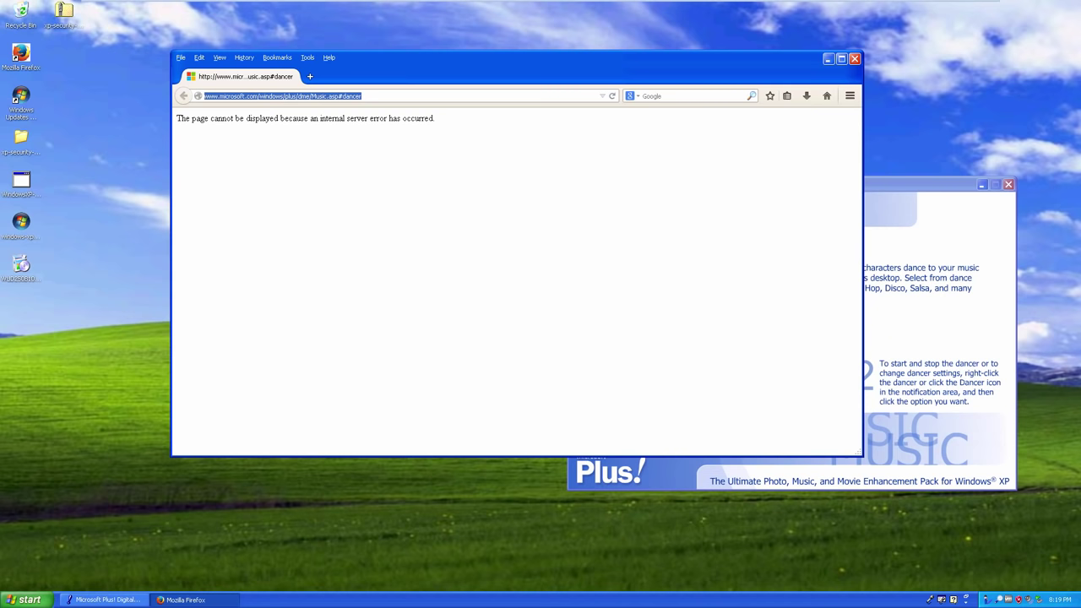
left_click(363, 96)
left_click_drag(365, 96, 286, 95)
key("BackSpace")
key("Return")
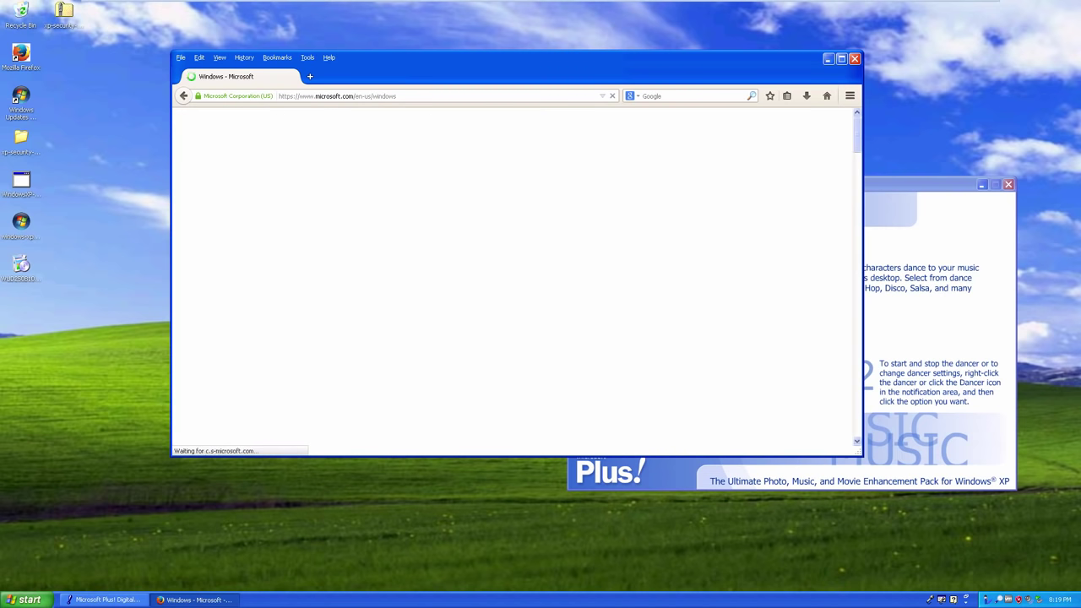
left_click(855, 58)
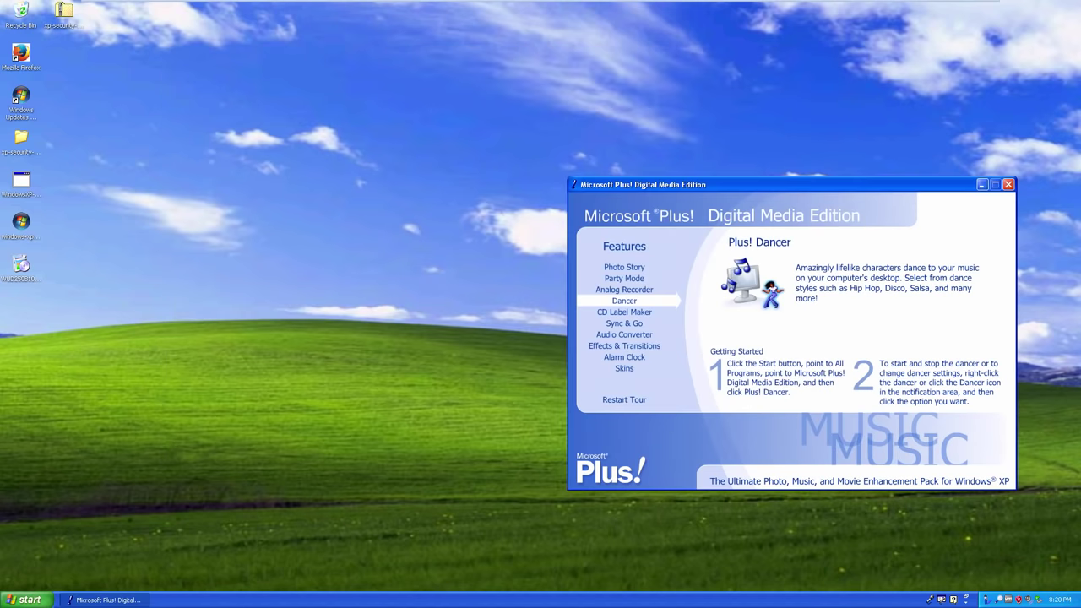
Open the Plus! Dancer options and move the dialog clear of the tour window
right_click(985, 600)
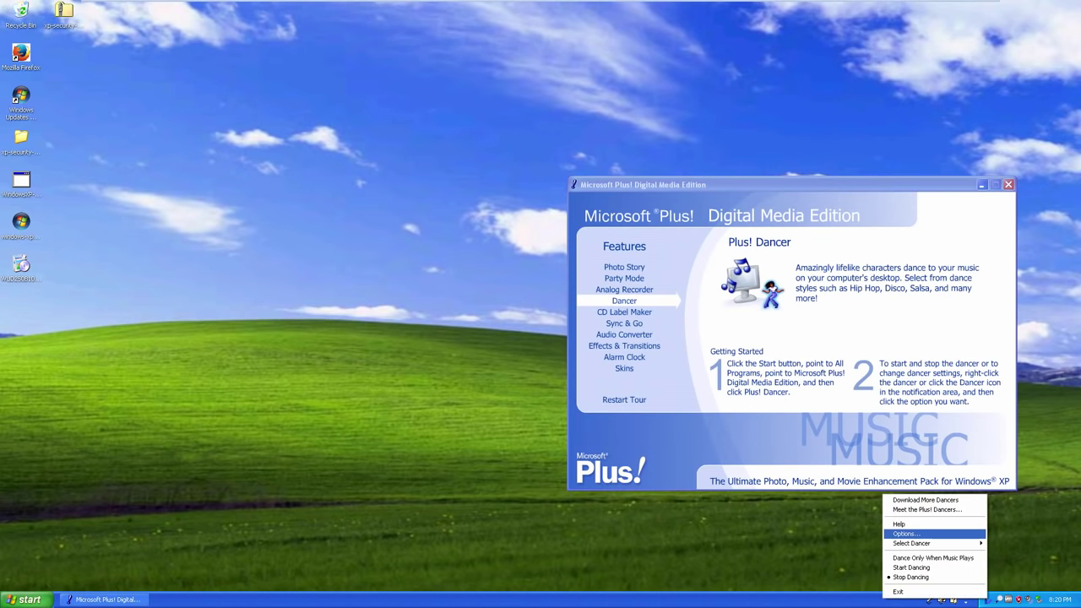
left_click(906, 534)
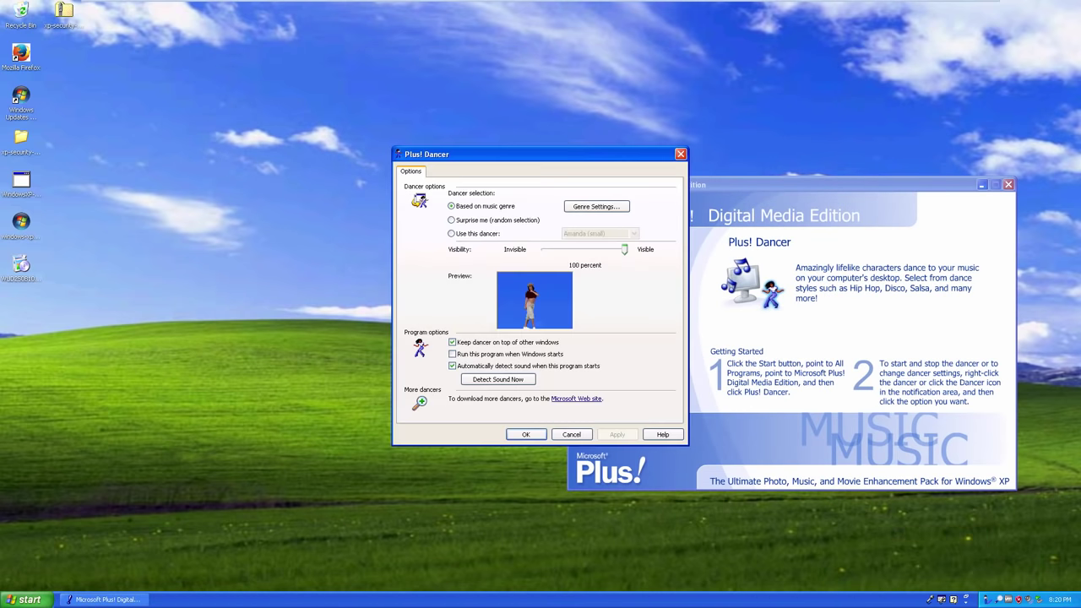
left_click_drag(535, 154, 410, 171)
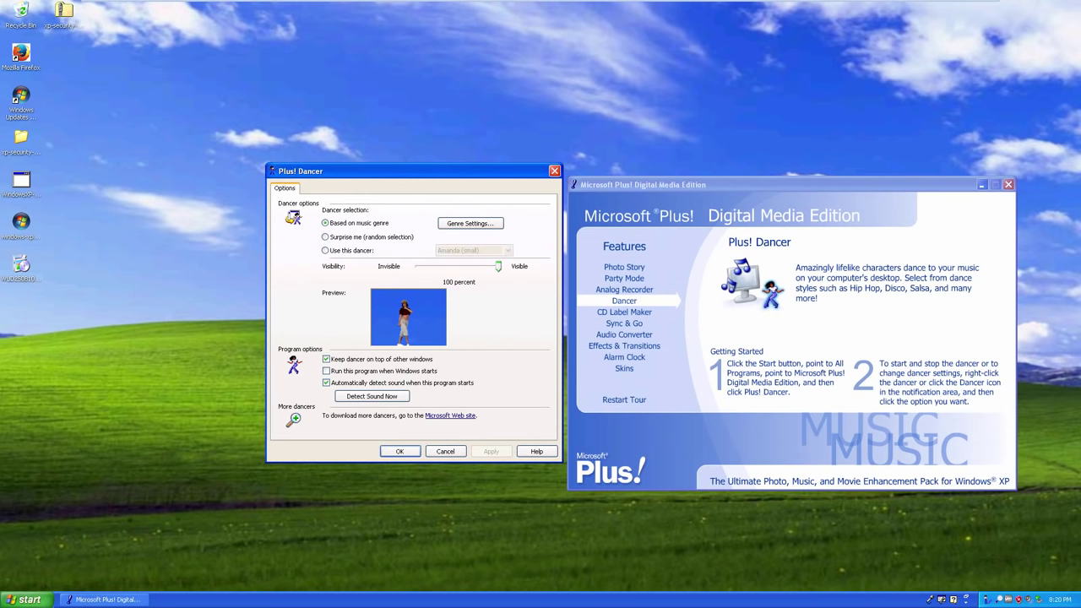
Choose Amanda (small) as the specific dancer to use, run the sound detection, and dismiss its result
left_click(326, 250)
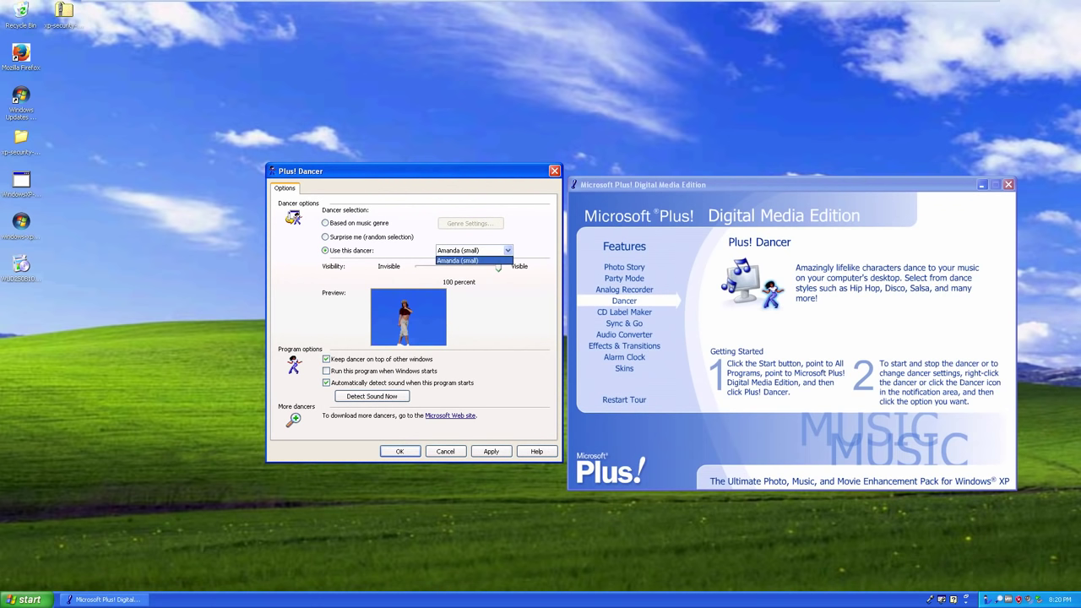
left_click(458, 259)
key("Tab")
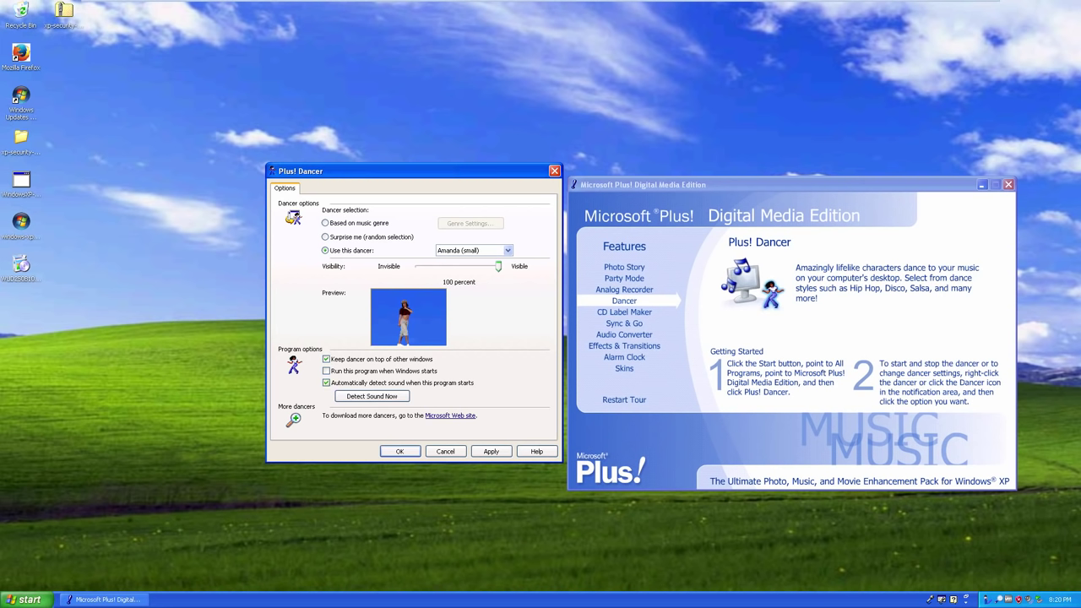
left_click(371, 396)
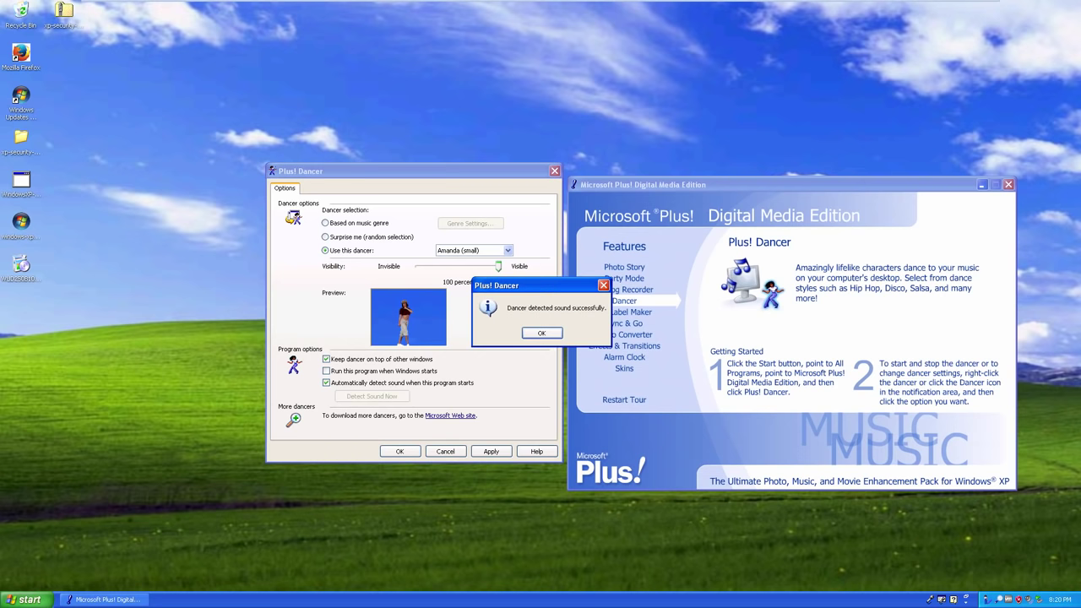
key("Return")
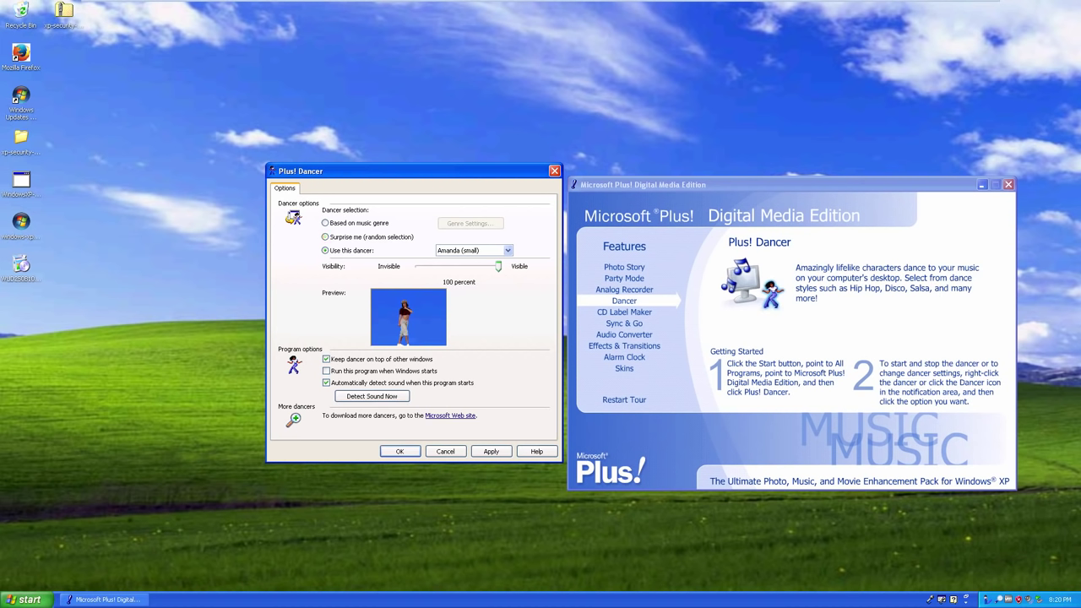
left_click(450, 415)
key("Return")
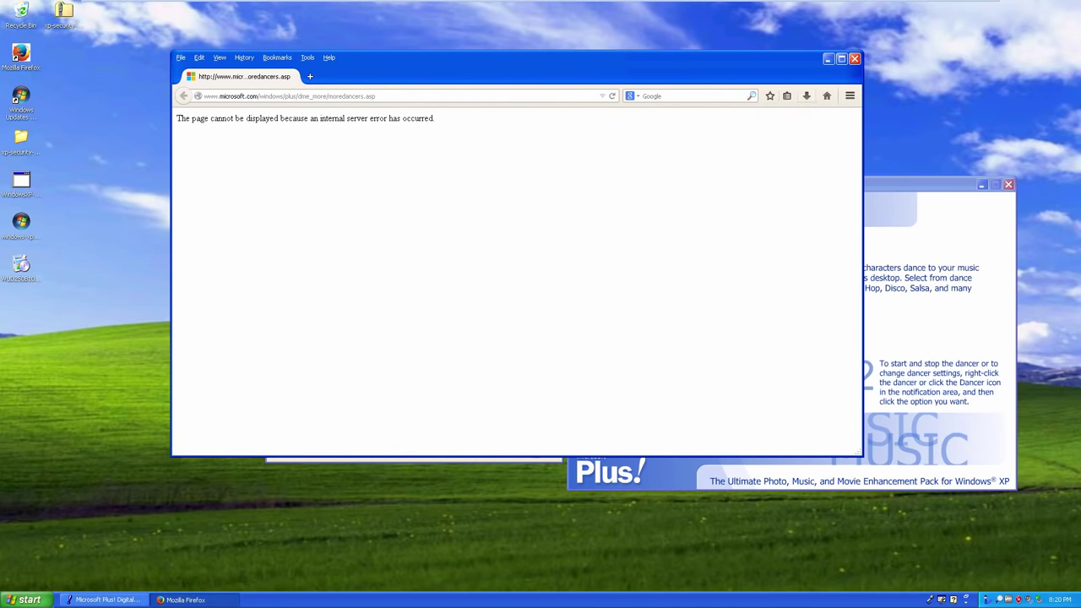
left_click(377, 95)
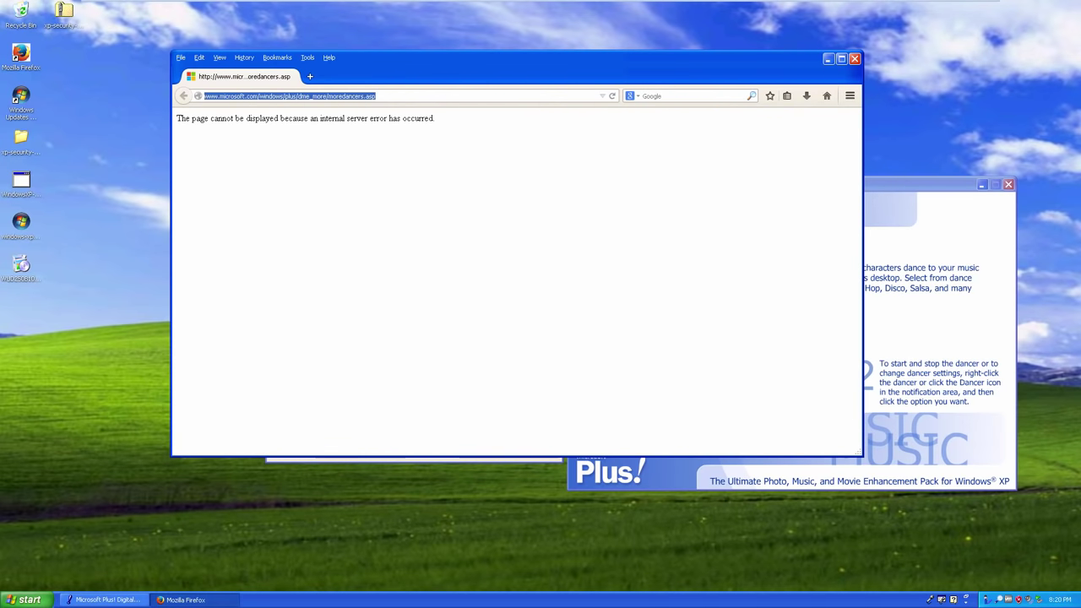
left_click_drag(376, 95, 301, 96)
key("shift+Left")
key("BackSpace")
key("Return")
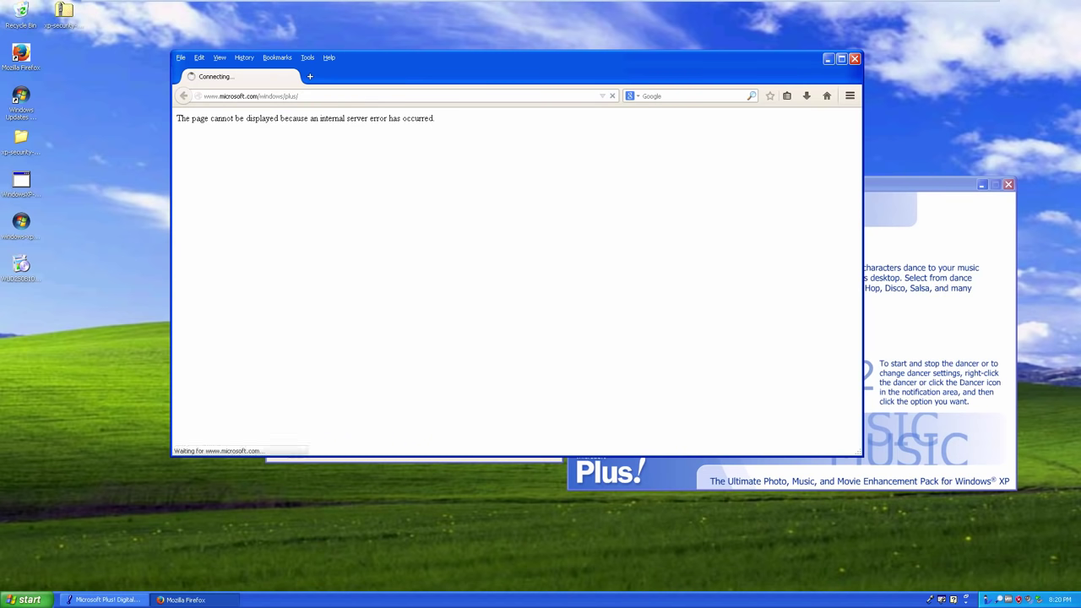
key("ctrl+l")
key("End")
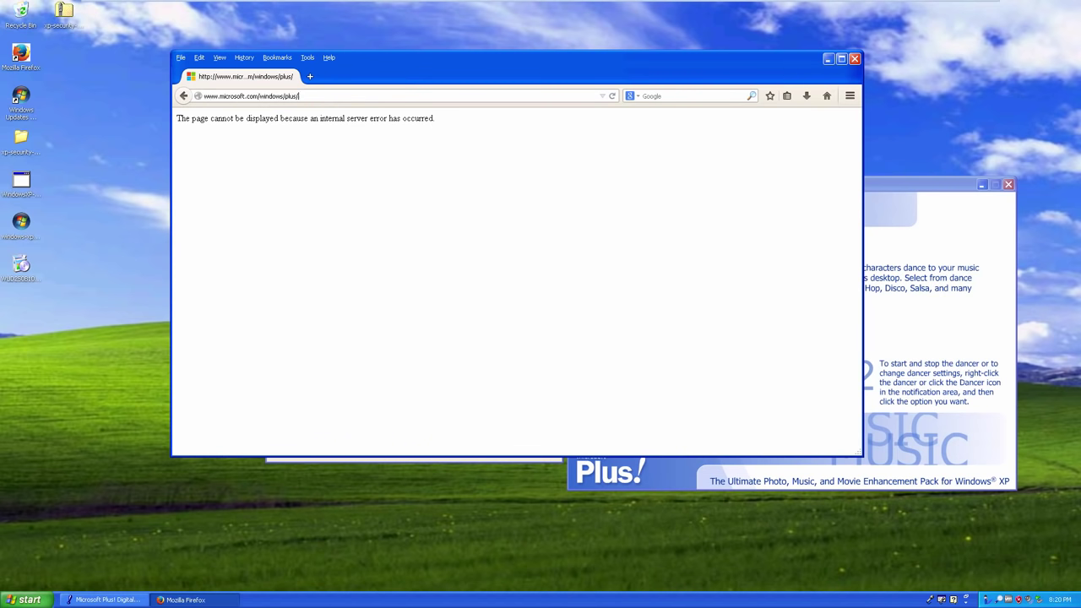
key("shift+Left")
key("shift+Left")
key("shift+Left")
key("shift+Left")
key("shift+Left")
key("BackSpace")
key("Return")
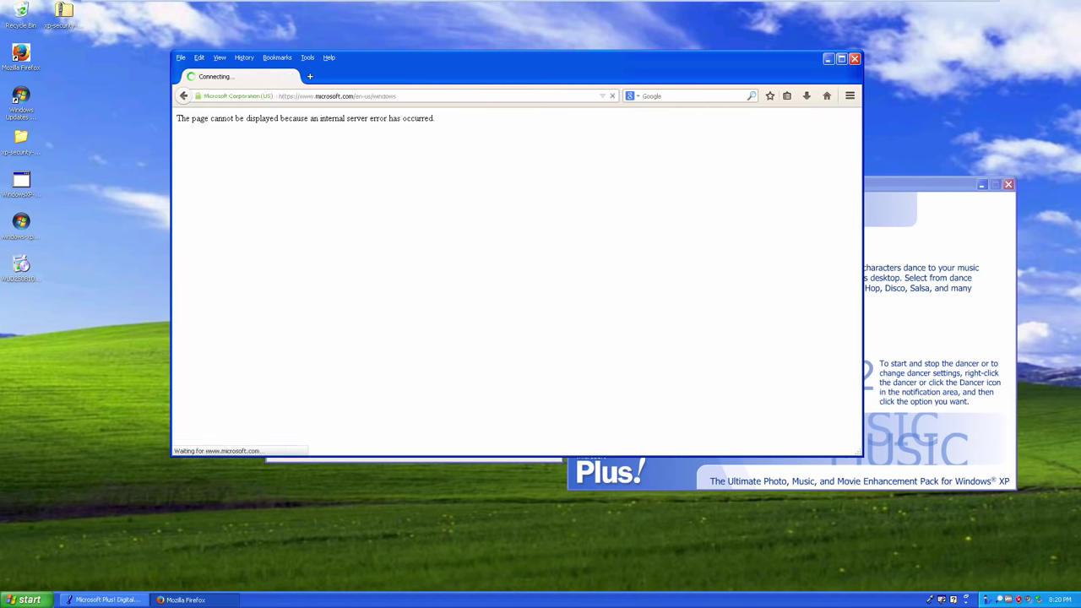
key("alt+Left")
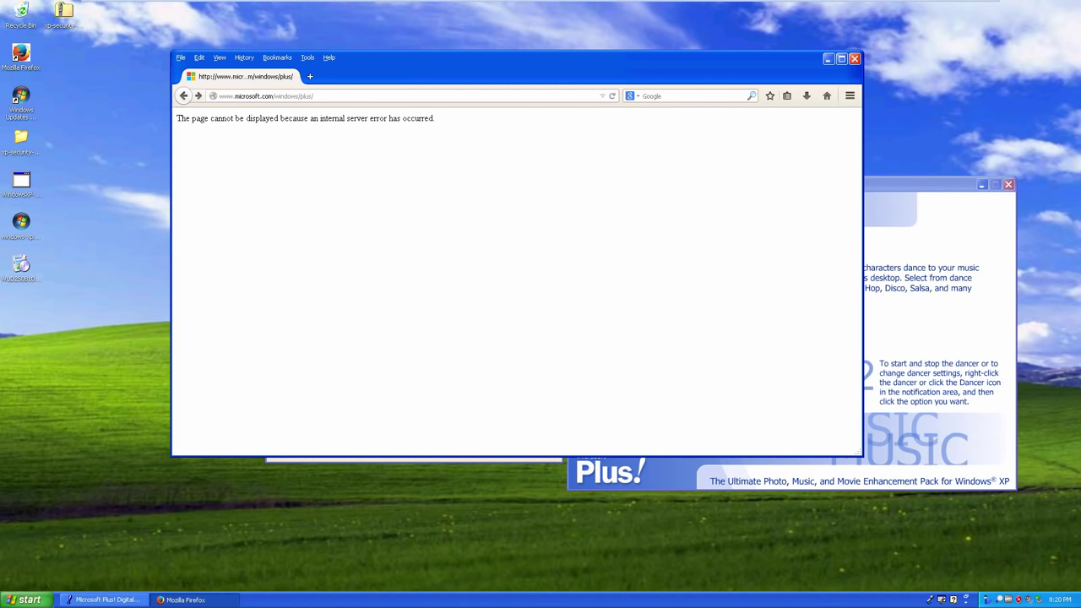
left_click(855, 58)
left_click(554, 171)
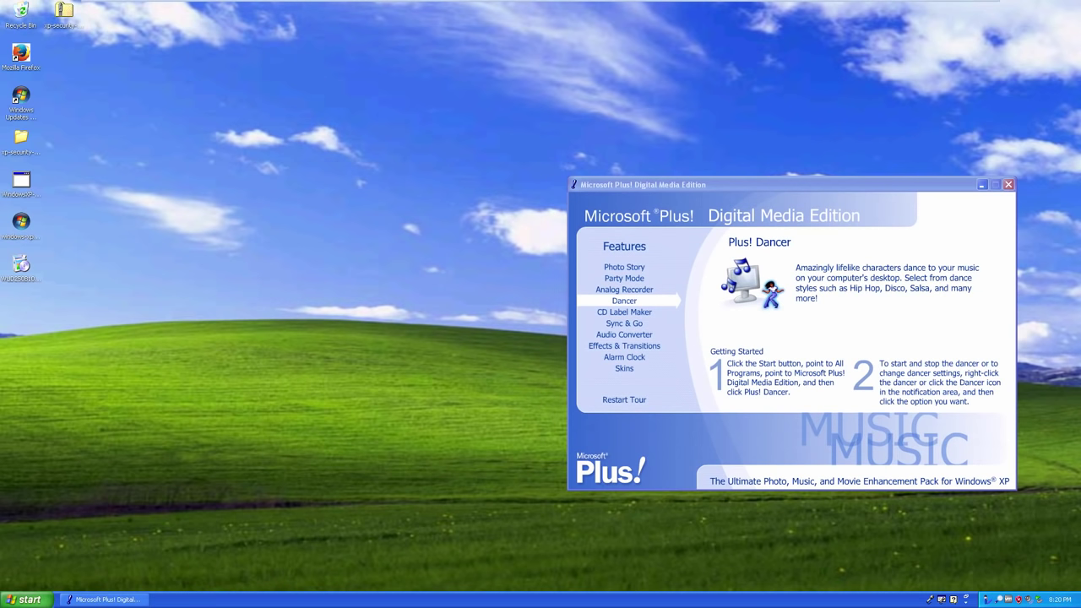
Reopen the Plus! Dancer options to check the dancer selection, and close the dialog
right_click(985, 599)
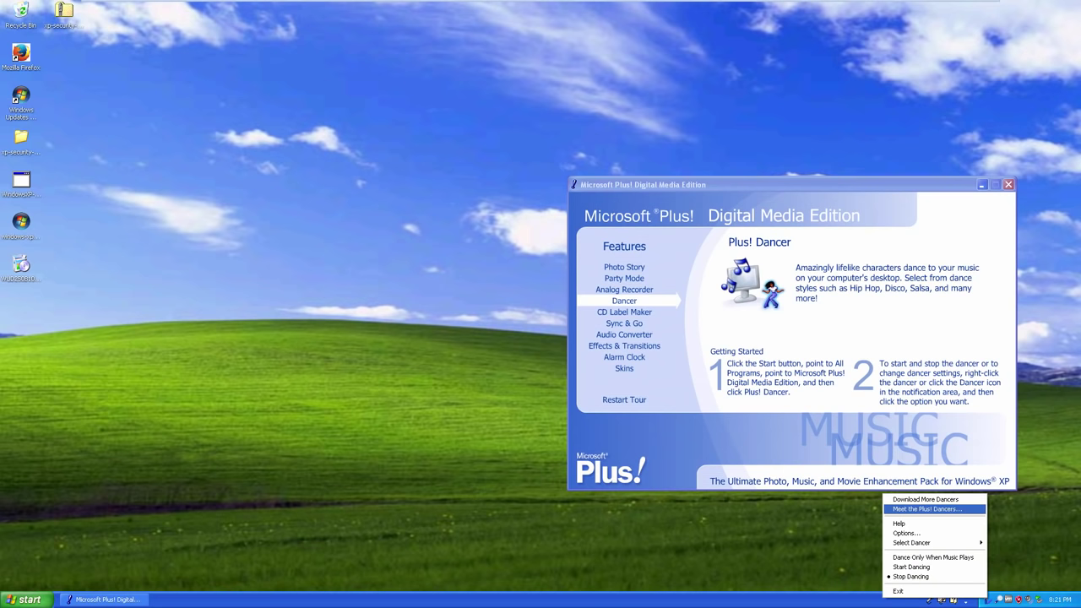
left_click(906, 533)
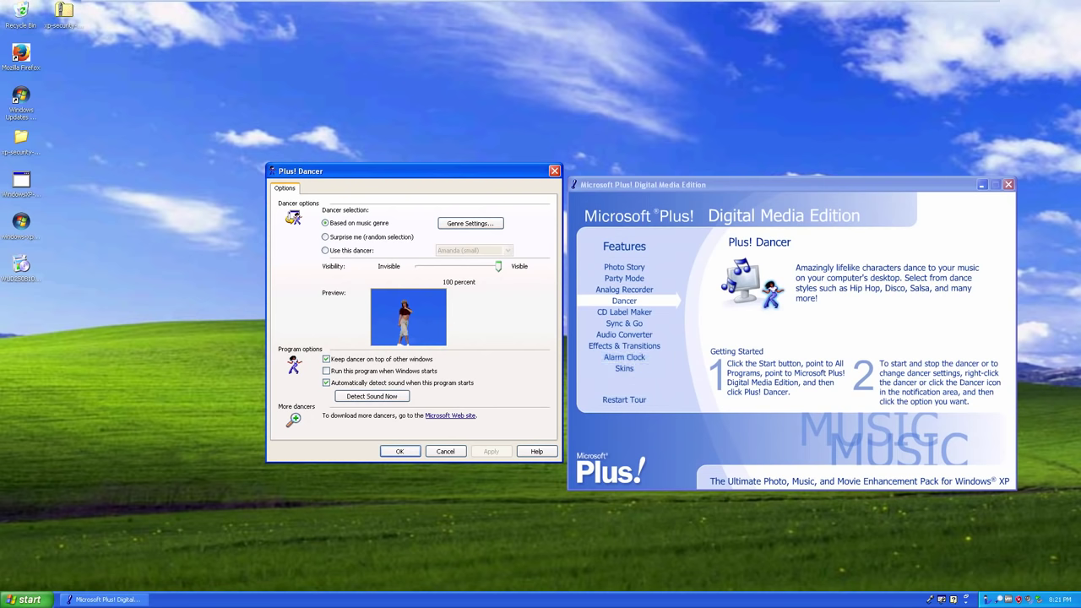
left_click(554, 170)
Set the dancer to Start Dancing, watch it, and switch it to Dance Only When Music Plays
right_click(985, 598)
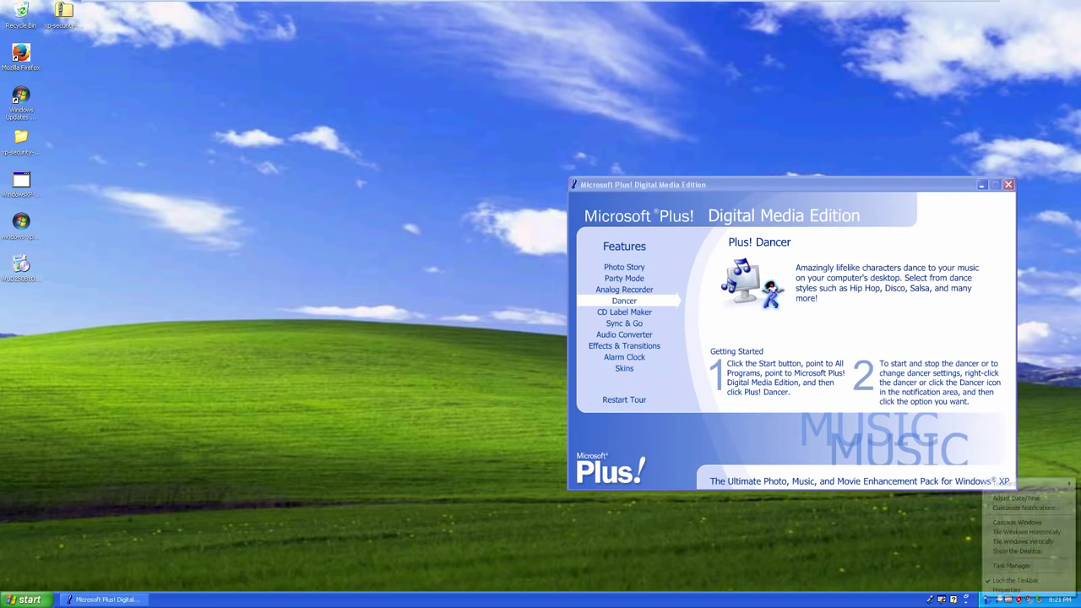
key("Escape")
right_click(987, 599)
mouse_move(929, 547)
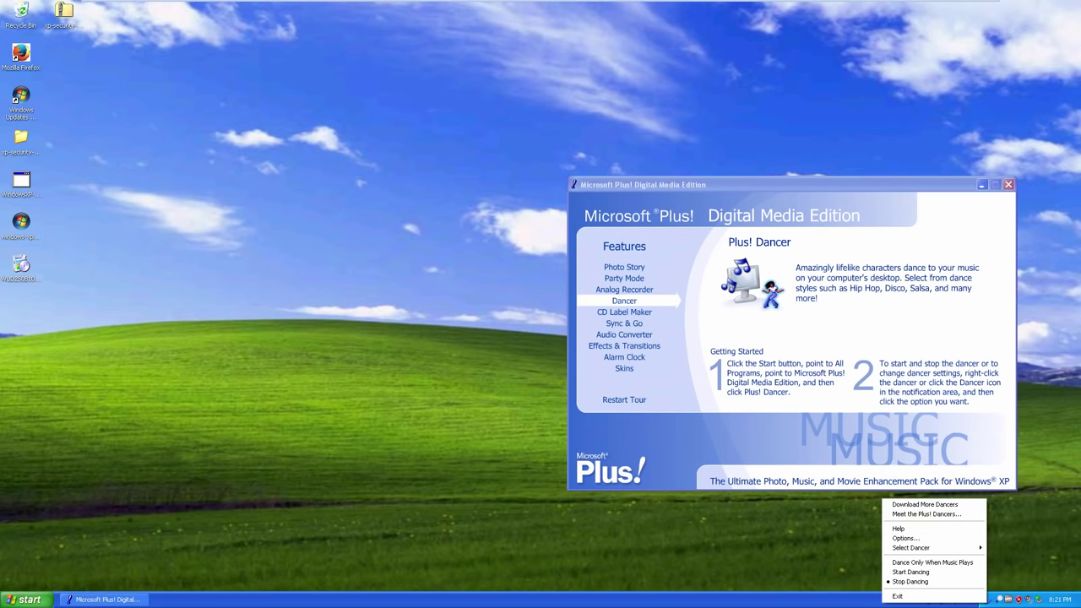
left_click(911, 572)
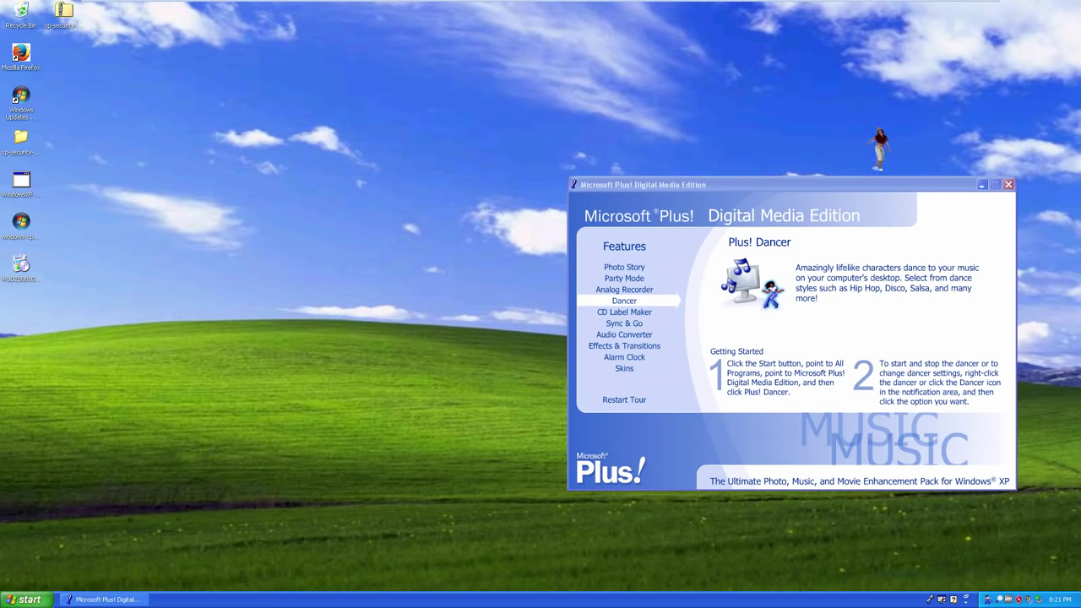
left_click(987, 599)
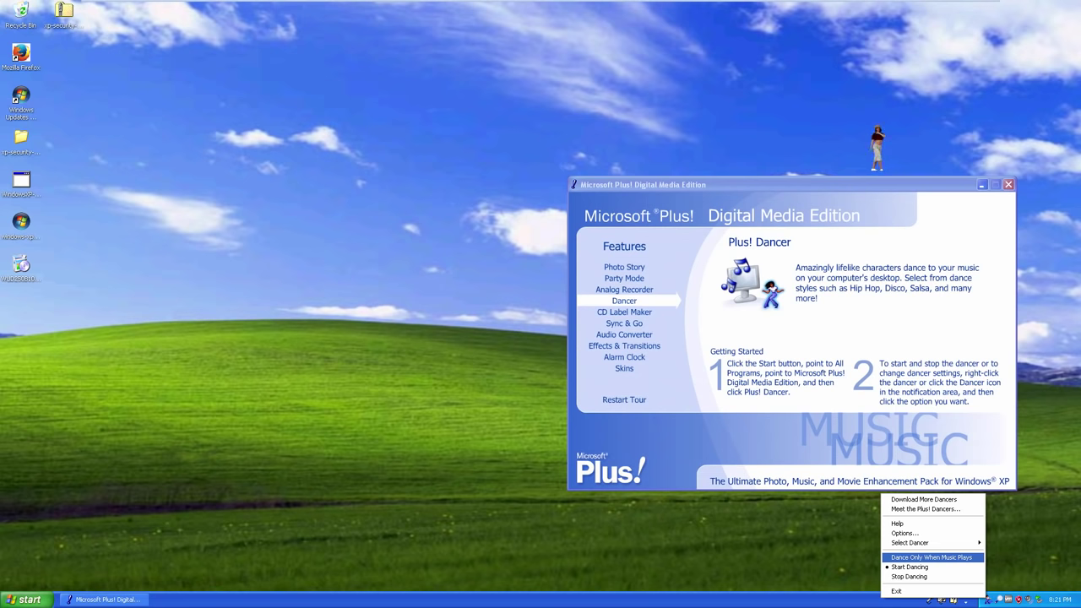
left_click(931, 558)
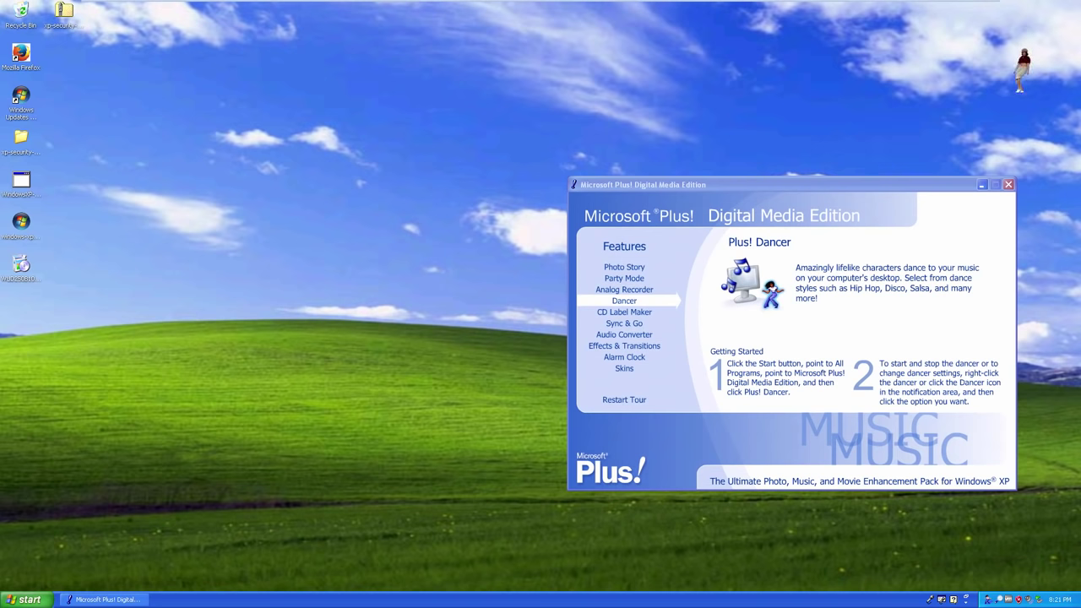
Open the My Music folder and play Track 1.WMA twice to test the dancer, closing the media player after playback
key("super")
key("Up")
key("Up")
key("Up")
key("Down")
key("Return")
key("Right")
key("Right")
key("Right")
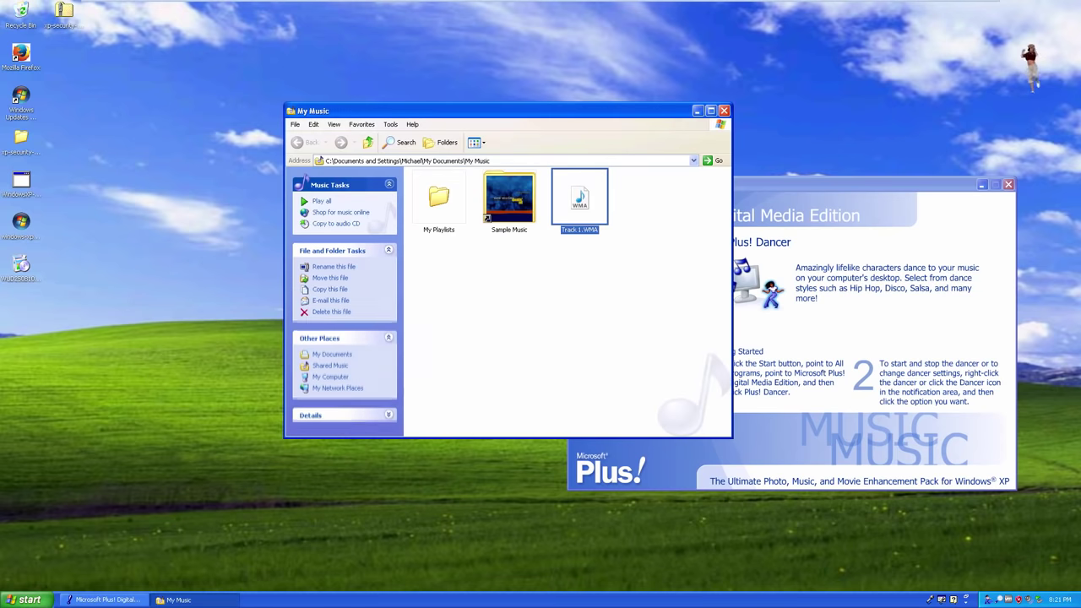
key("Return")
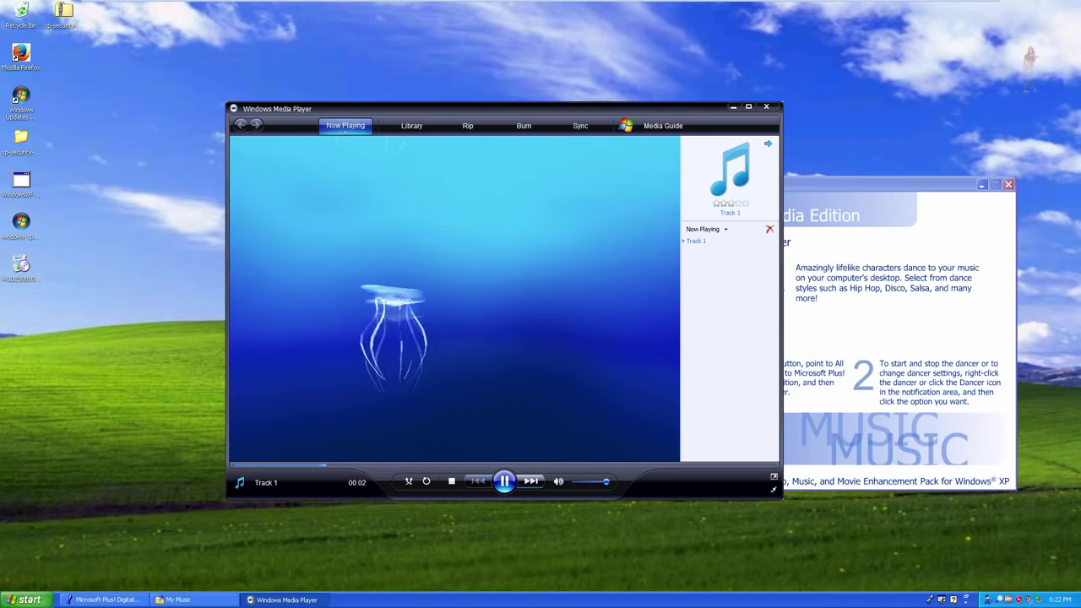
key("alt+F4")
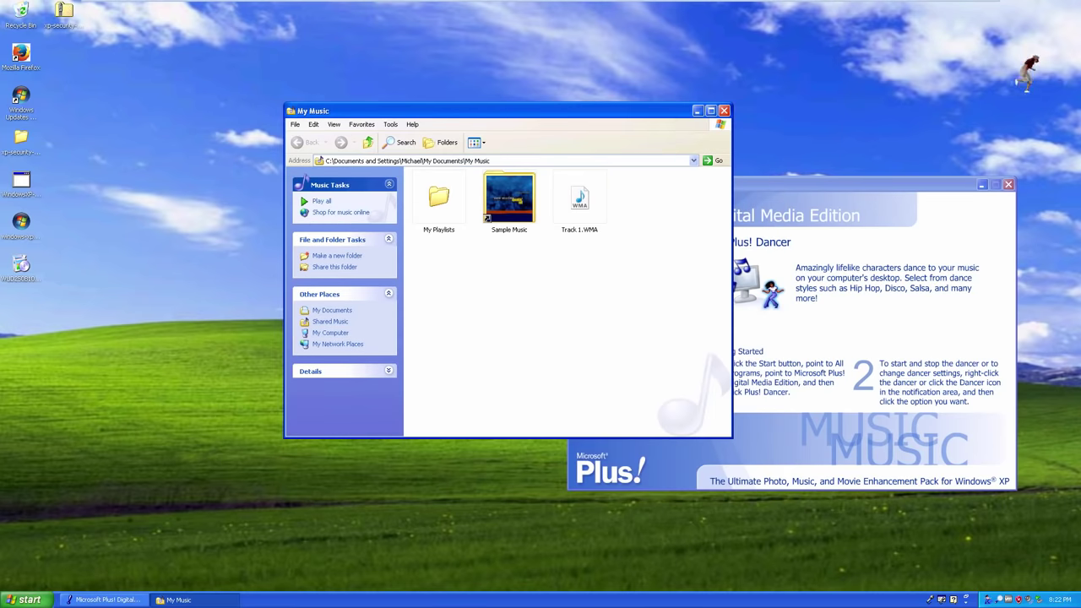
mouse_move(596, 212)
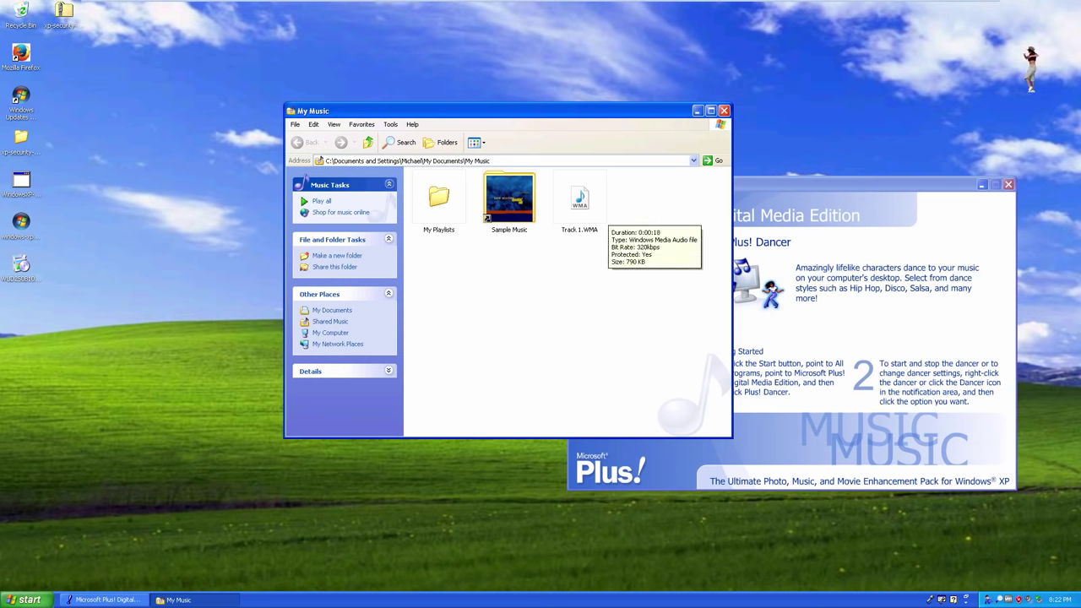
double_click(597, 211)
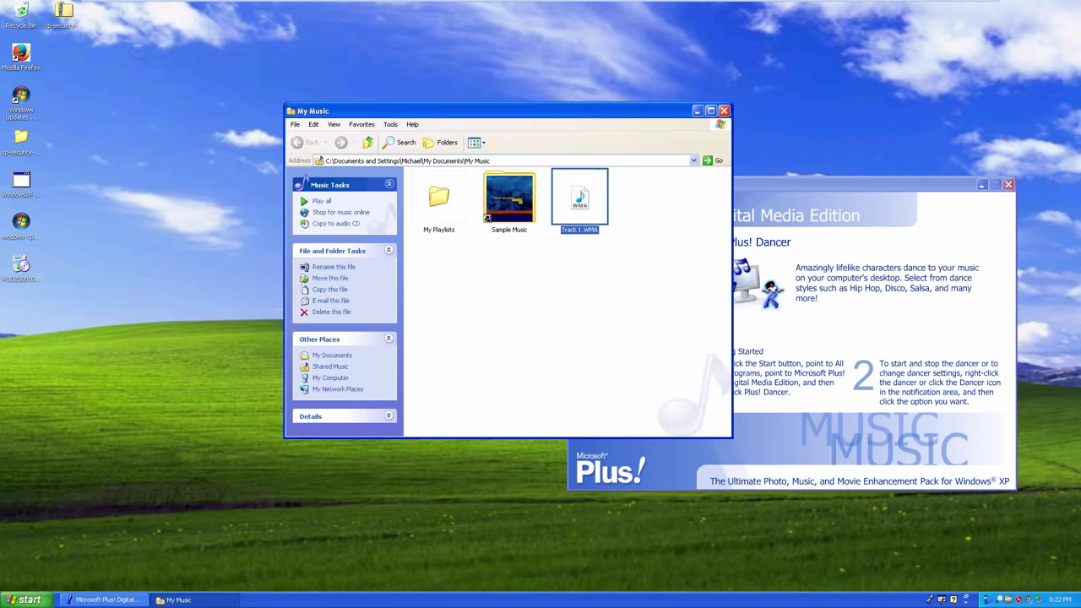
Open the Sample Music folder, play Cancun.mp3 briefly, and close the media player
double_click(510, 199)
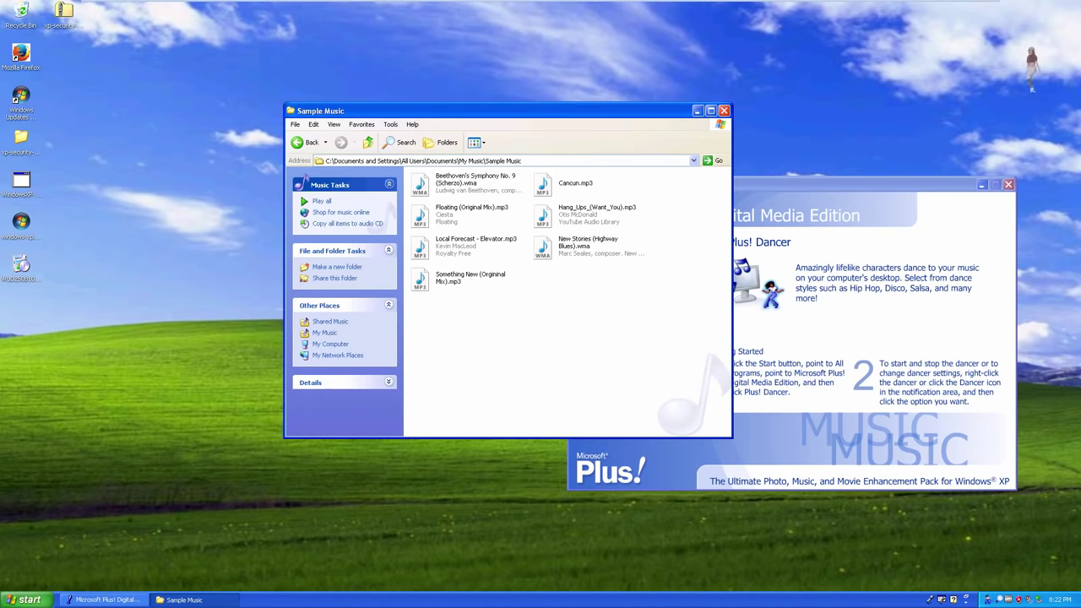
double_click(566, 183)
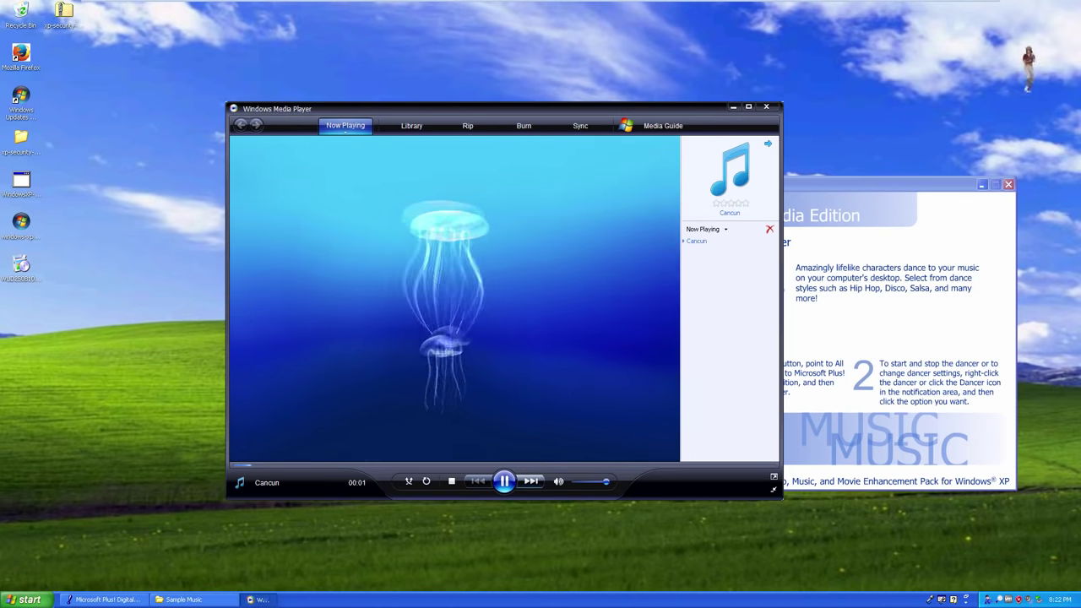
left_click(505, 482)
left_click(766, 106)
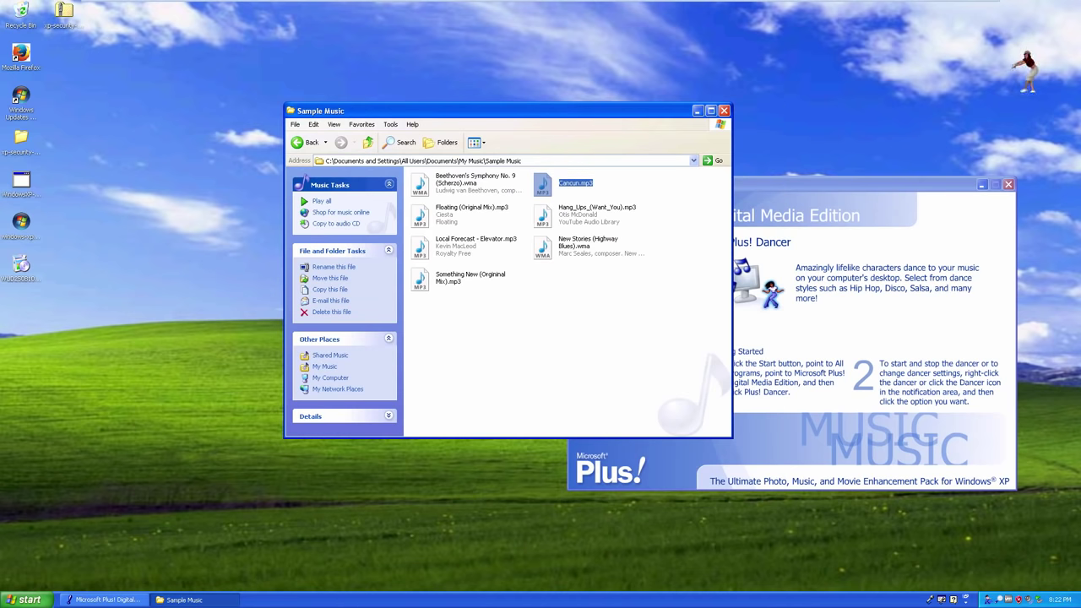
Reselect Dance Only When Music Plays for the dancer
right_click(987, 599)
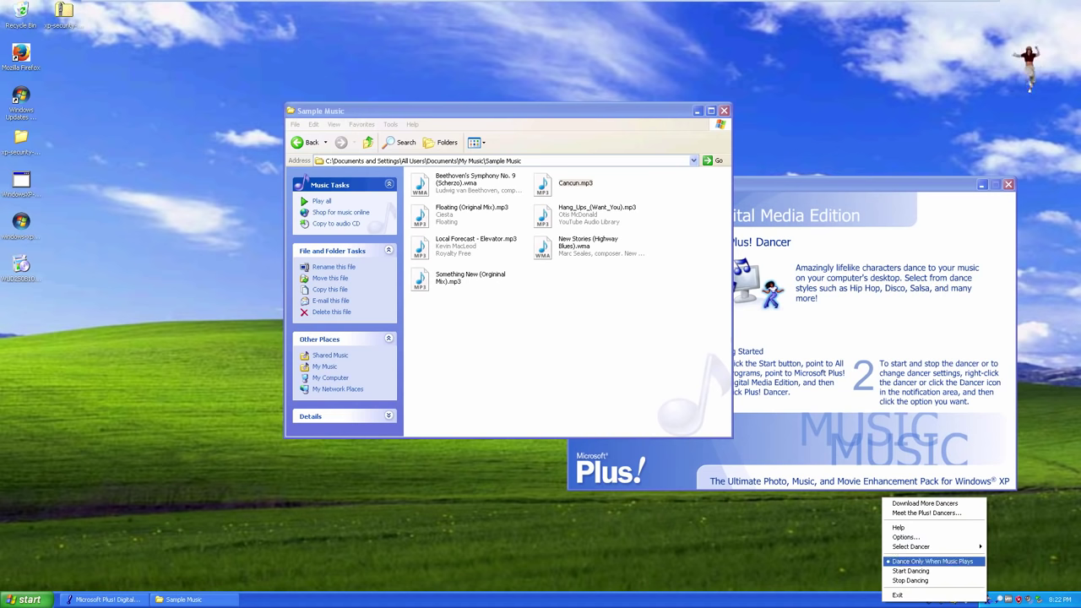
left_click(933, 561)
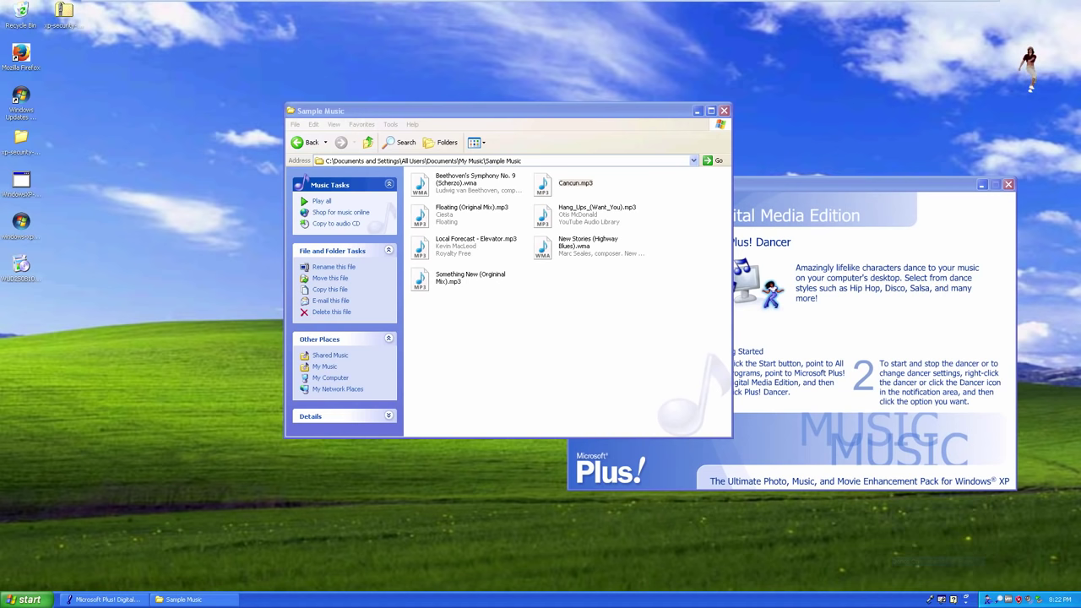
Review the dancer selection, visibility and program settings in the Plus! Dancer options, and close the dialog and the Sample Music window
right_click(985, 599)
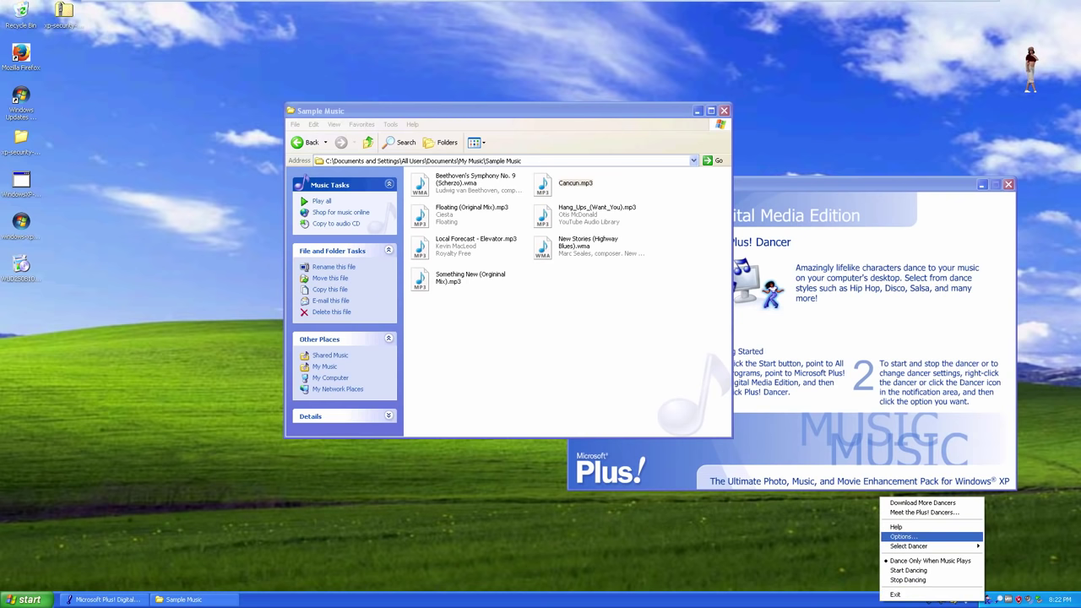
left_click(902, 537)
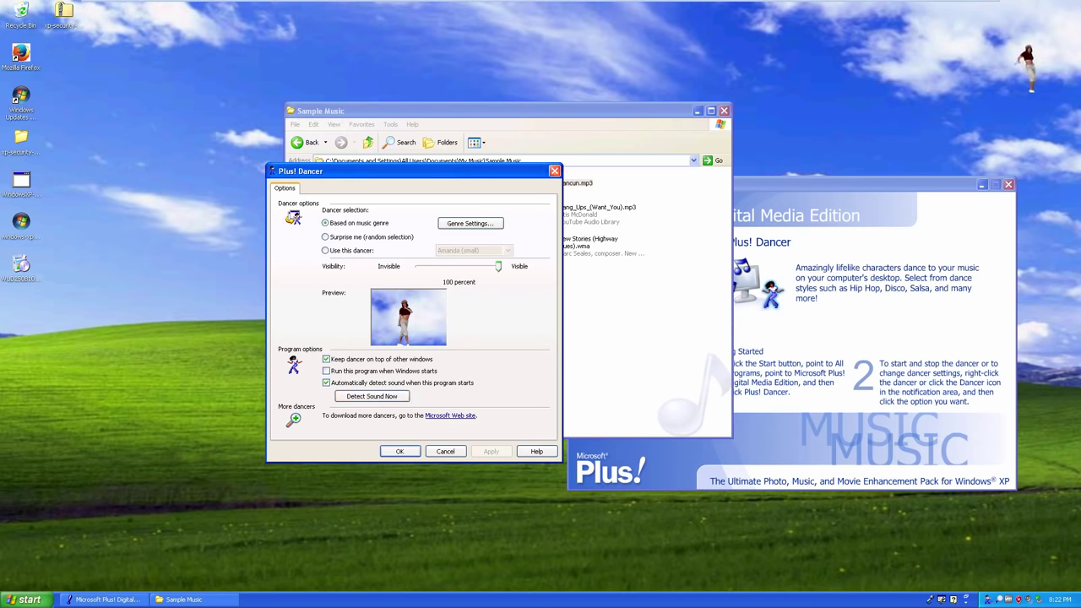
left_click(554, 171)
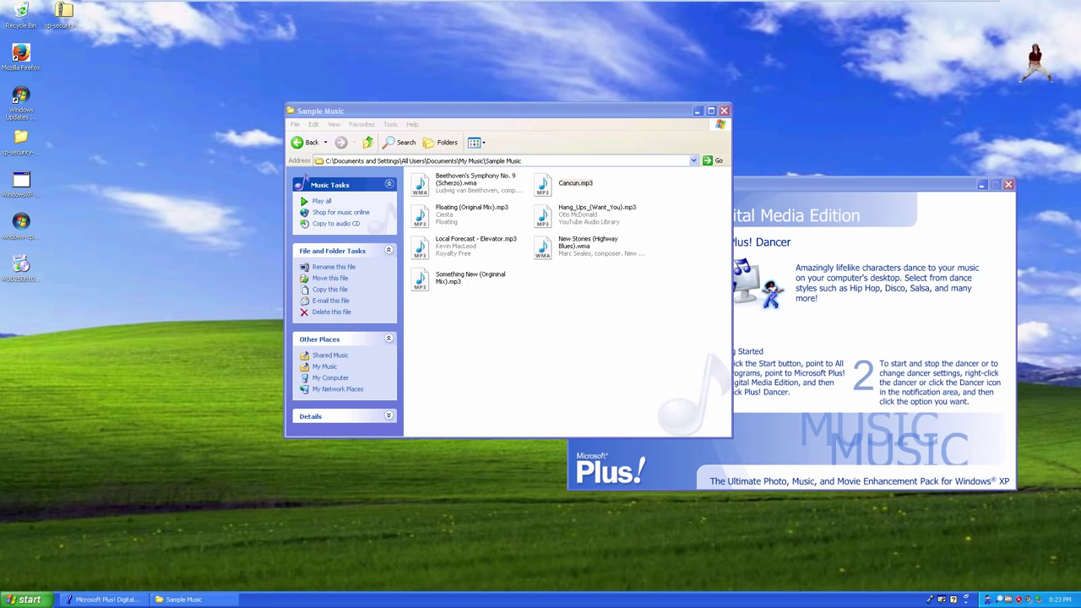
left_click(724, 110)
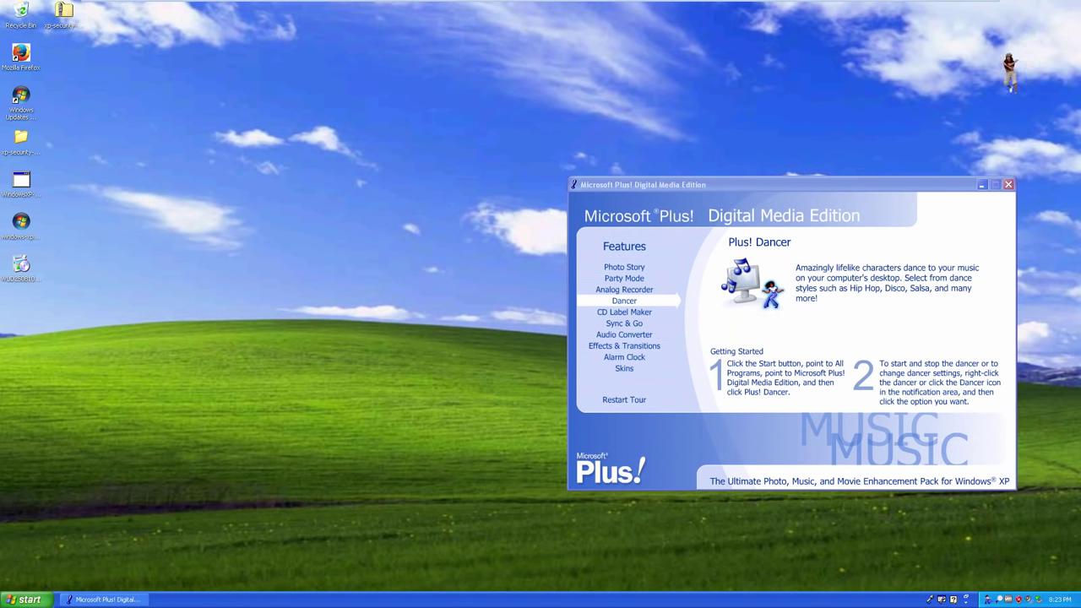